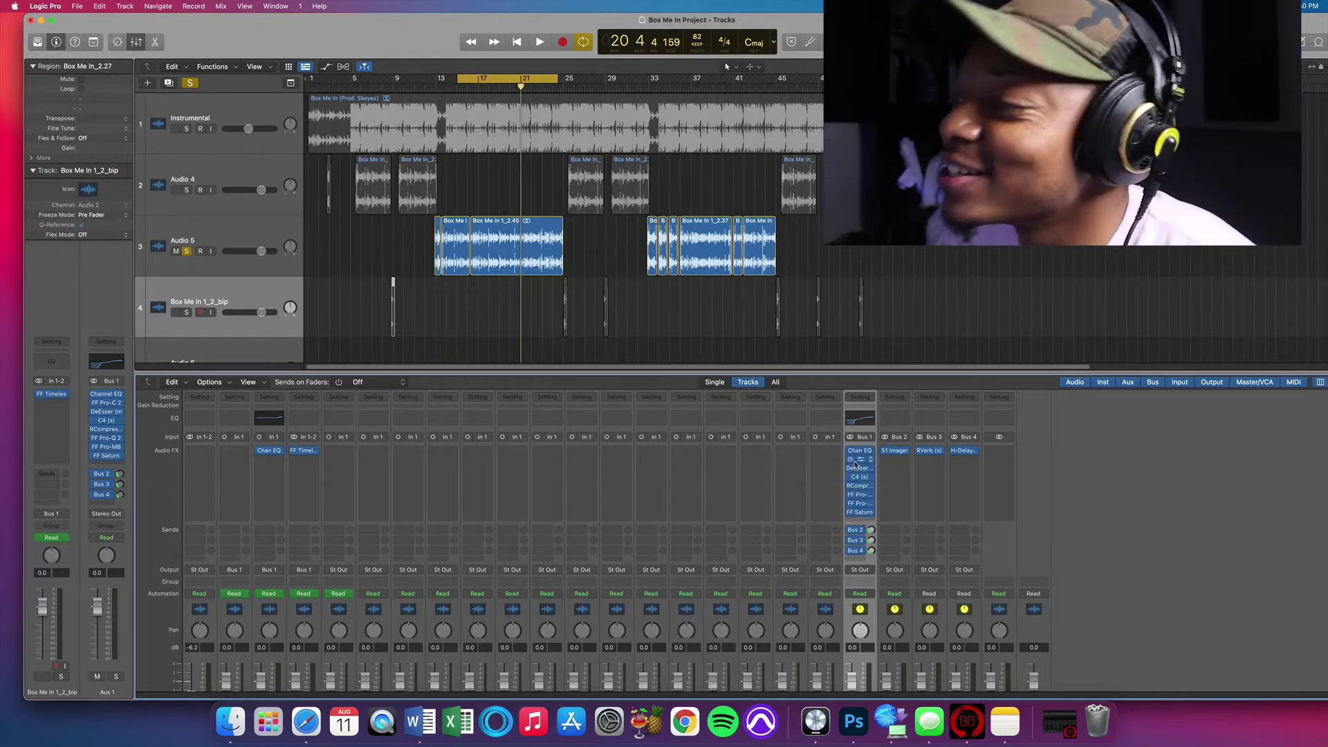
# Bypass every insert on the Bus 1 aux channel and play the dry vocal, looping only about bars 17 to 22
pyautogui.moveTo(850, 451); pyautogui.dragTo(849, 585)
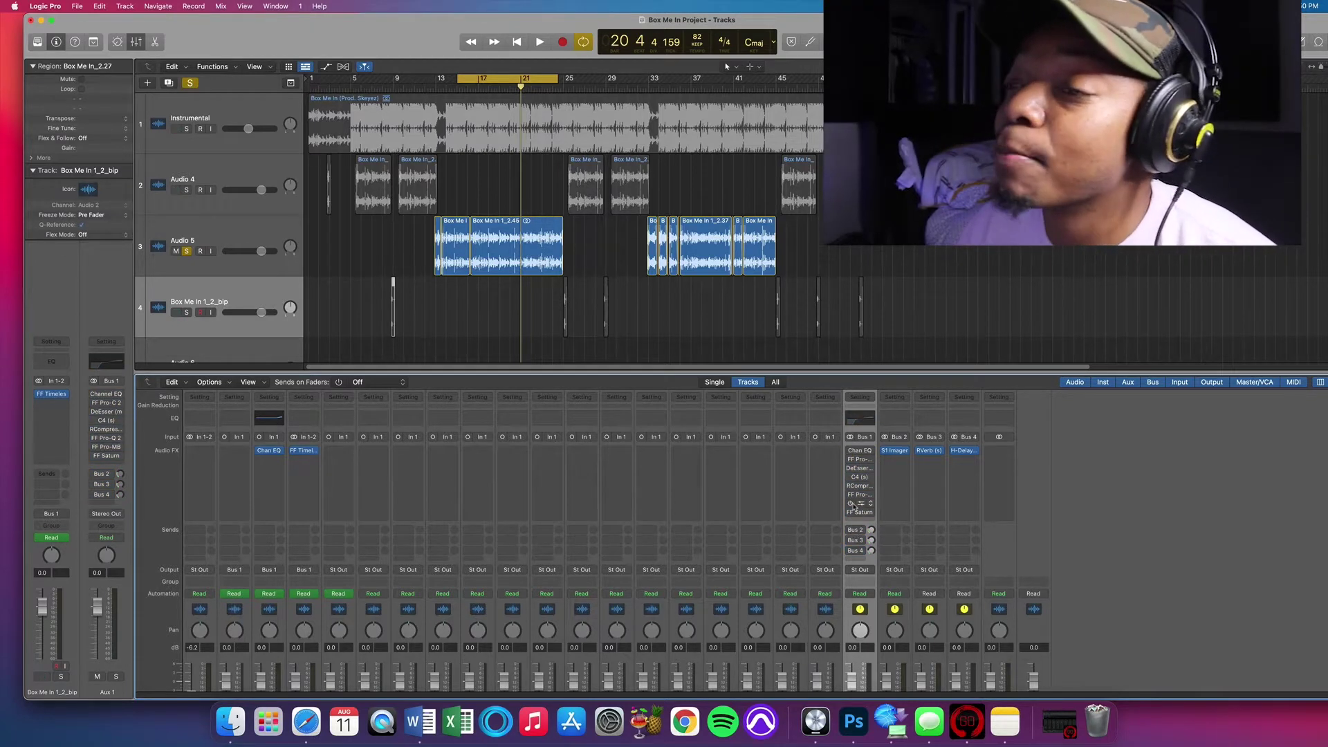
pyautogui.press('space')
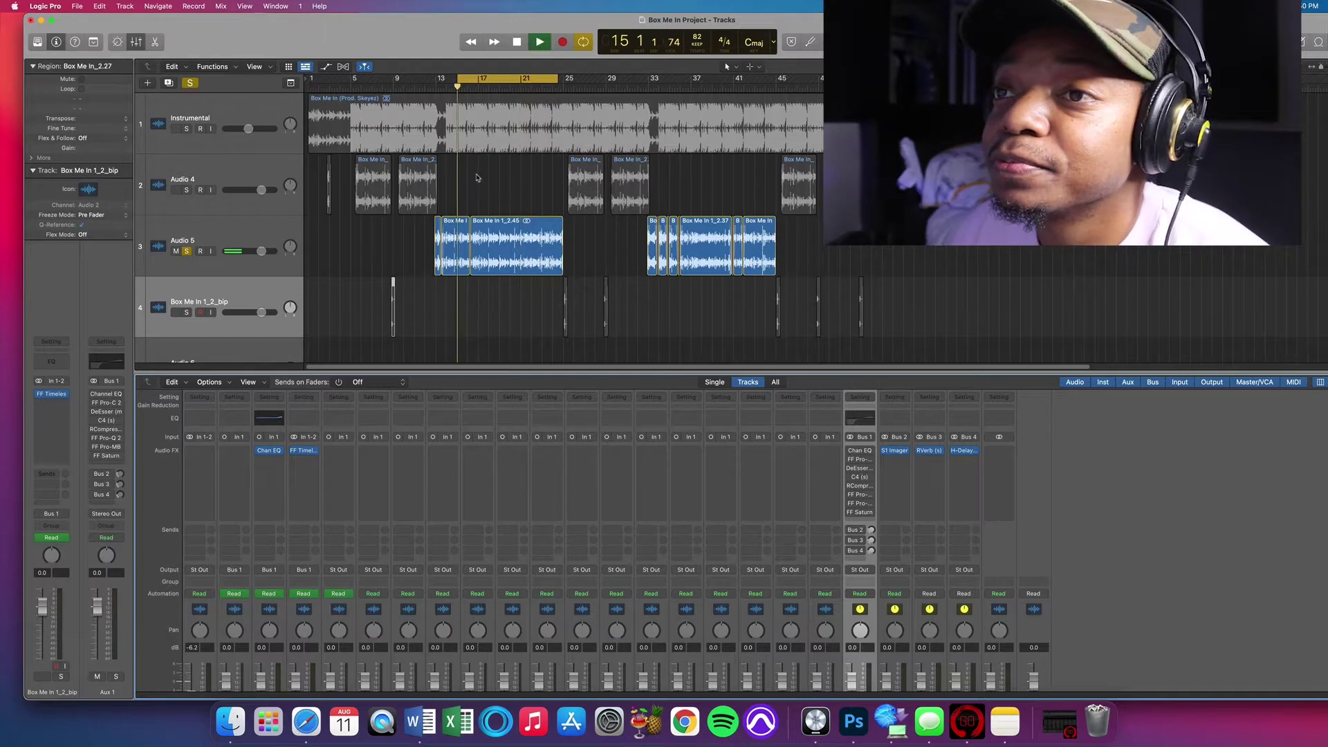
pyautogui.moveTo(489, 79)
pyautogui.mouseDown()
pyautogui.moveTo(506, 85)
pyautogui.moveTo(448, 83)
pyautogui.moveTo(530, 83)
pyautogui.moveTo(479, 86)
pyautogui.mouseUp()
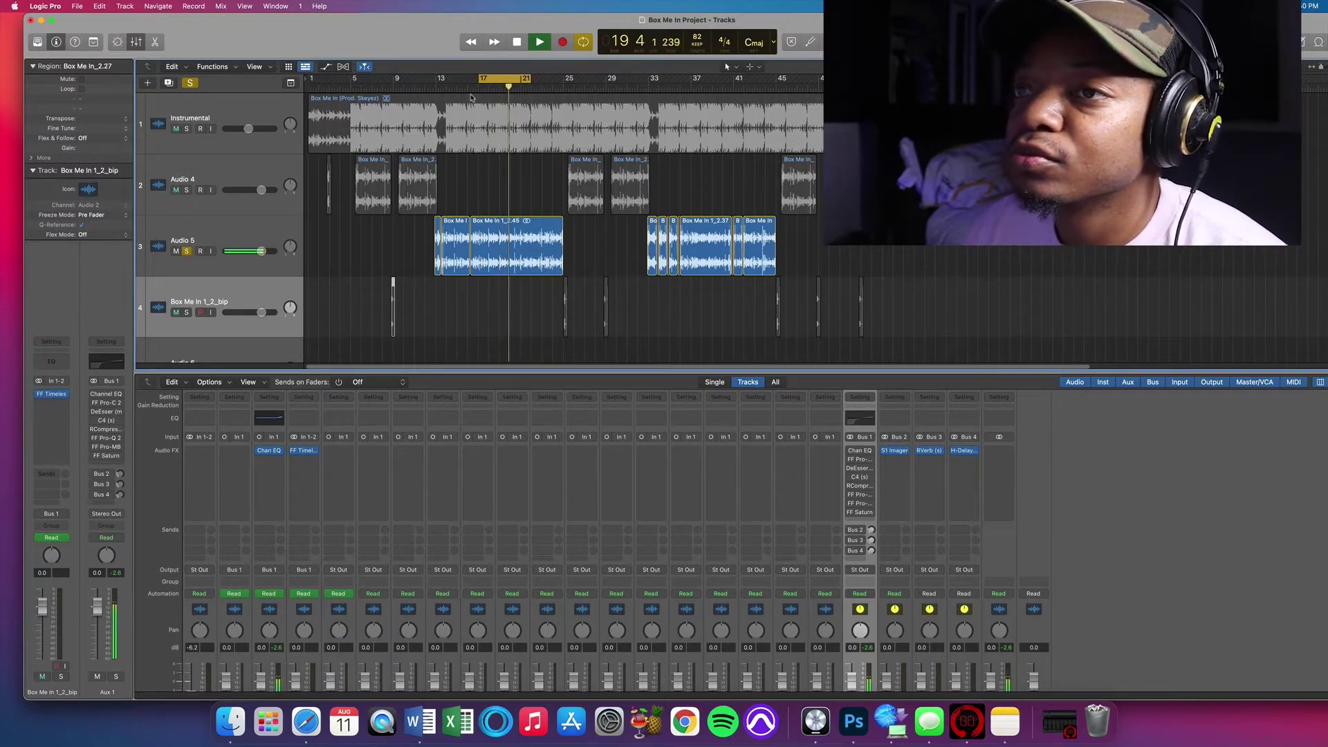
pyautogui.press('space')
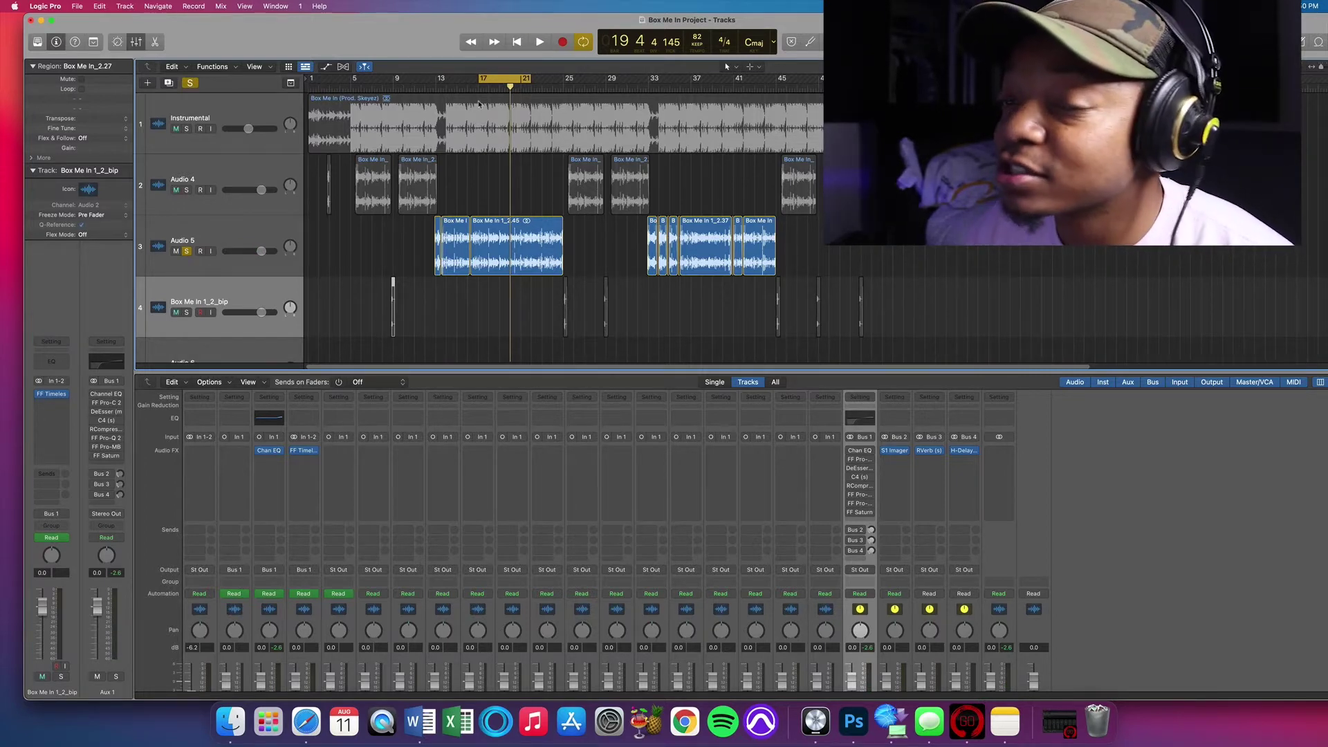
# Re-enable all inserts on the Bus 1 aux channel and play the loop to hear the processed vocal
pyautogui.click(851, 451)
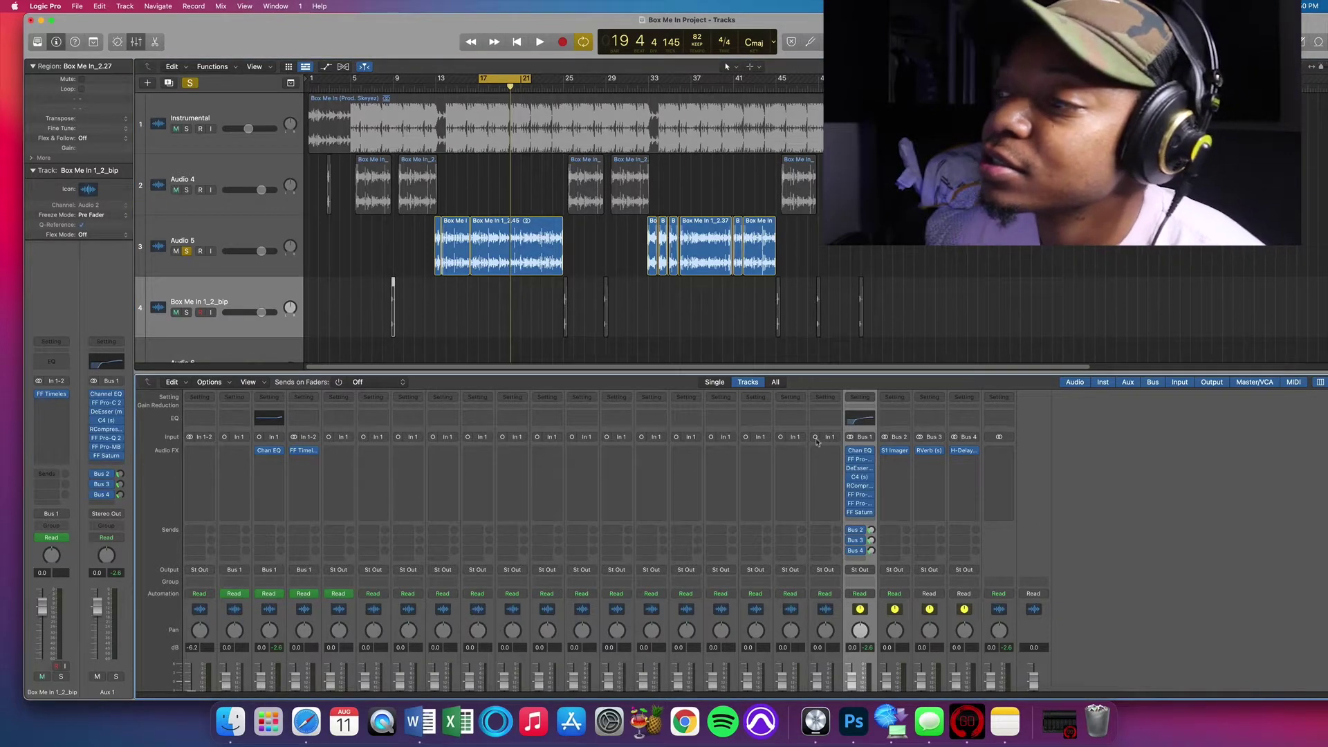
pyautogui.press('space')
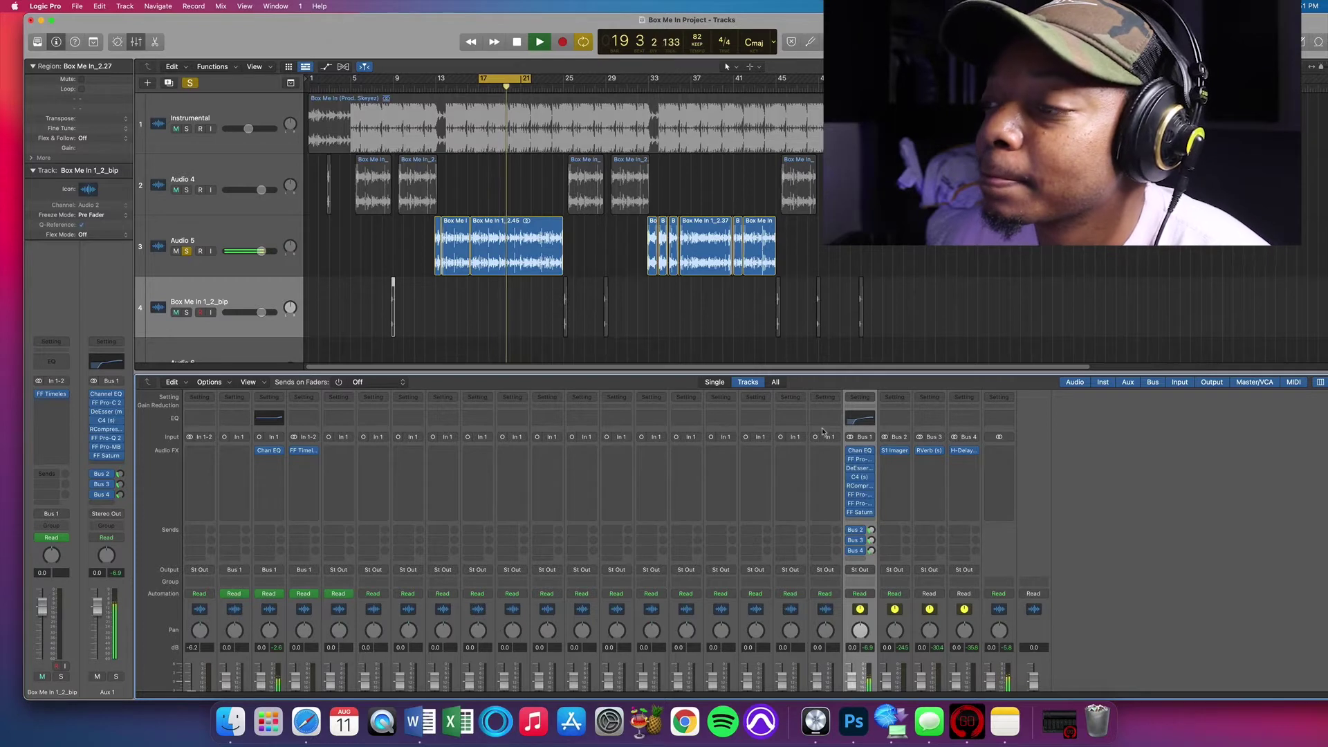
pyautogui.press('space')
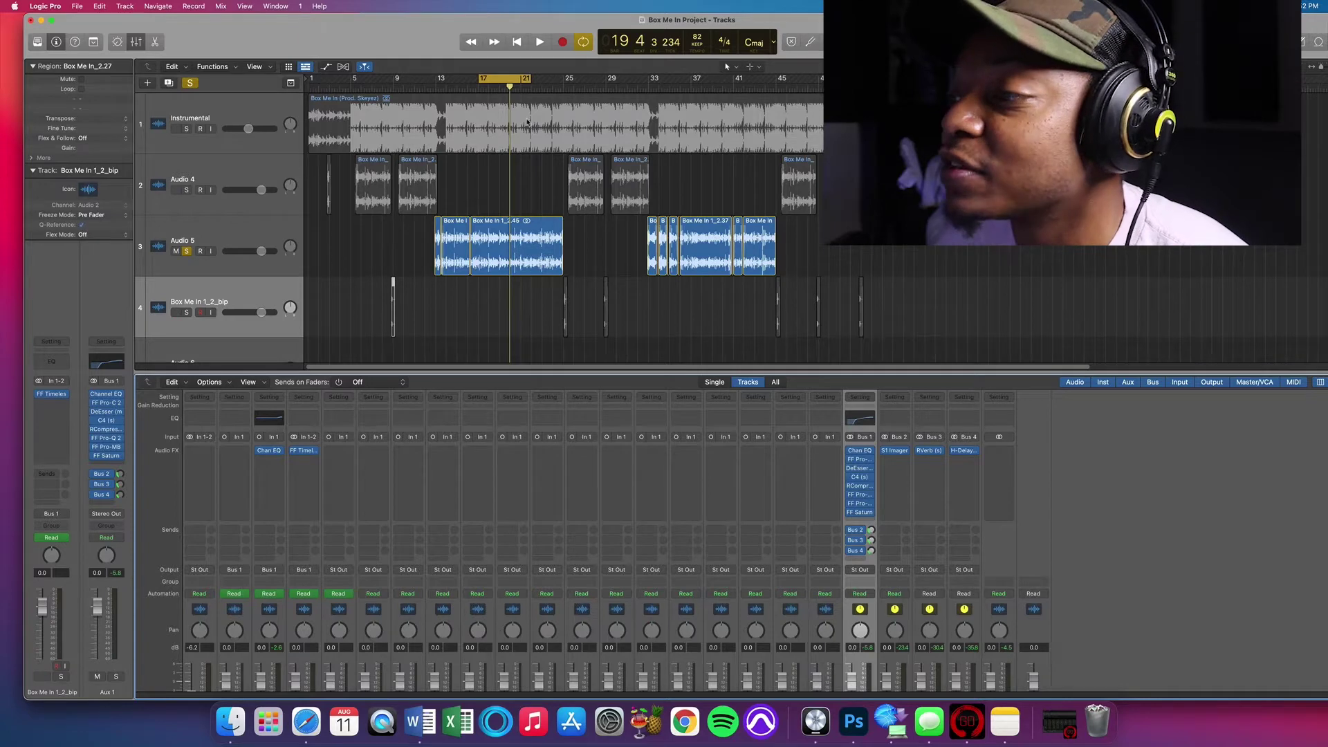
# Leave only the Channel EQ active on the Bus 1 aux, open it, and set its low-cut frequency to 154 Hz
pyautogui.click(863, 455)
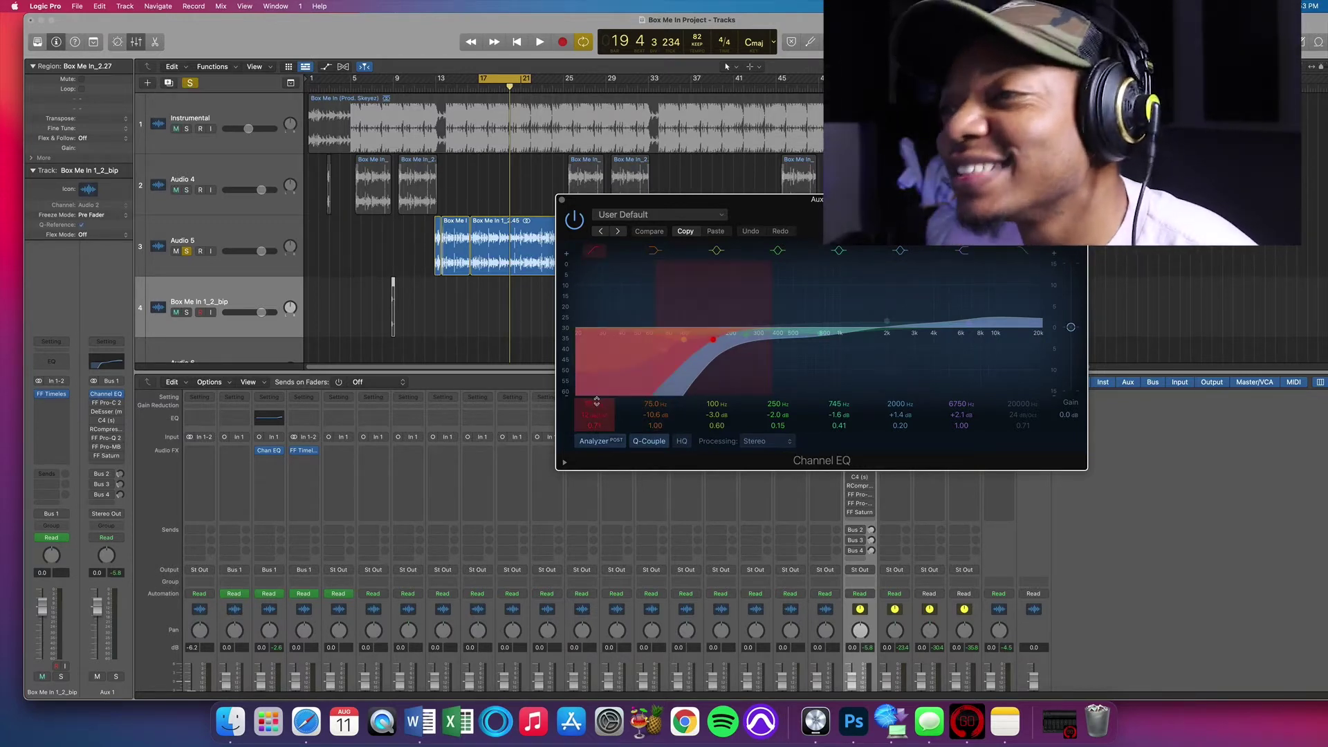
pyautogui.moveTo(594, 406)
pyautogui.mouseDown()
pyautogui.moveTo(594, 435)
pyautogui.moveTo(593, 422)
pyautogui.mouseUp()
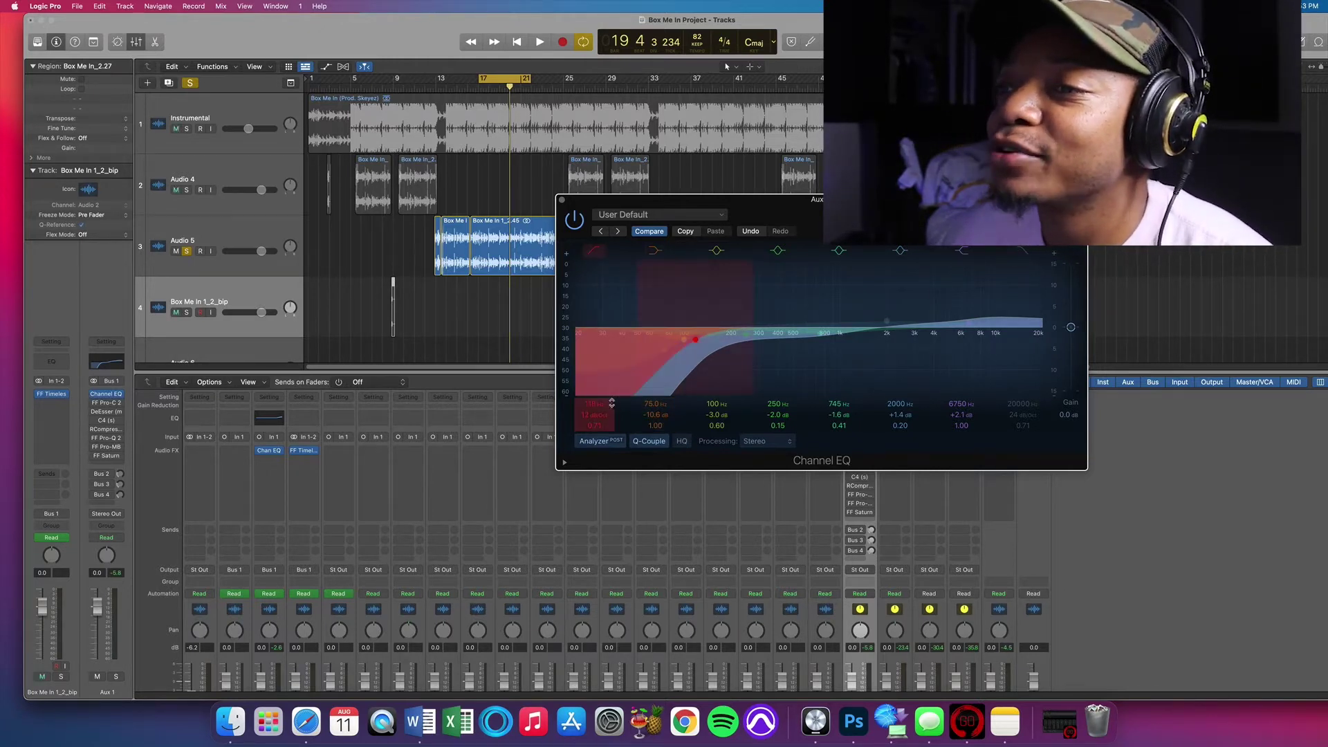
pyautogui.moveTo(593, 404); pyautogui.dragTo(593, 400)
pyautogui.moveTo(704, 362); pyautogui.dragTo(709, 362)
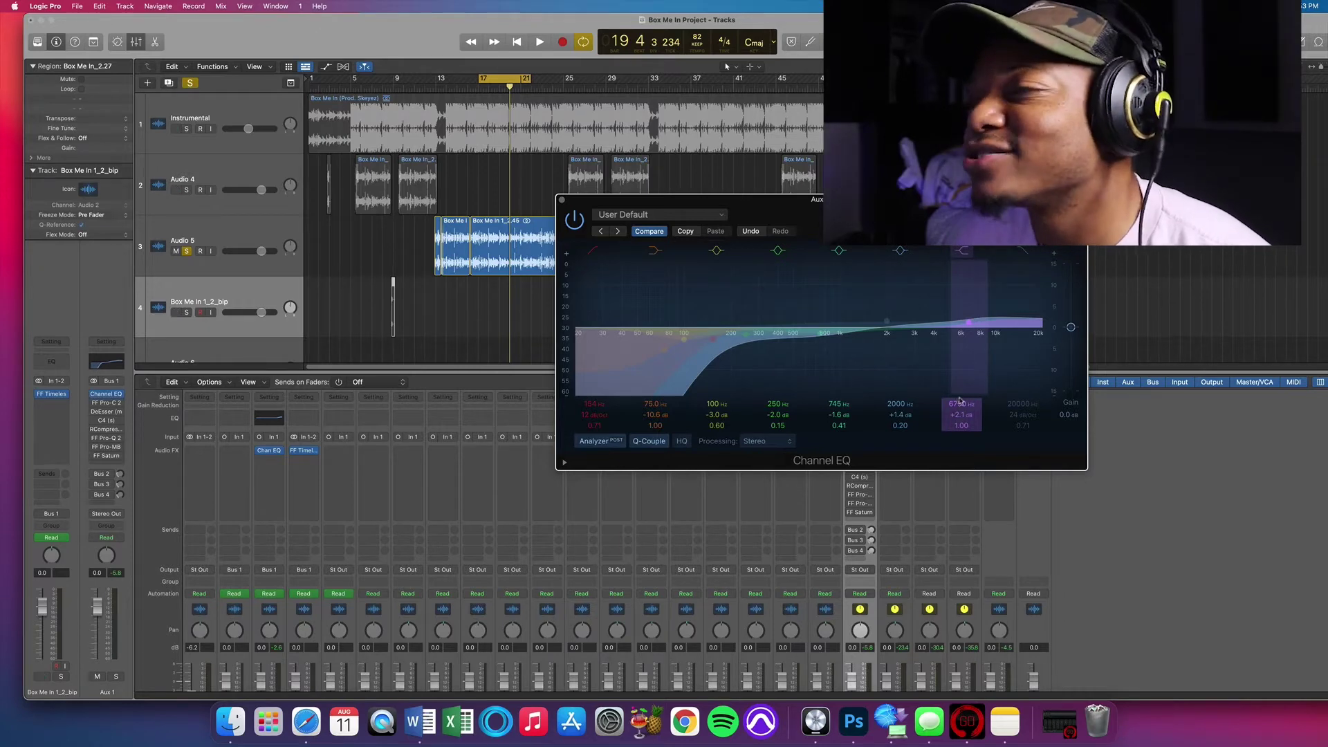
# Play the vocal loop while switching the Channel EQ off and on to compare the sound with and without it
pyautogui.moveTo(816, 226); pyautogui.dragTo(978, 502)
pyautogui.press('space')
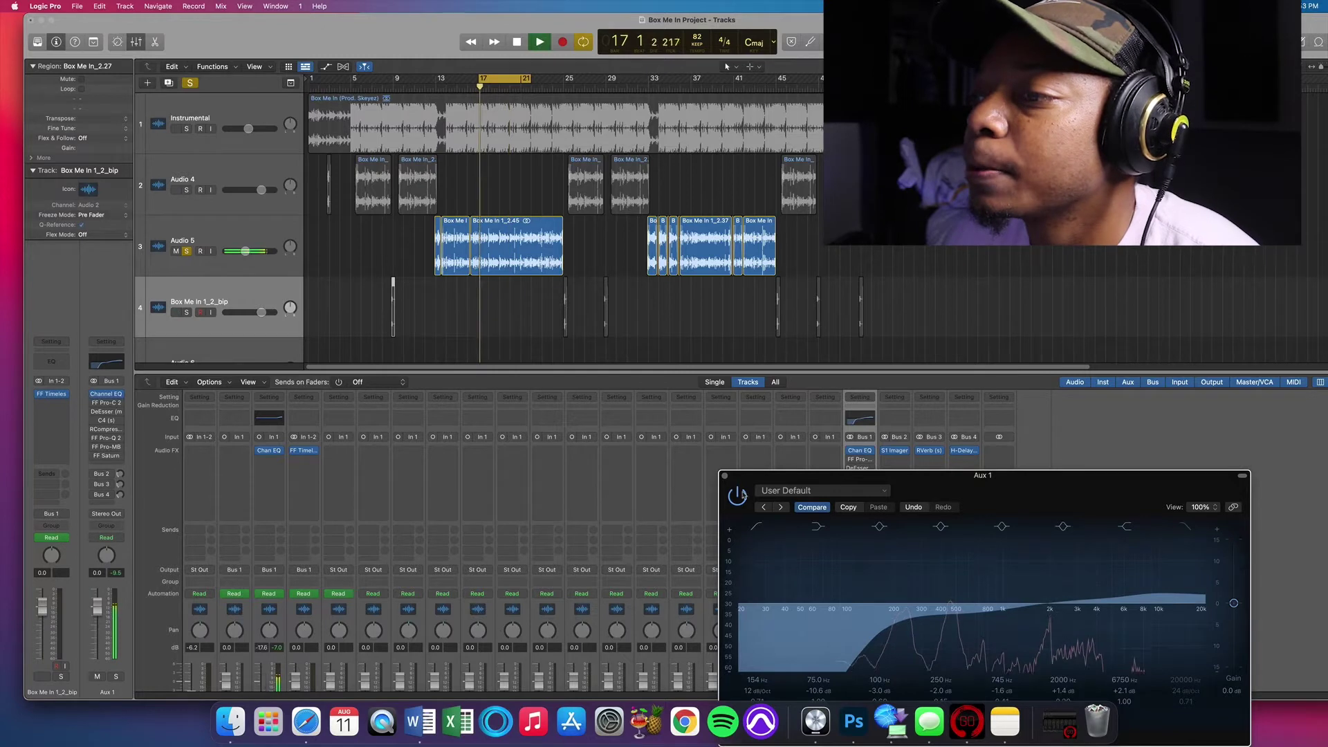
pyautogui.click(738, 495)
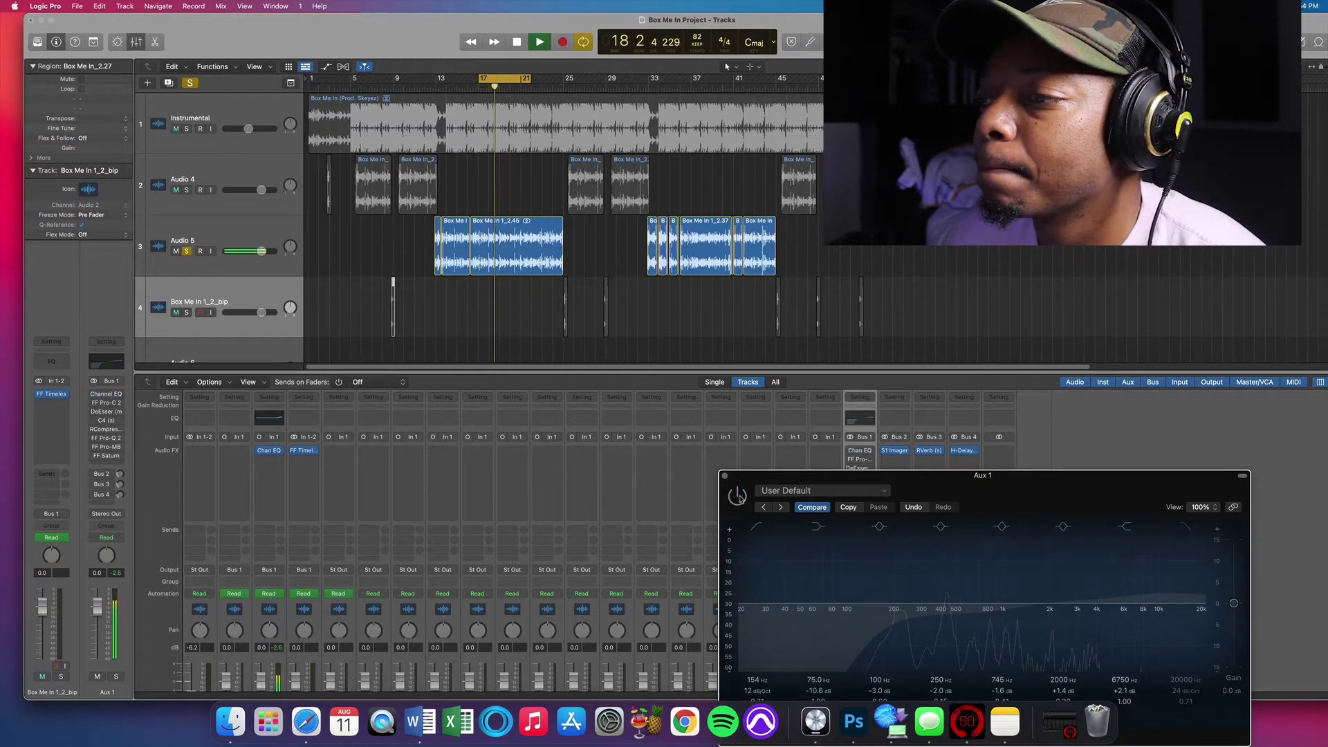
pyautogui.click(738, 496)
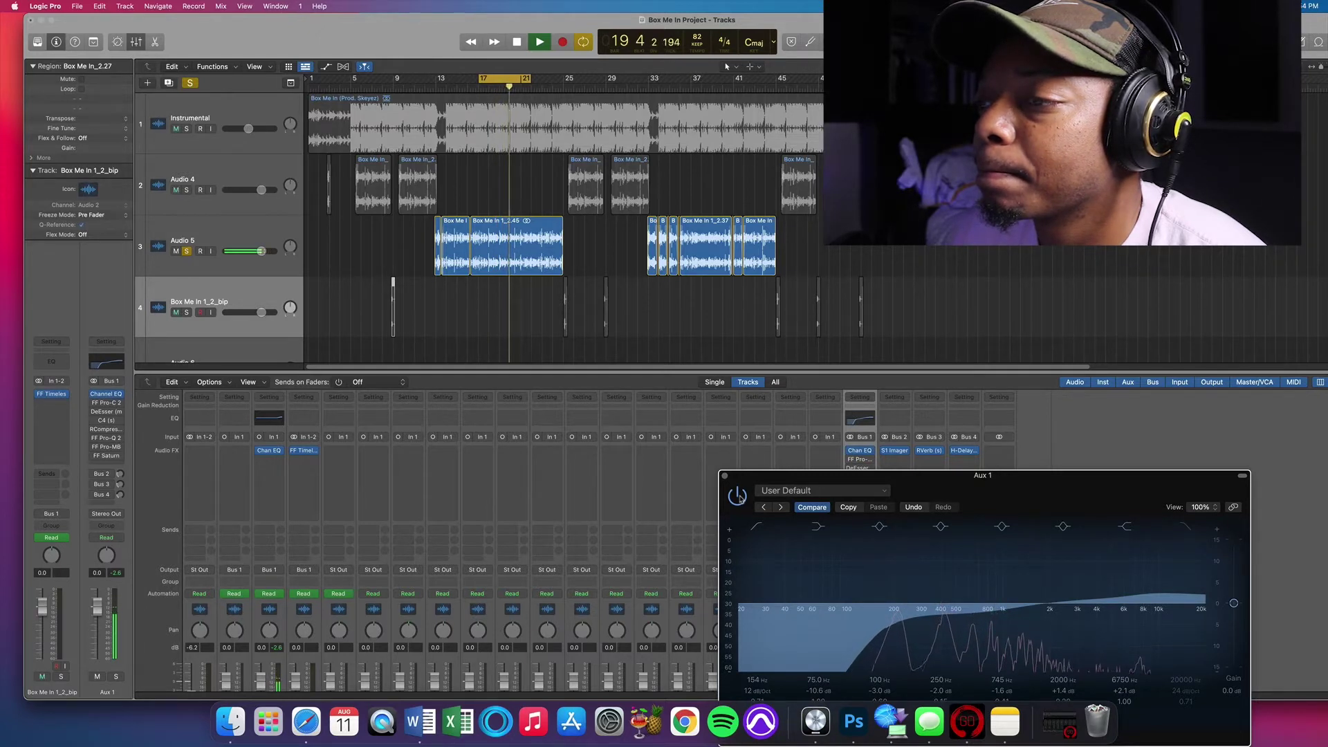
pyautogui.click(738, 496)
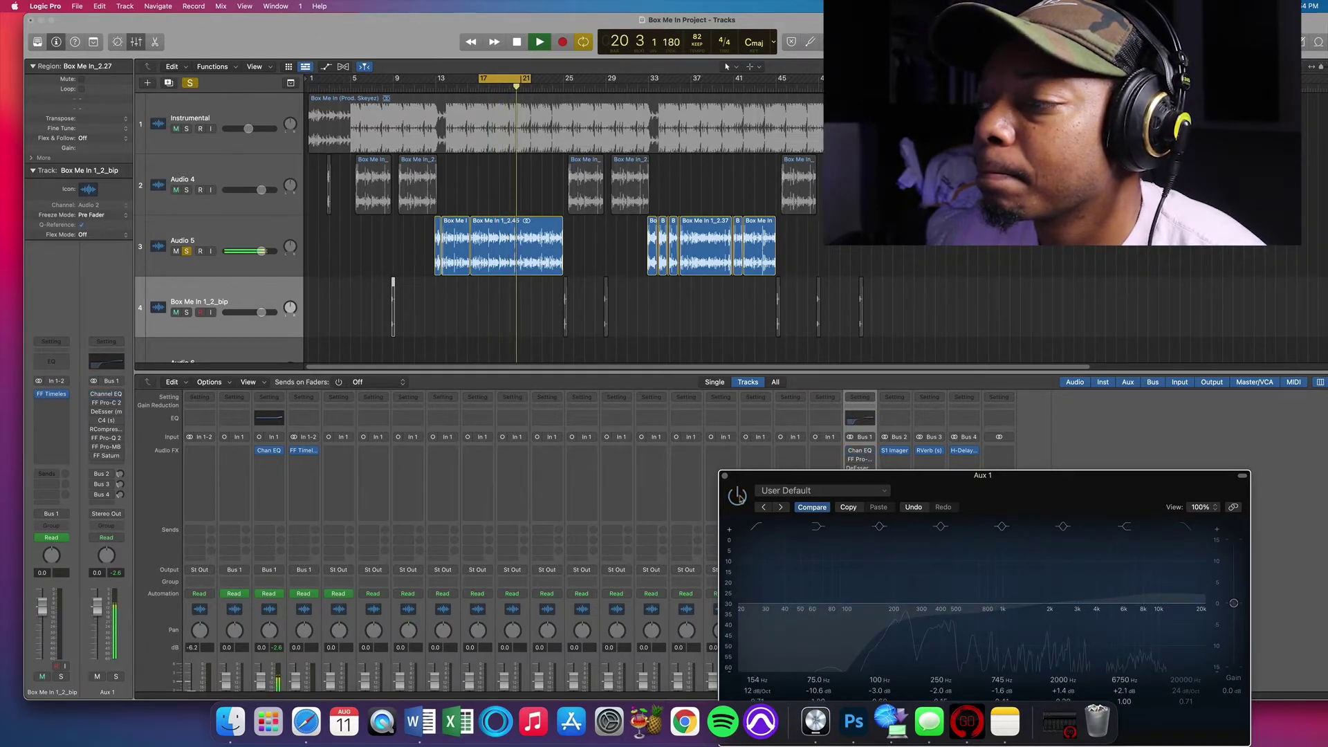
pyautogui.click(738, 495)
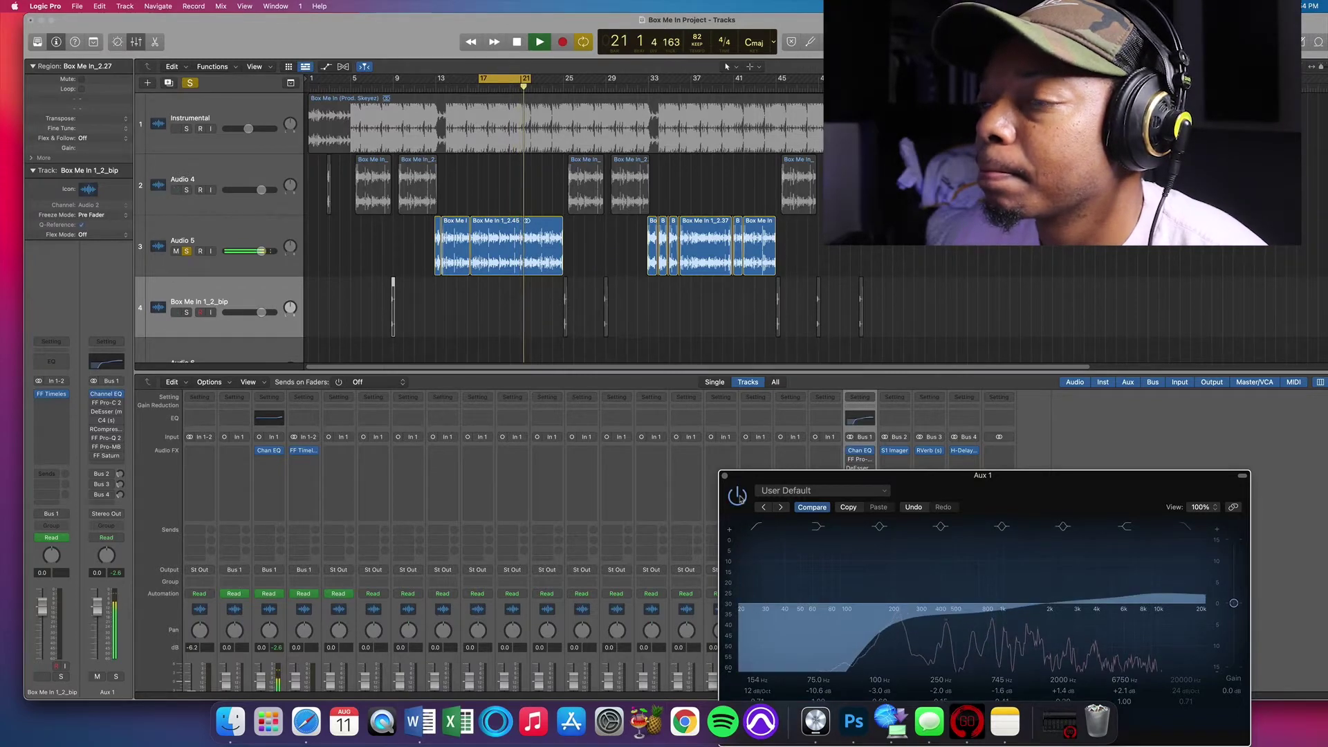
pyautogui.press('space')
# Enable the FabFilter Pro-C 2 insert on the Bus 1 aux and open its window beside the Channel EQ
pyautogui.moveTo(865, 475); pyautogui.dragTo(902, 150)
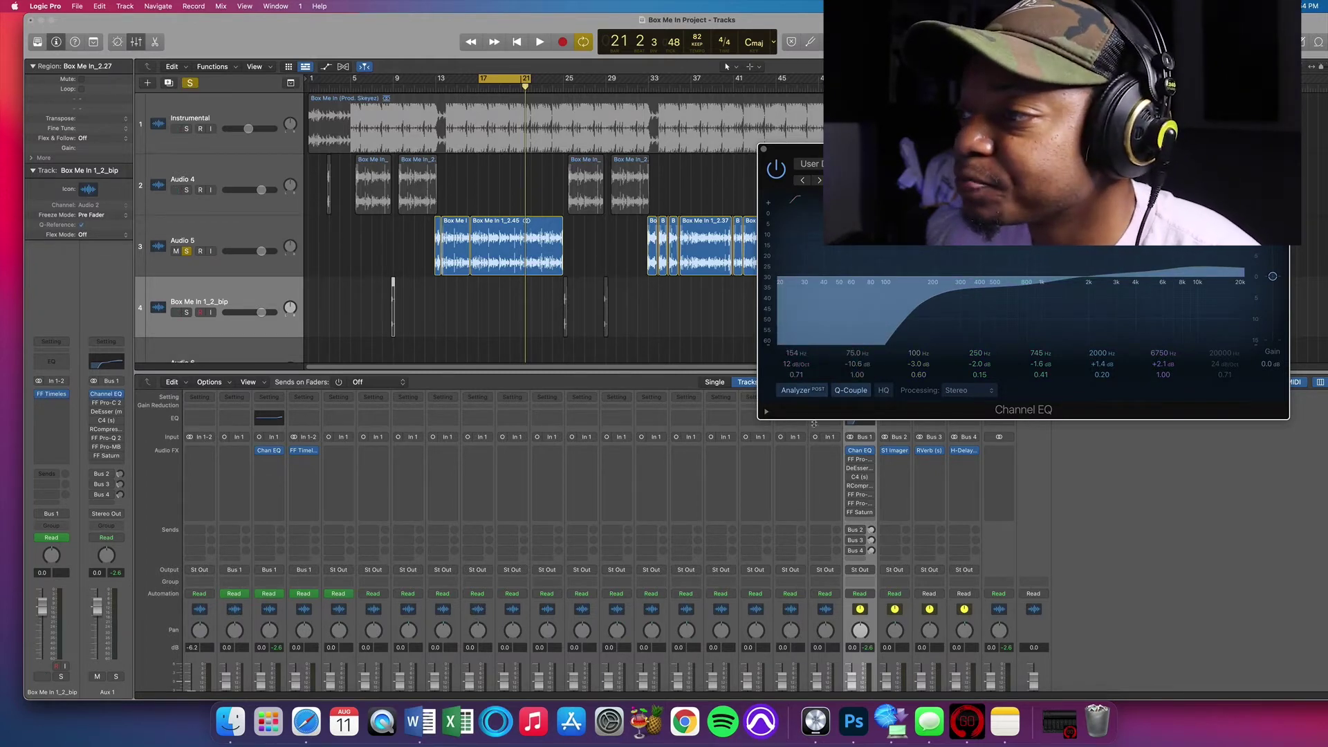
pyautogui.moveTo(899, 491)
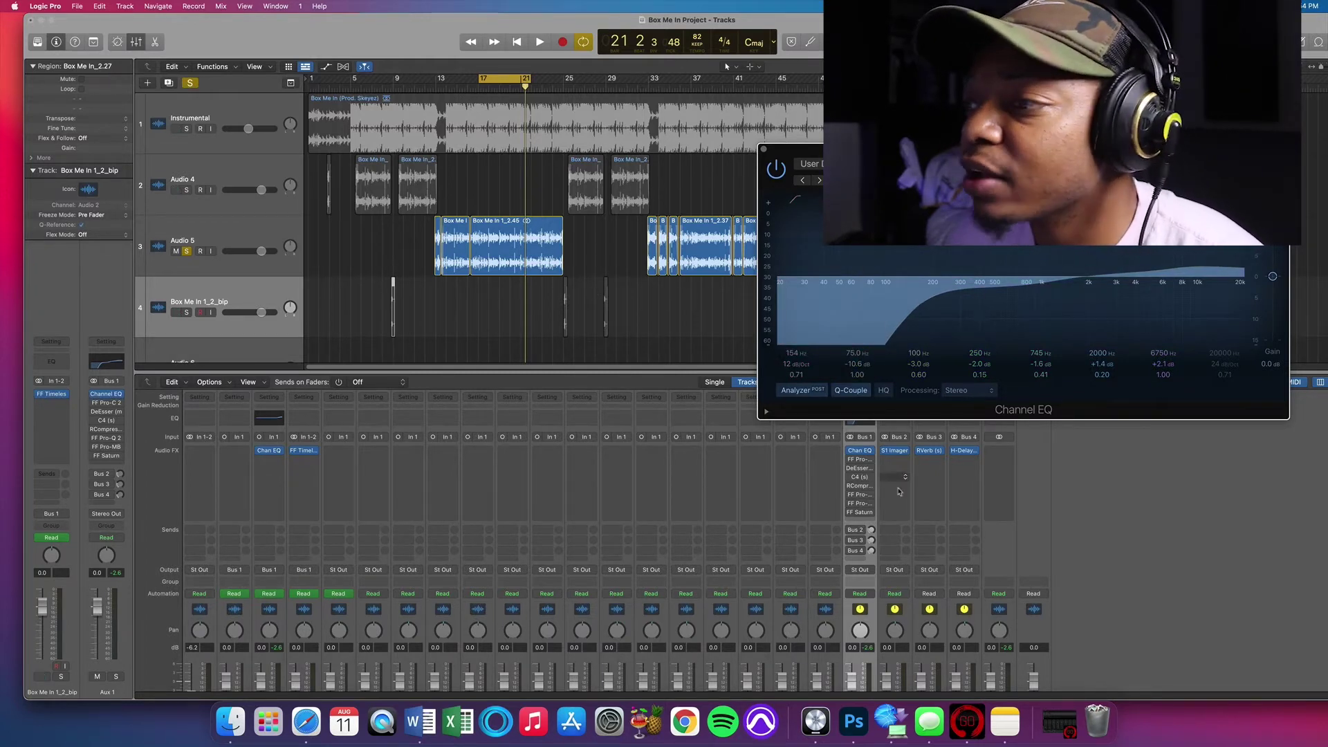
pyautogui.click(861, 462)
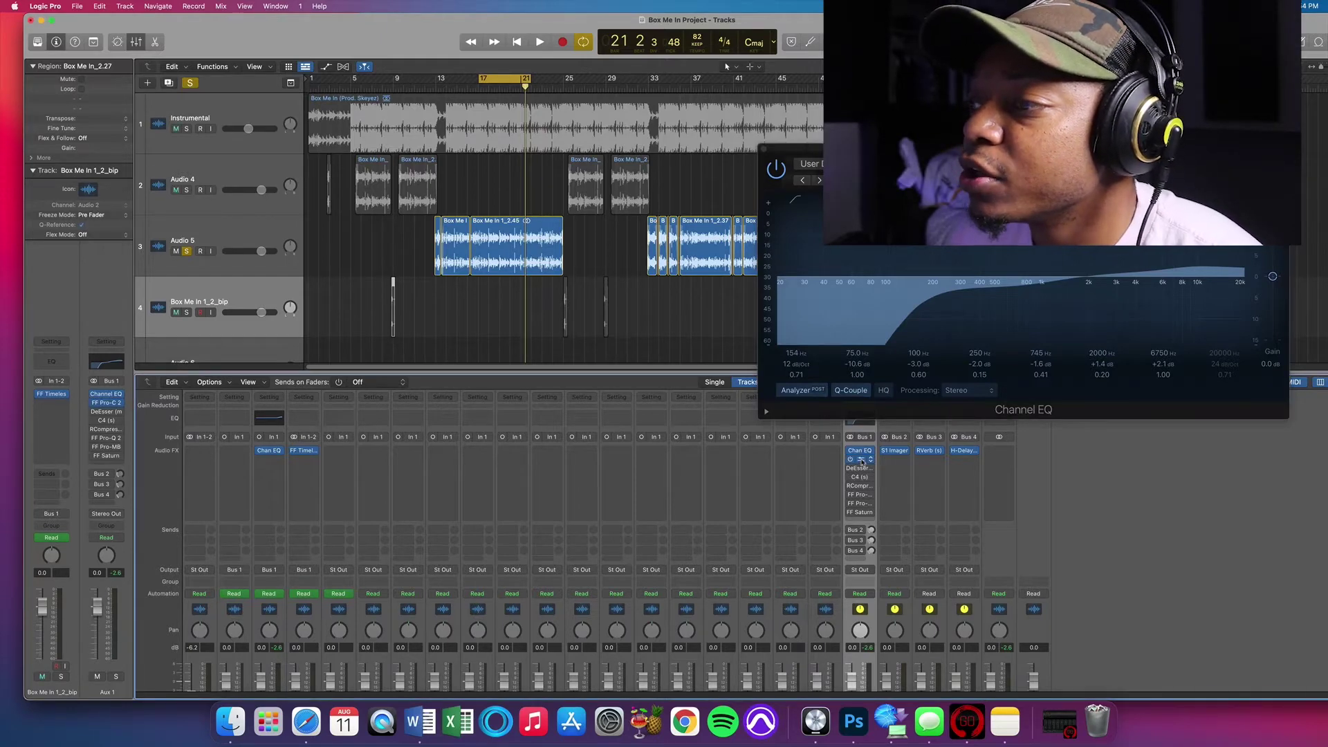
pyautogui.click(861, 462)
pyautogui.moveTo(612, 149); pyautogui.dragTo(750, 336)
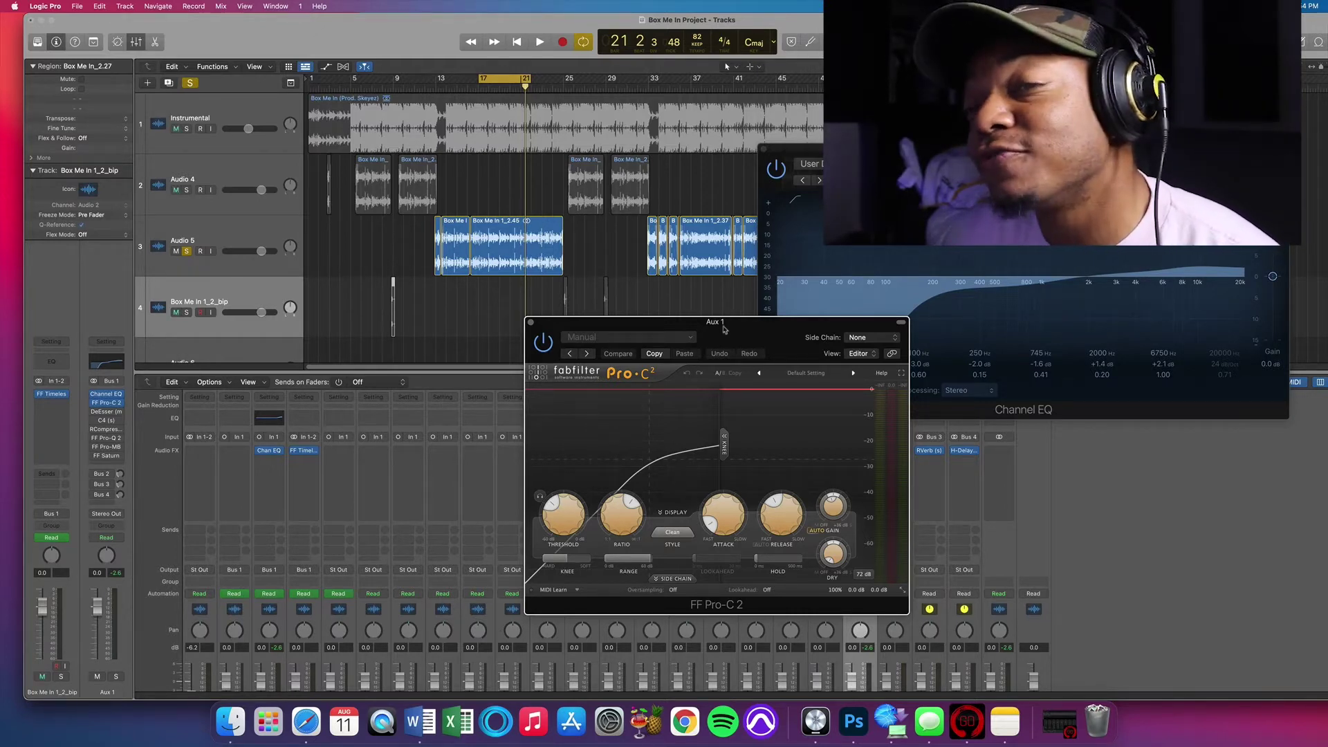
pyautogui.moveTo(729, 334); pyautogui.dragTo(548, 354)
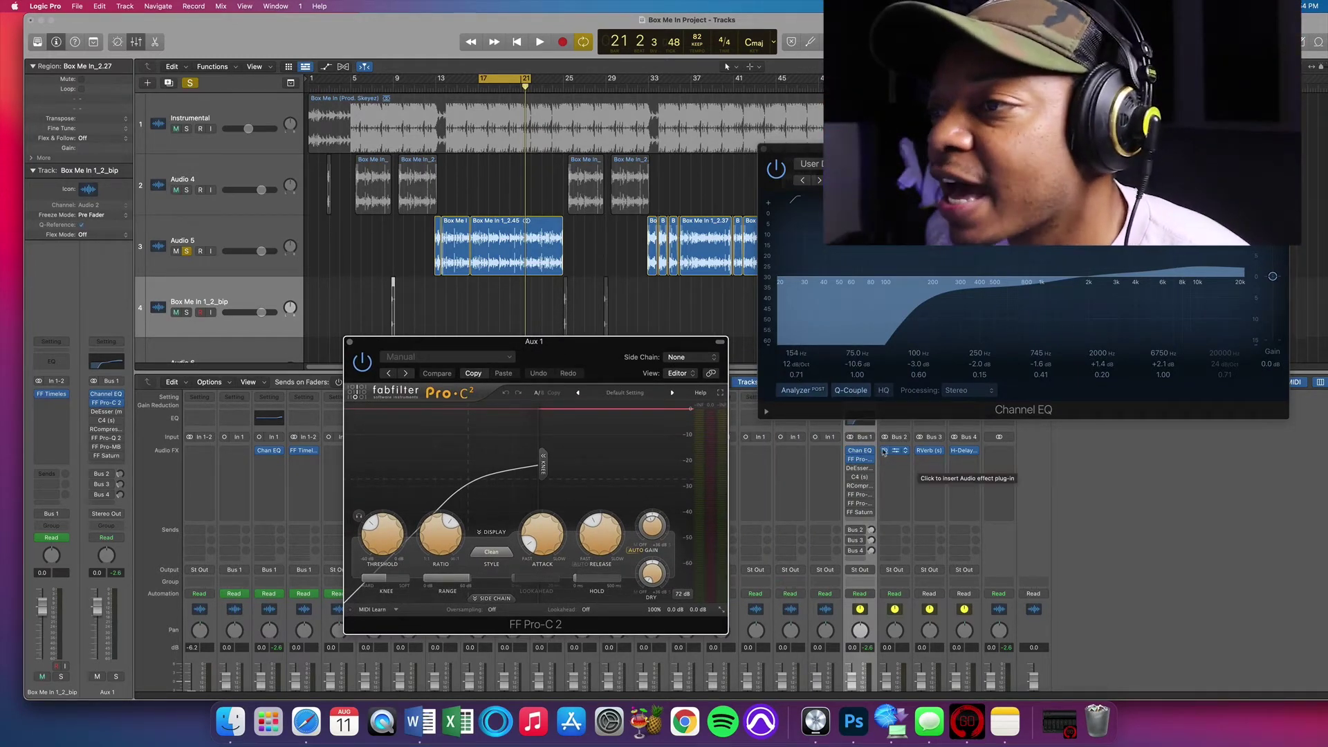
pyautogui.moveTo(602, 340); pyautogui.dragTo(734, 276)
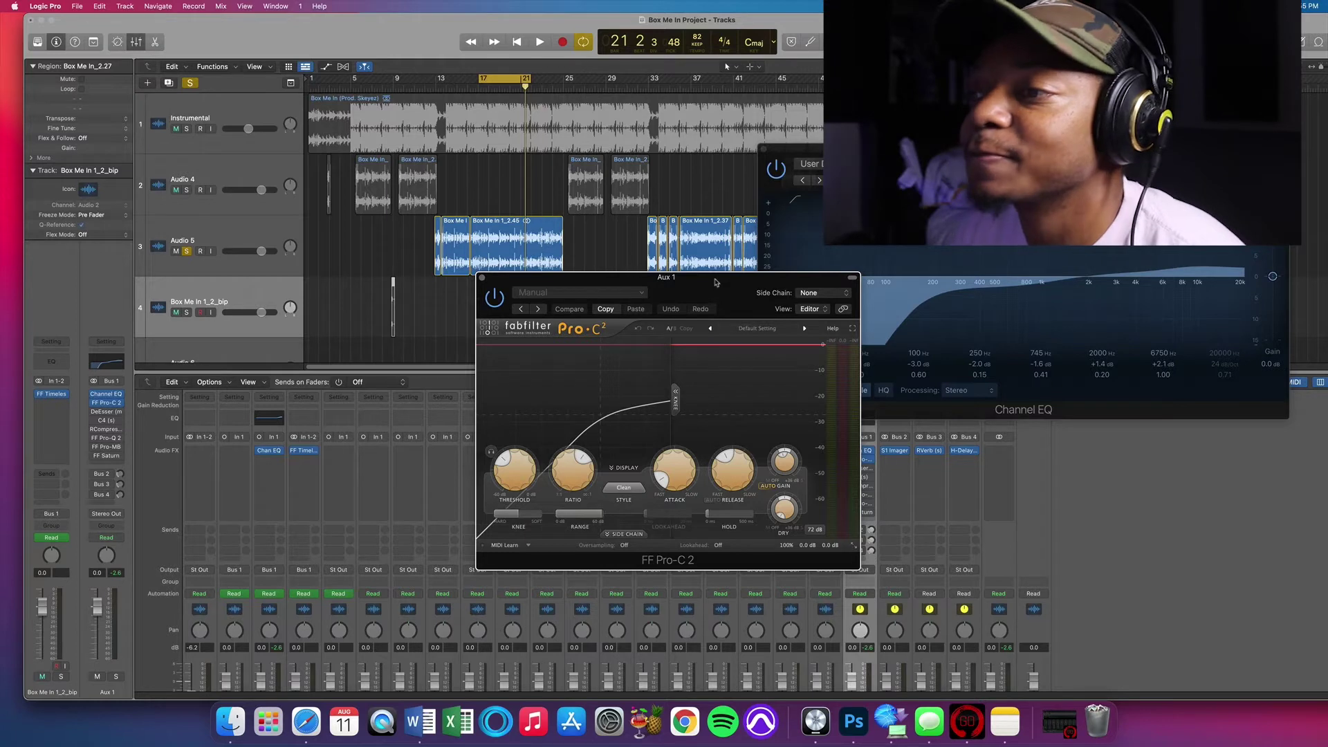
# Play the loop through Pro-C 2 and examine its threshold, ratio, attack, release and gain settings
pyautogui.press('space')
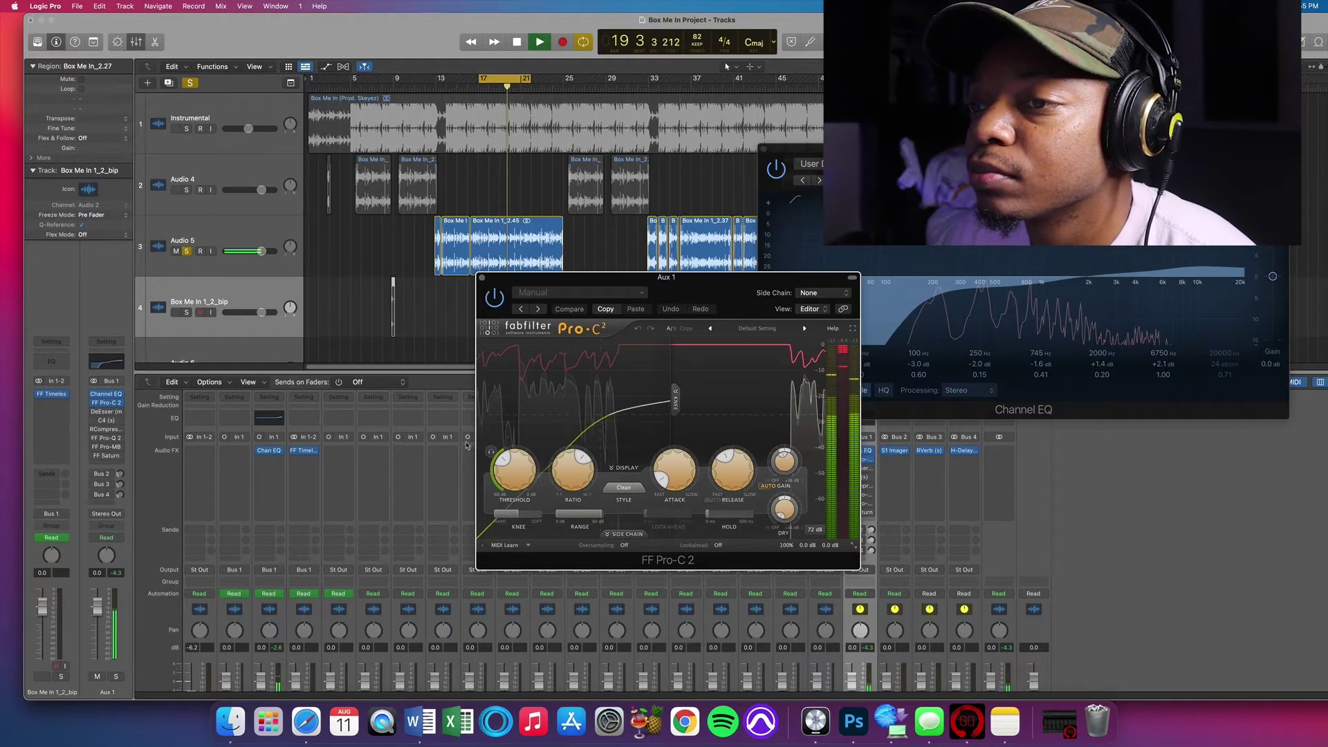
pyautogui.moveTo(518, 475)
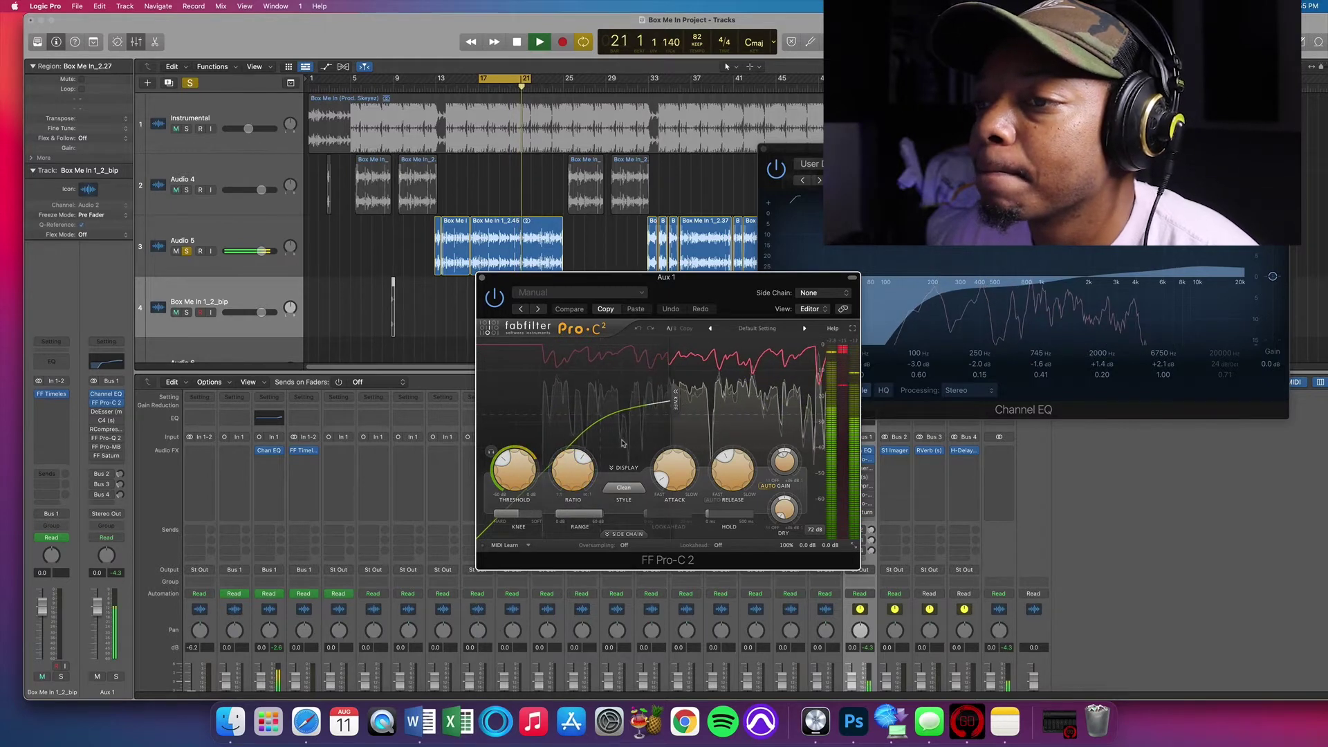
pyautogui.press('space')
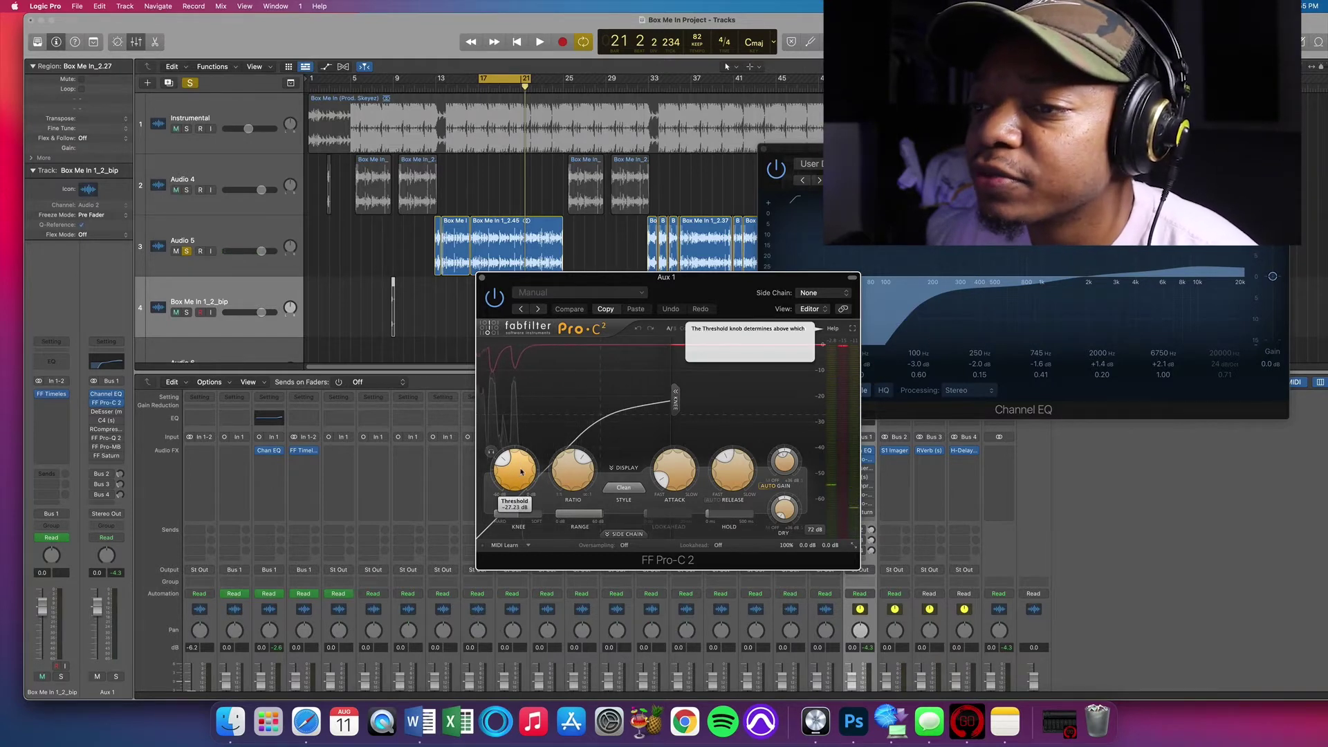
pyautogui.moveTo(585, 467)
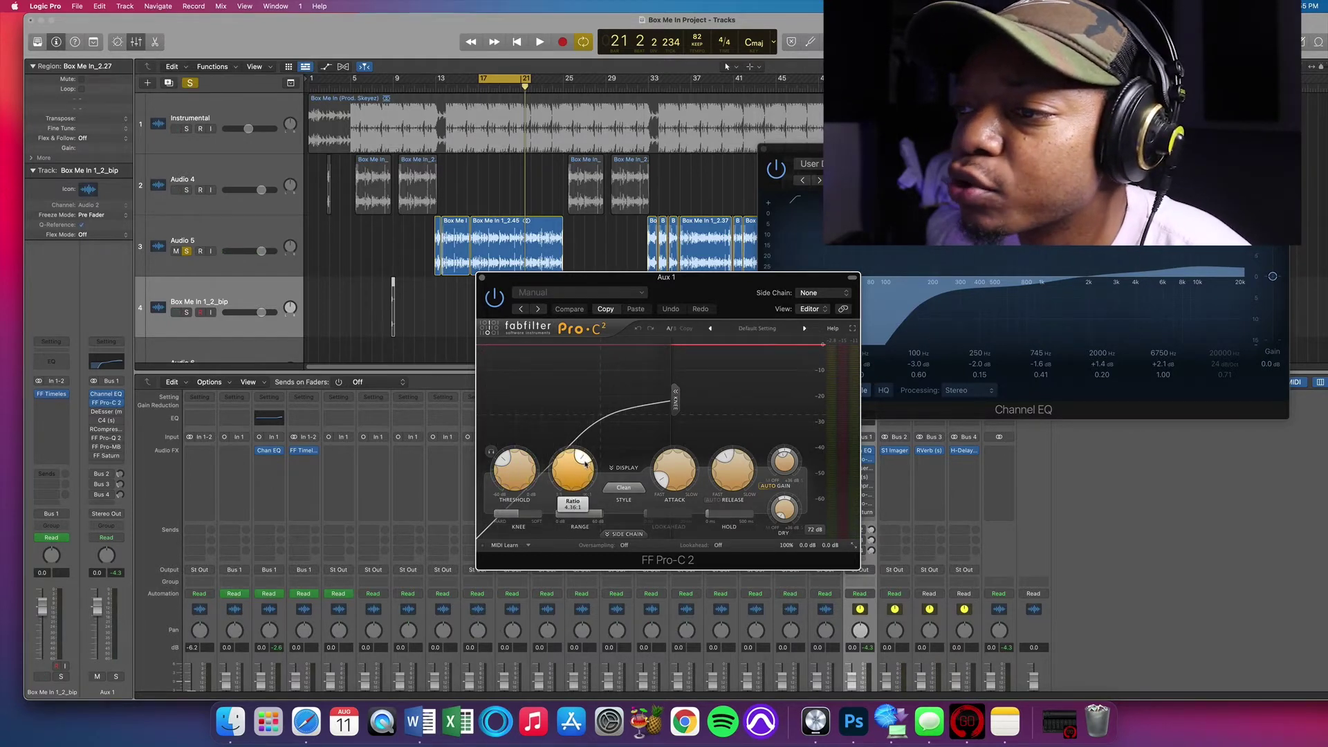
pyautogui.moveTo(680, 476)
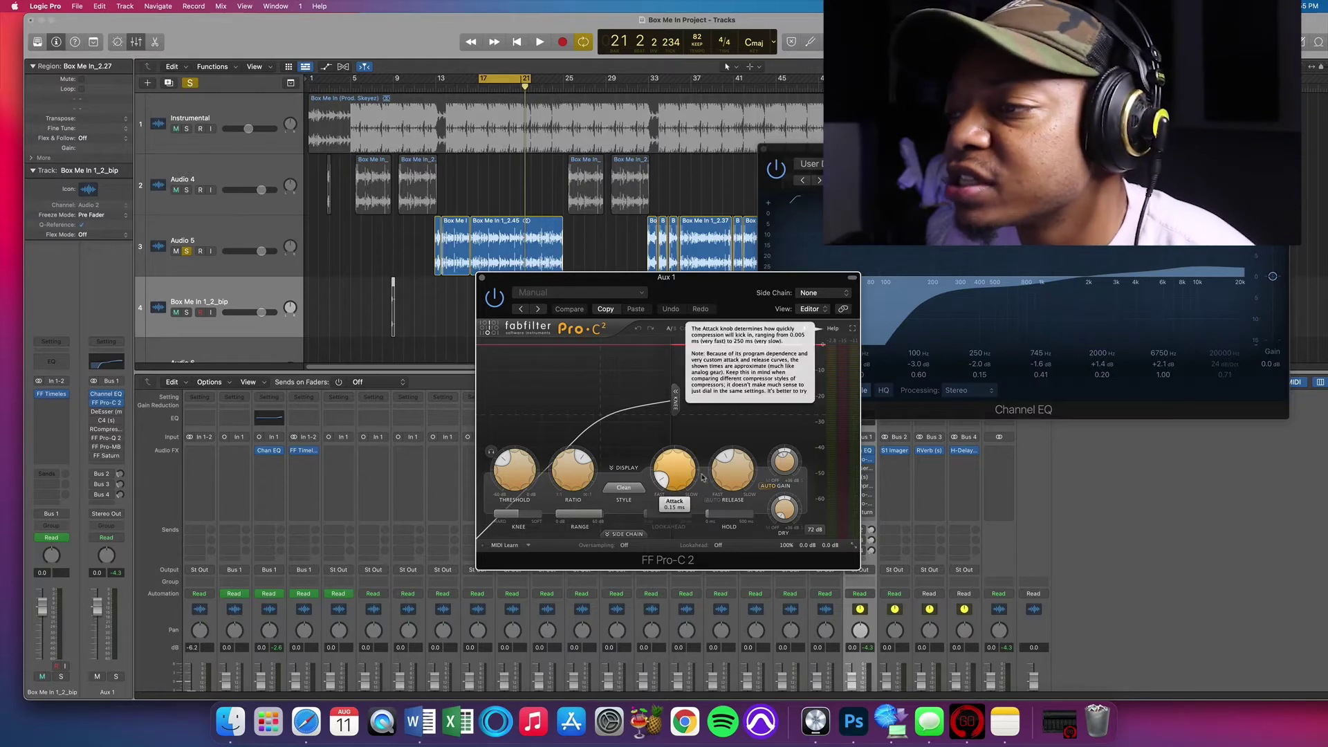
pyautogui.moveTo(721, 476)
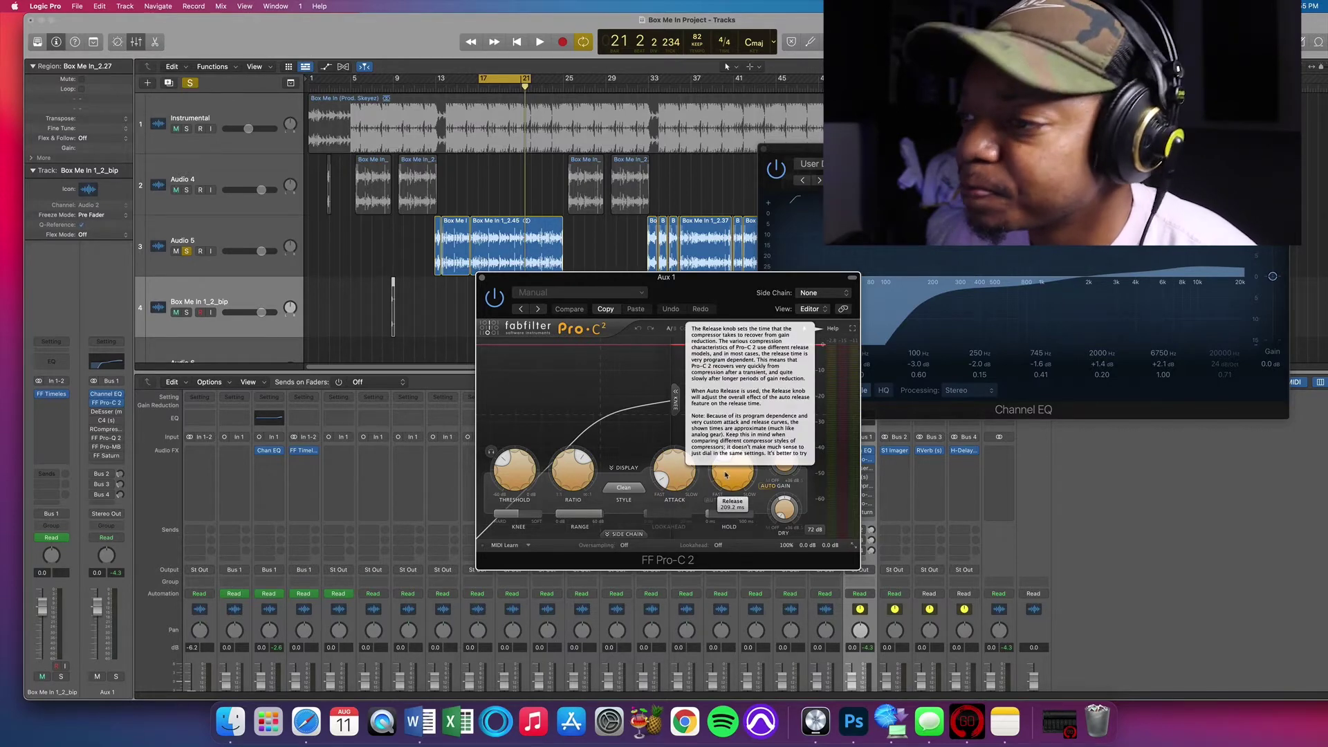
pyautogui.moveTo(791, 468)
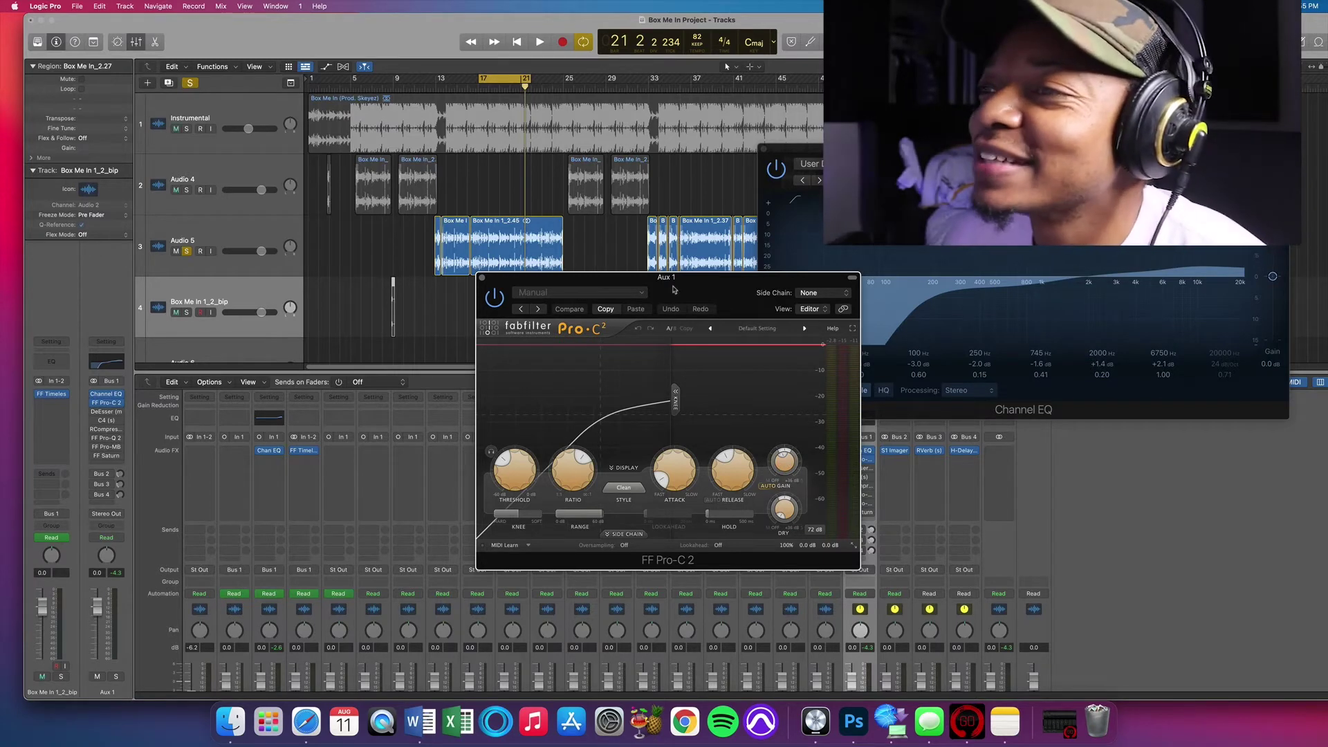
# Enable and open the DeEsser insert on the Bus 1 aux, and play the loop to hear its effect
pyautogui.moveTo(678, 282); pyautogui.dragTo(582, 331)
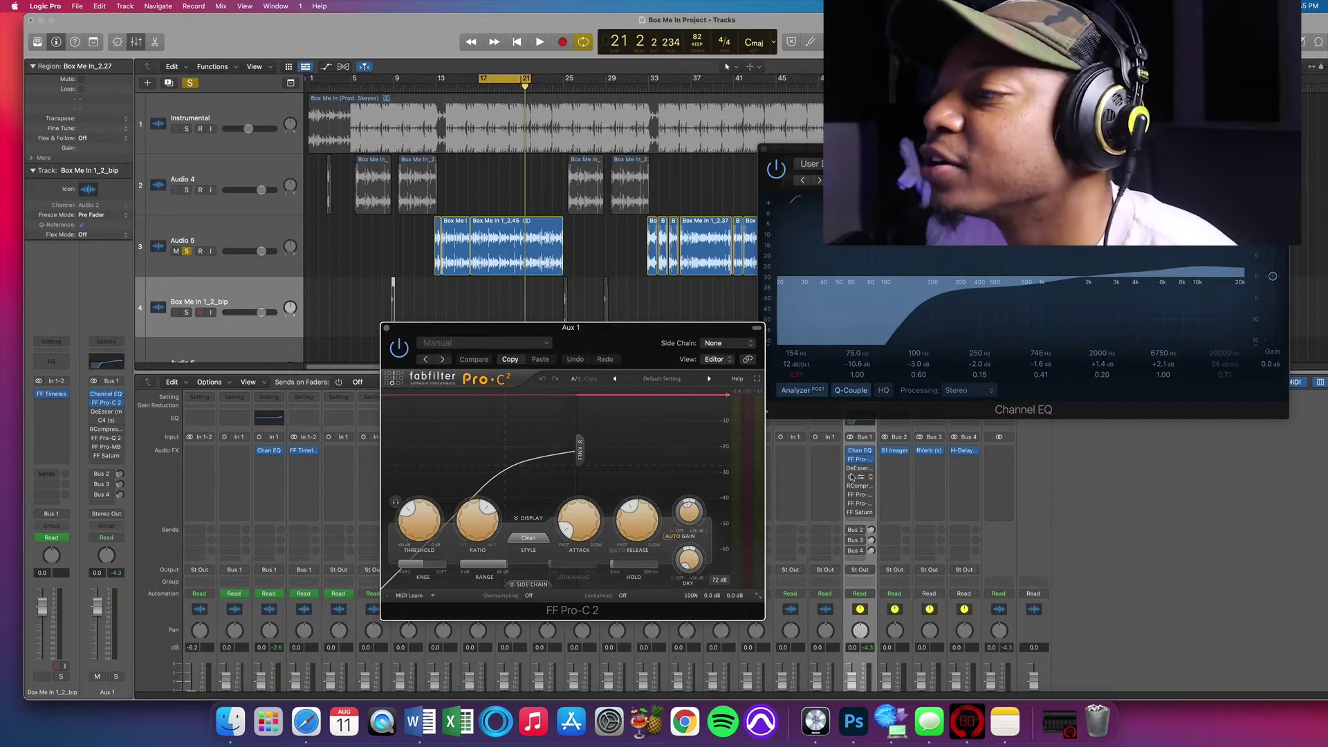
pyautogui.click(860, 474)
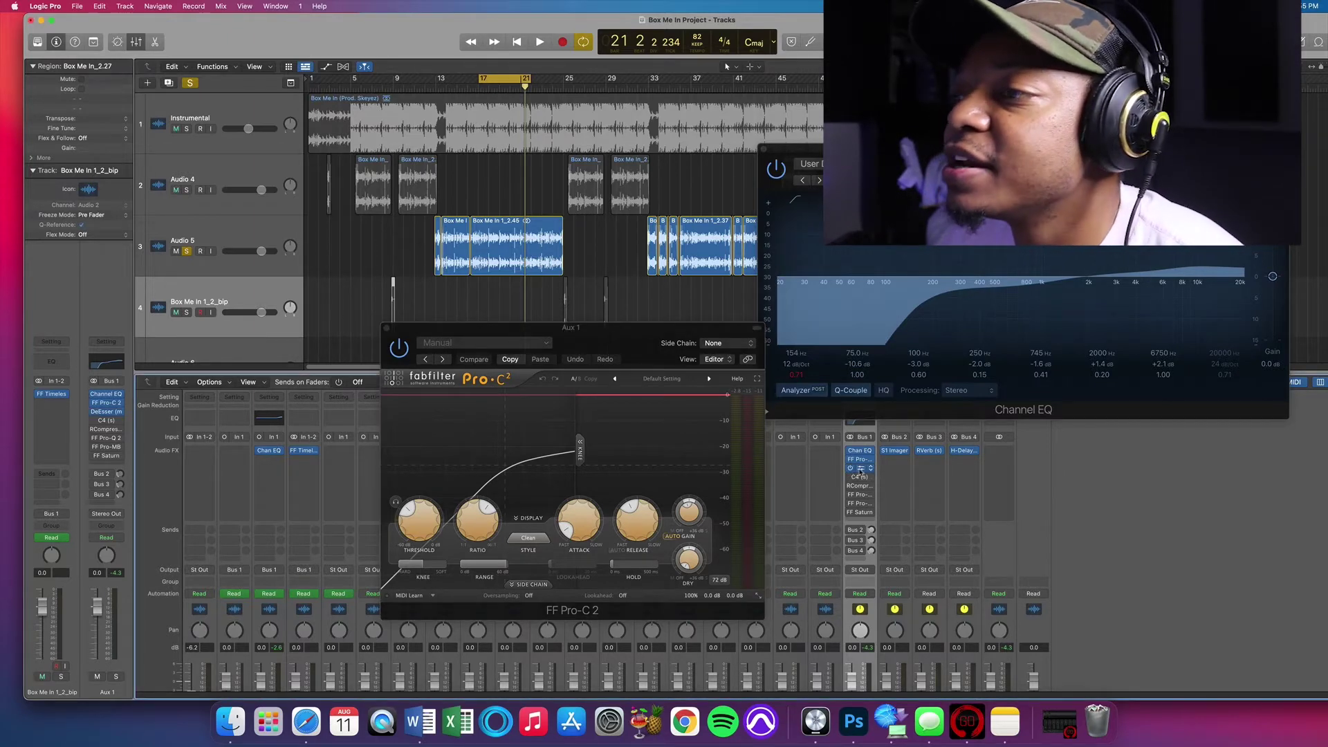
pyautogui.moveTo(510, 151); pyautogui.dragTo(859, 247)
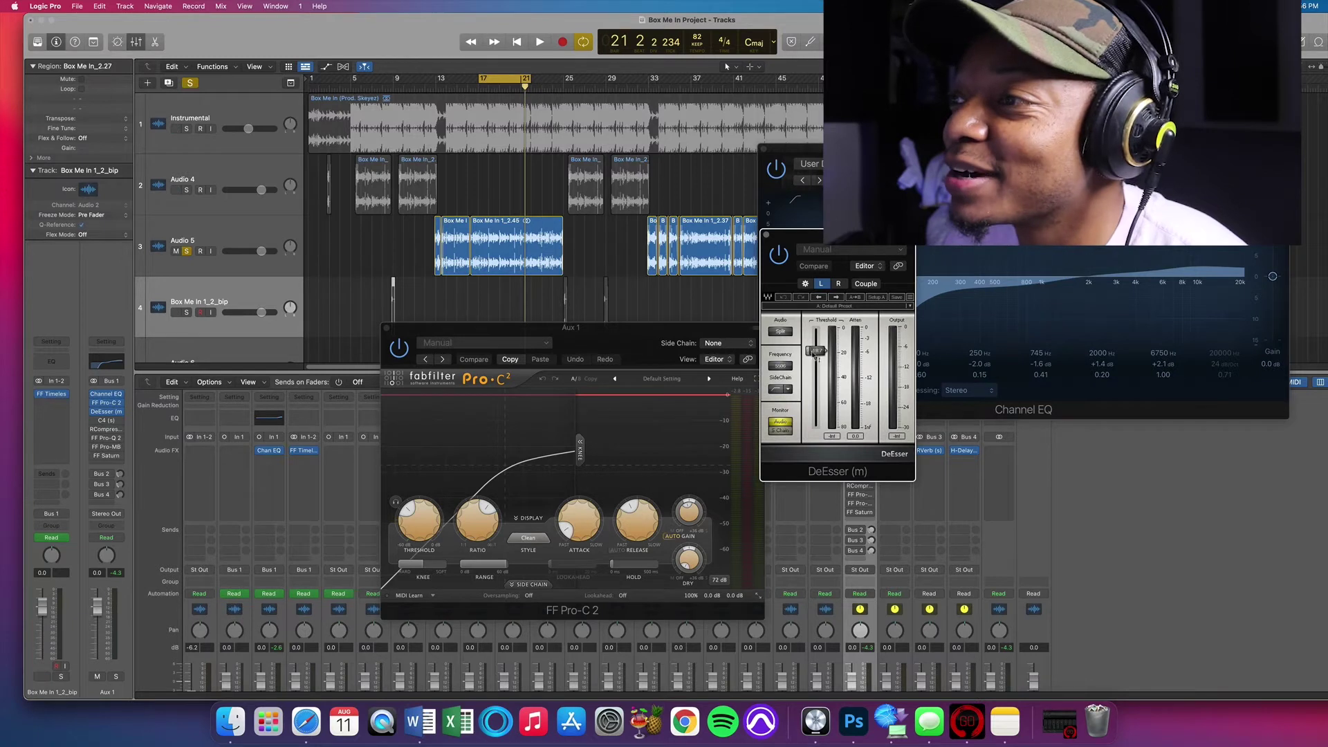
pyautogui.press('space')
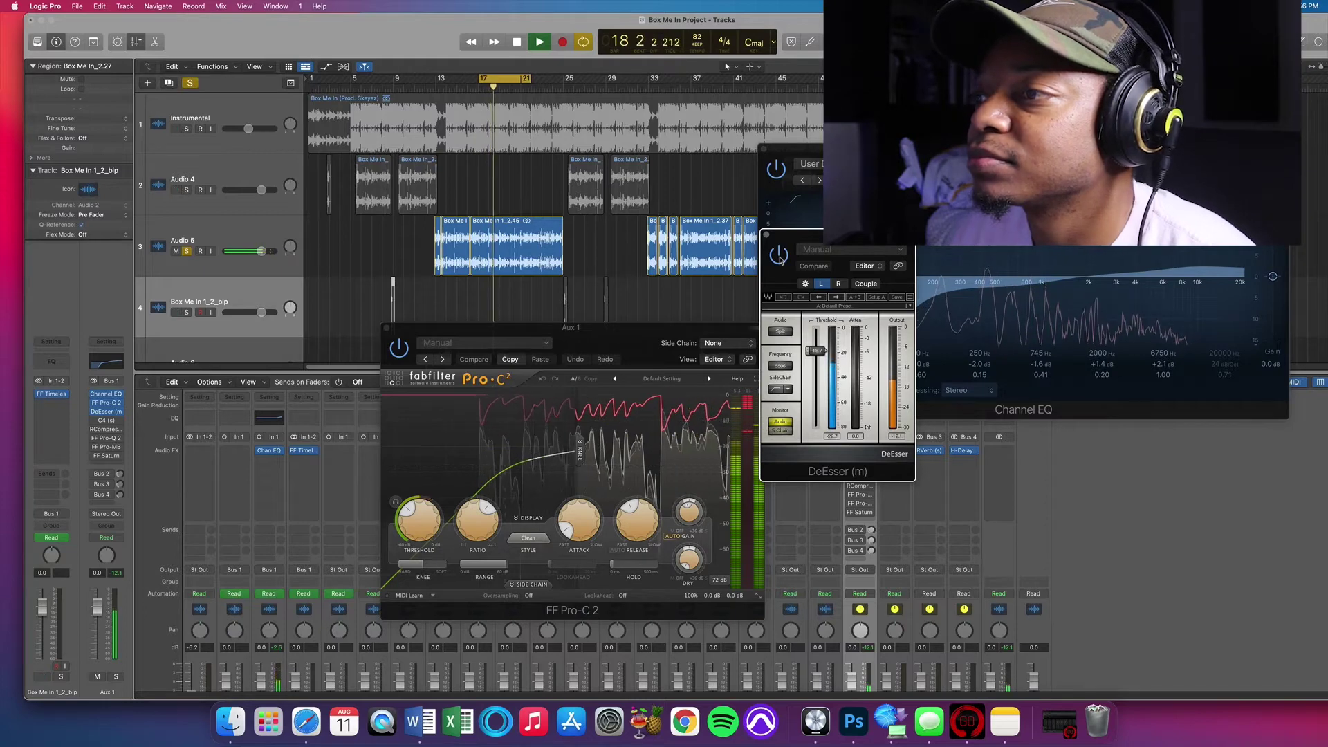
pyautogui.press('space')
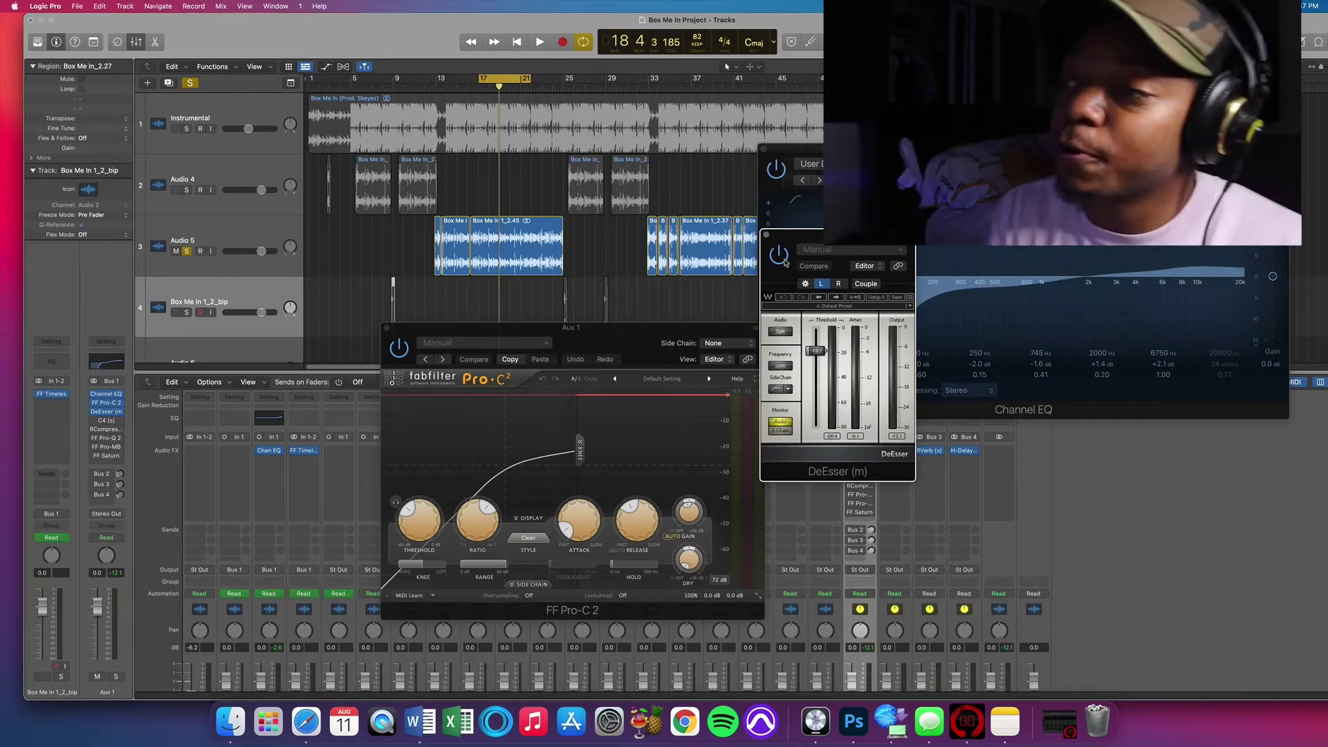
# Enable the C4 multiband insert on the Bus 1 aux and open its window
pyautogui.moveTo(806, 235); pyautogui.dragTo(633, 233)
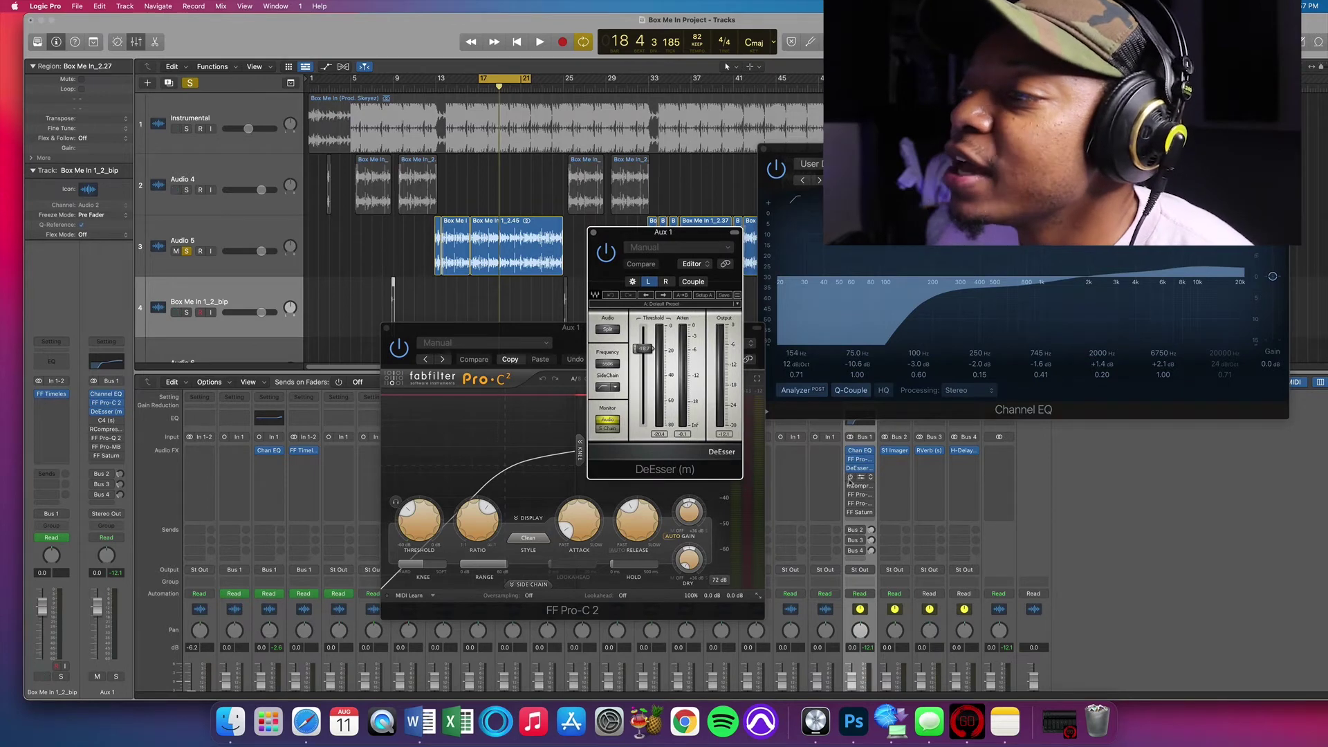
pyautogui.click(869, 486)
pyautogui.click(860, 476)
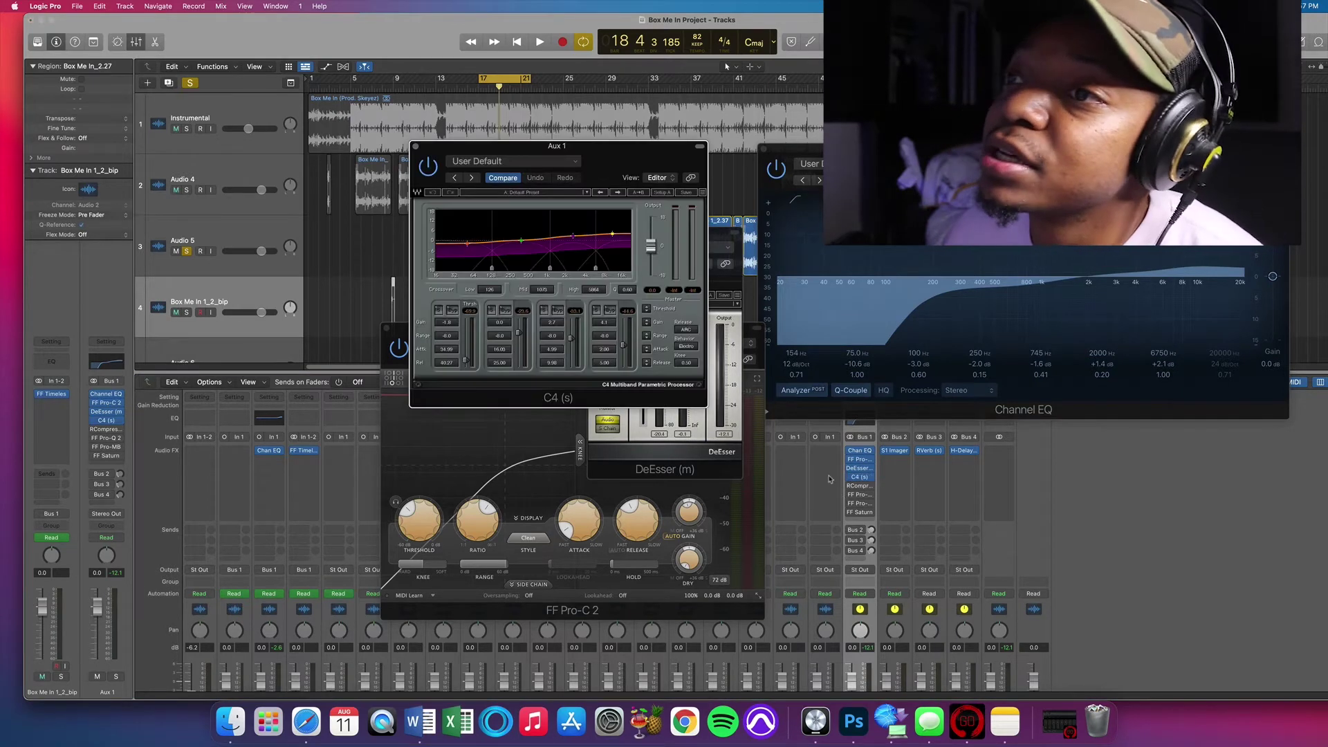
# Play the loop through the C4 multiband, then adjust the threshold of its lowest band
pyautogui.moveTo(587, 170); pyautogui.dragTo(716, 195)
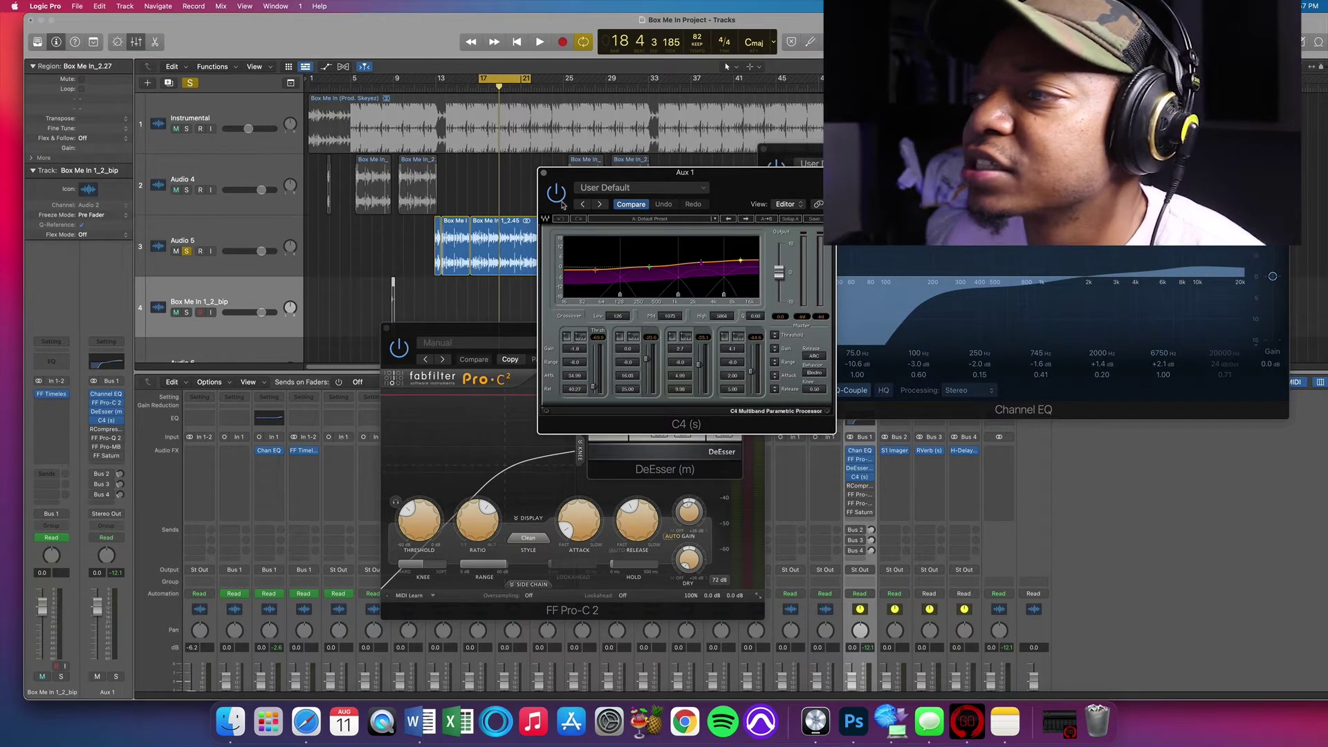
pyautogui.moveTo(560, 172); pyautogui.dragTo(688, 259)
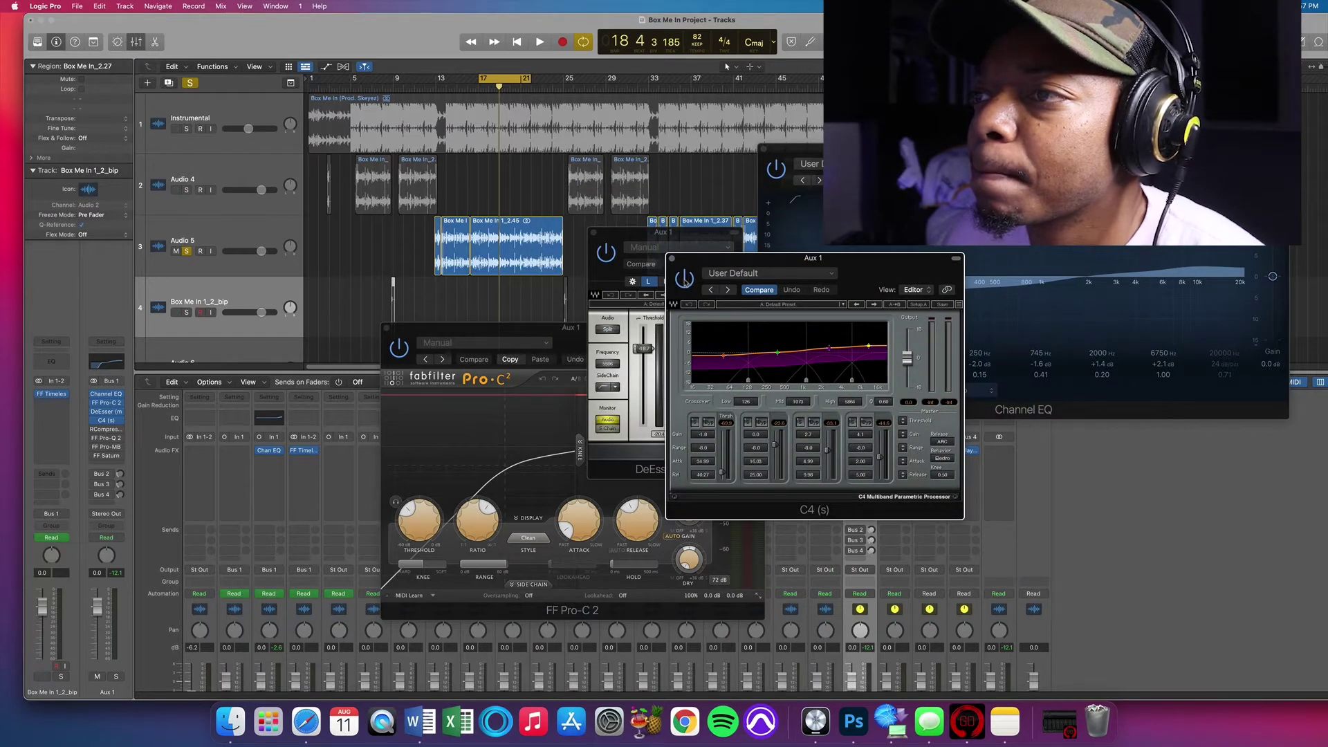
pyautogui.press('space')
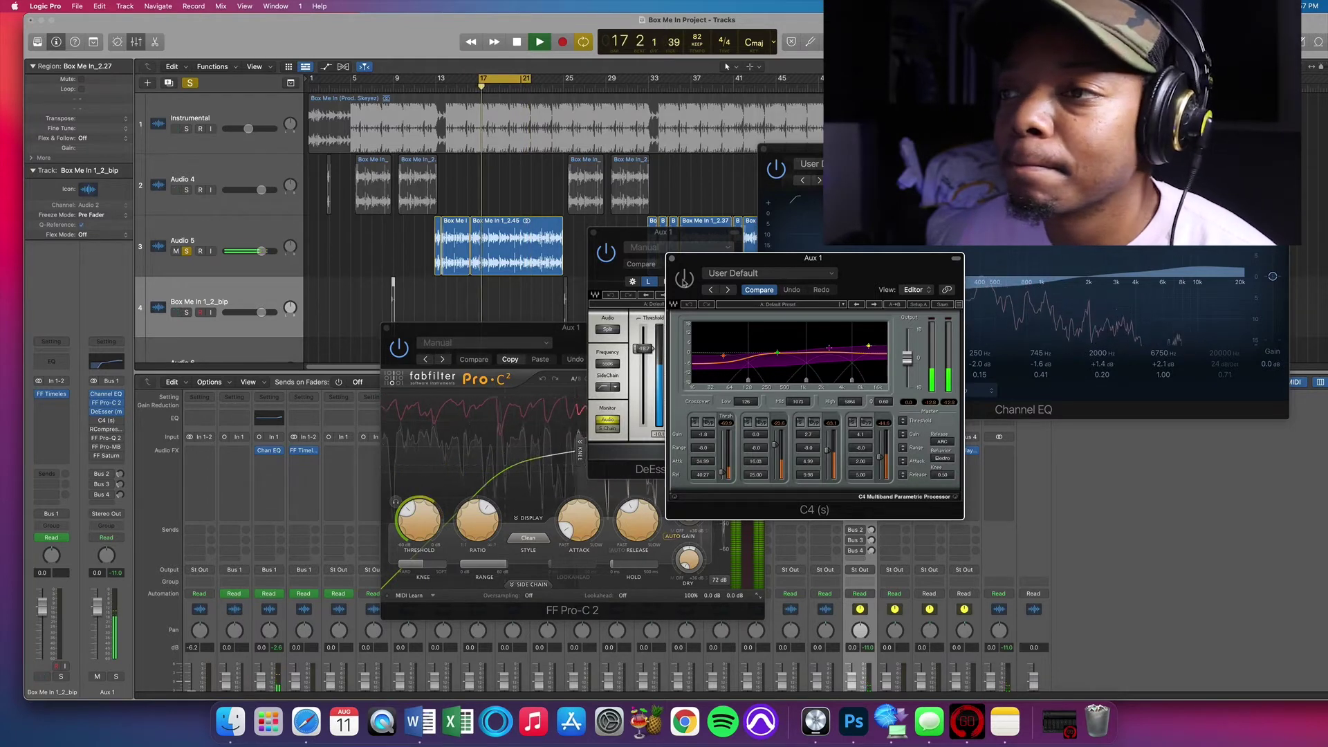
pyautogui.press('space')
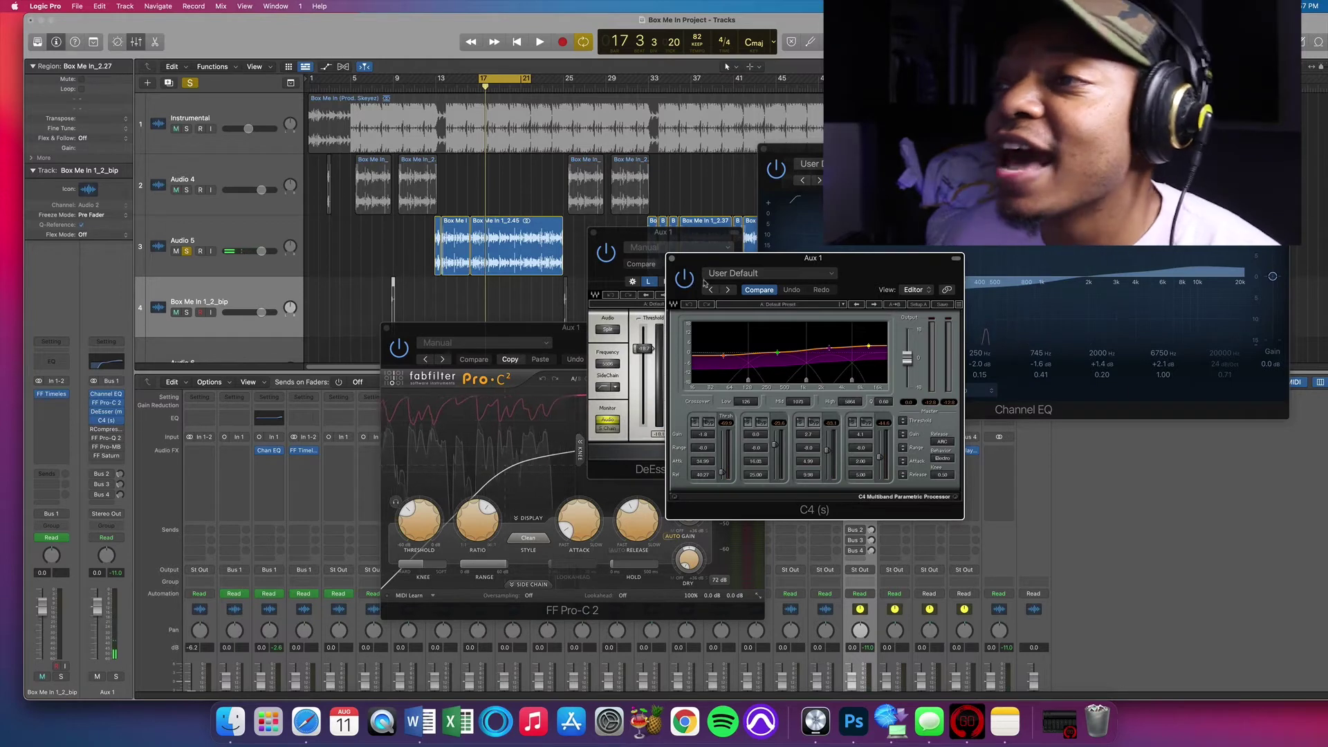
pyautogui.moveTo(757, 265); pyautogui.dragTo(644, 245)
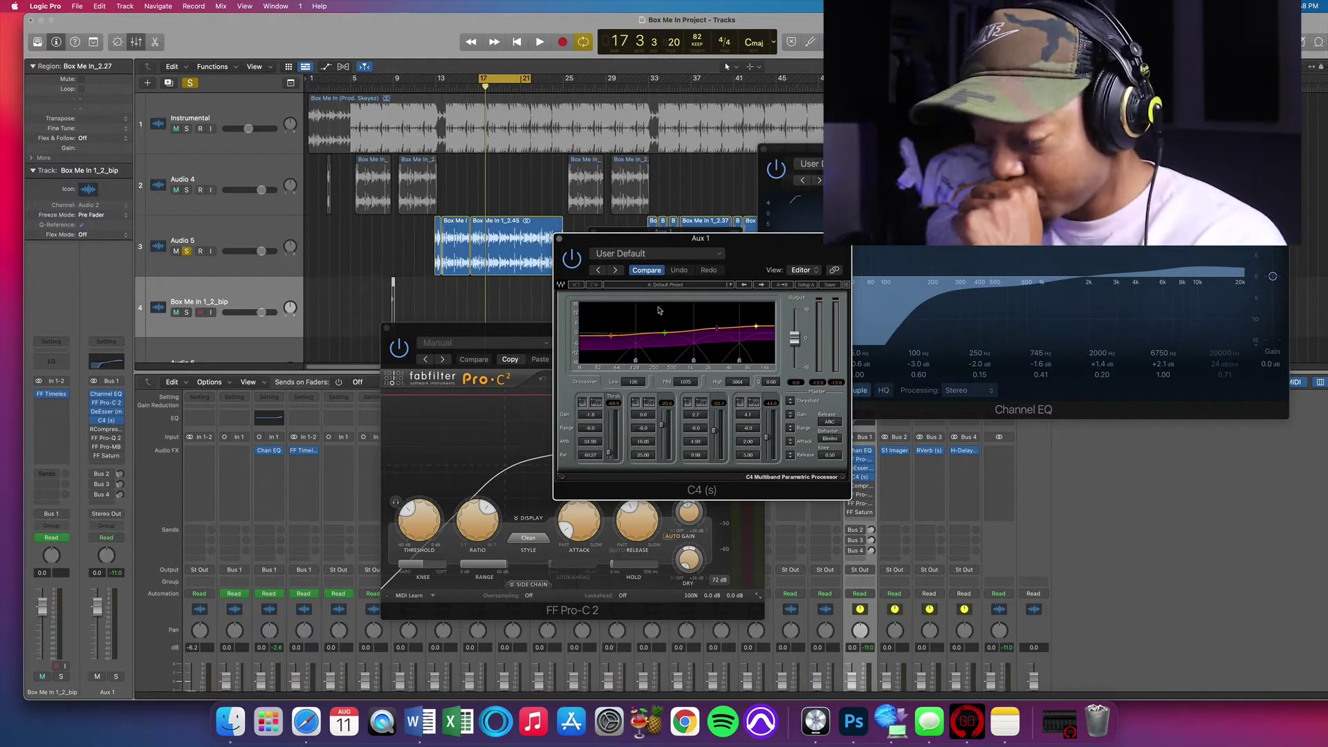
pyautogui.moveTo(610, 454); pyautogui.dragTo(609, 443)
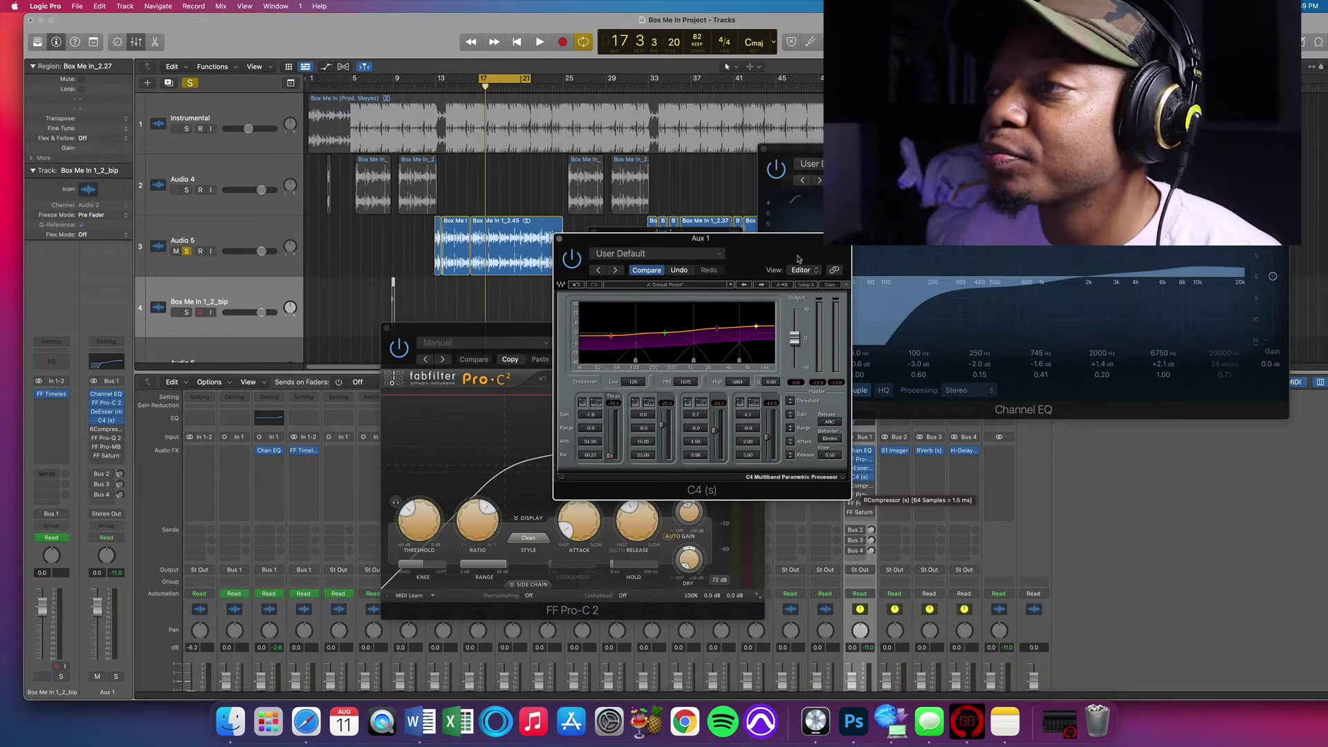
# Enable the RCompressor insert on the Bus 1 aux and place its open window clear of the C4
pyautogui.click(860, 477)
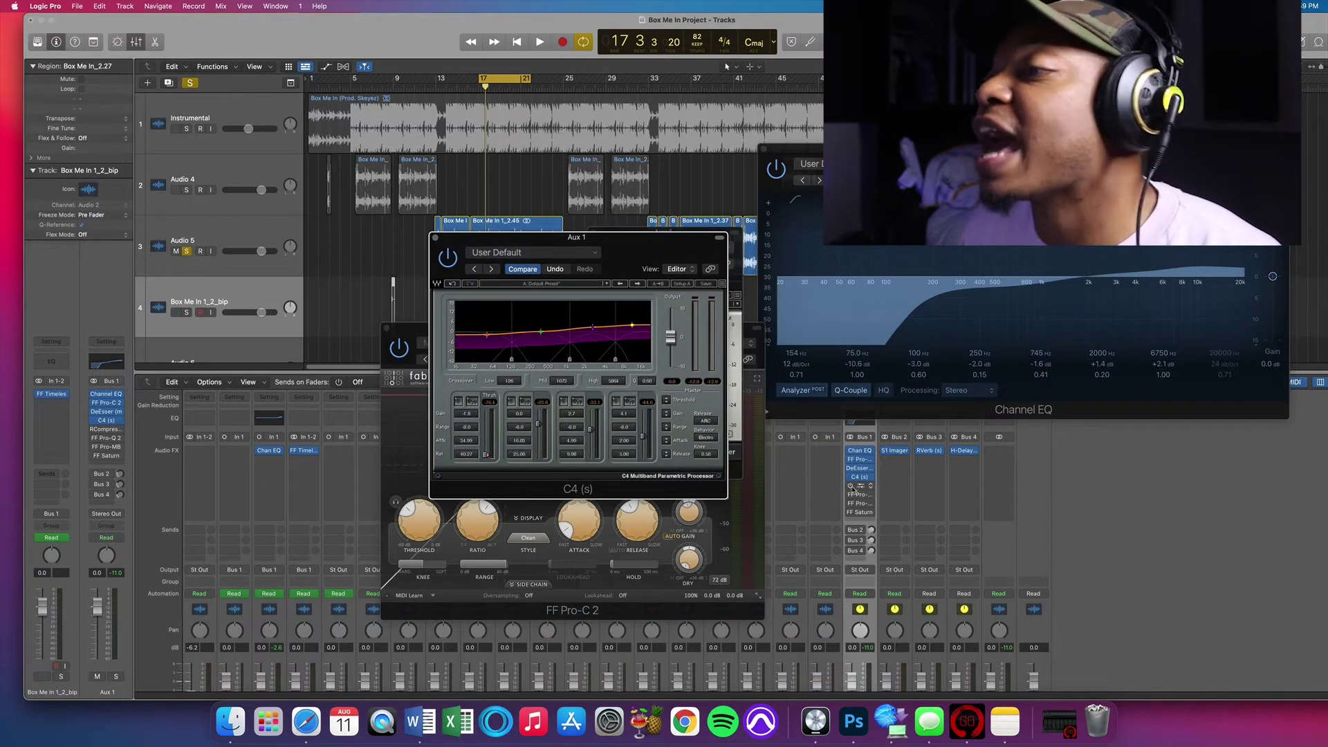
pyautogui.click(859, 486)
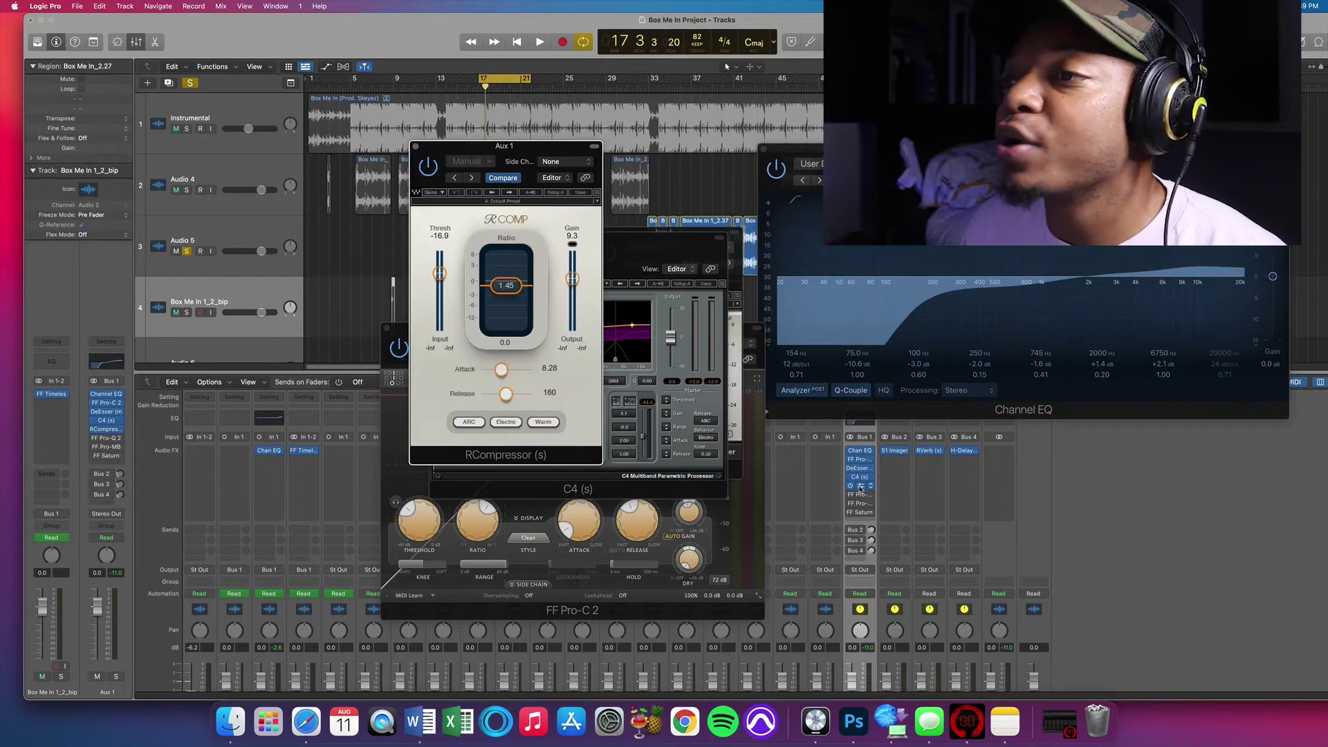
pyautogui.moveTo(545, 152); pyautogui.dragTo(1012, 256)
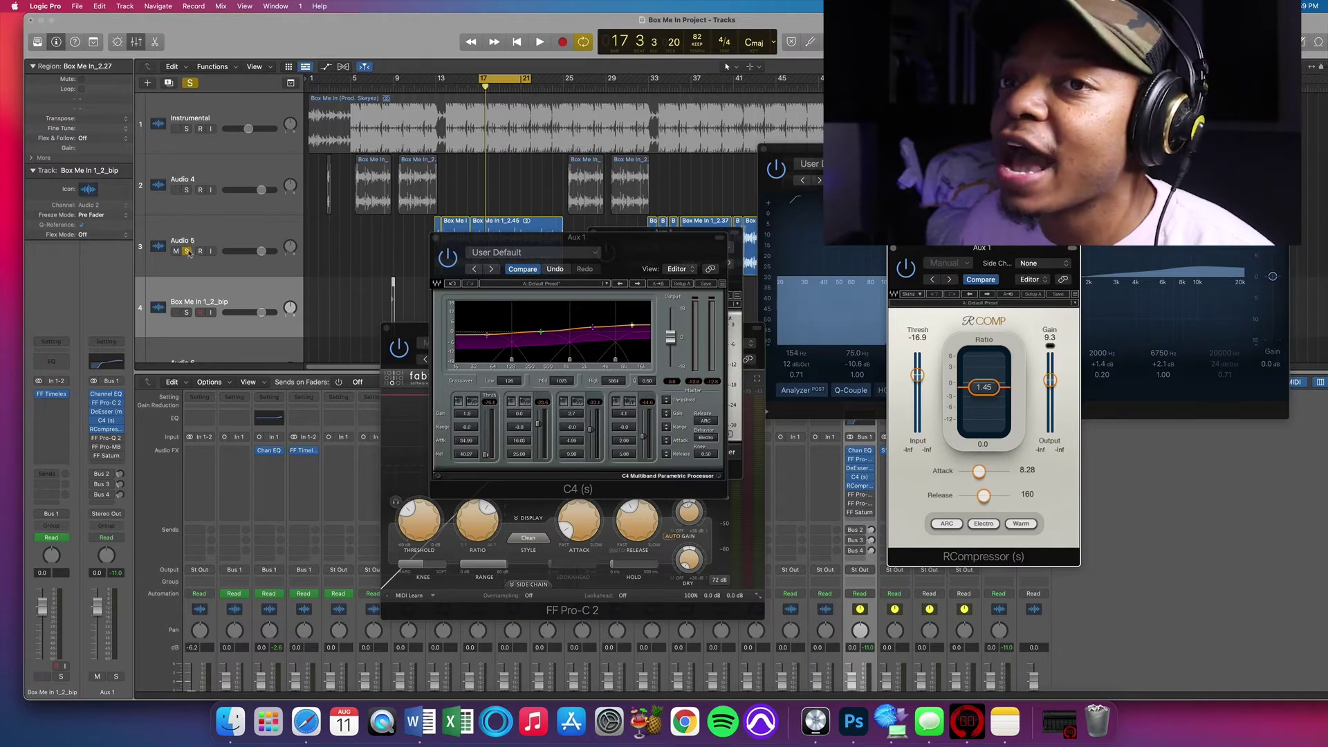
# Unsolo the Audio 5 track and play the loop with the instrumental to compare RCompressor on and off
pyautogui.click(186, 252)
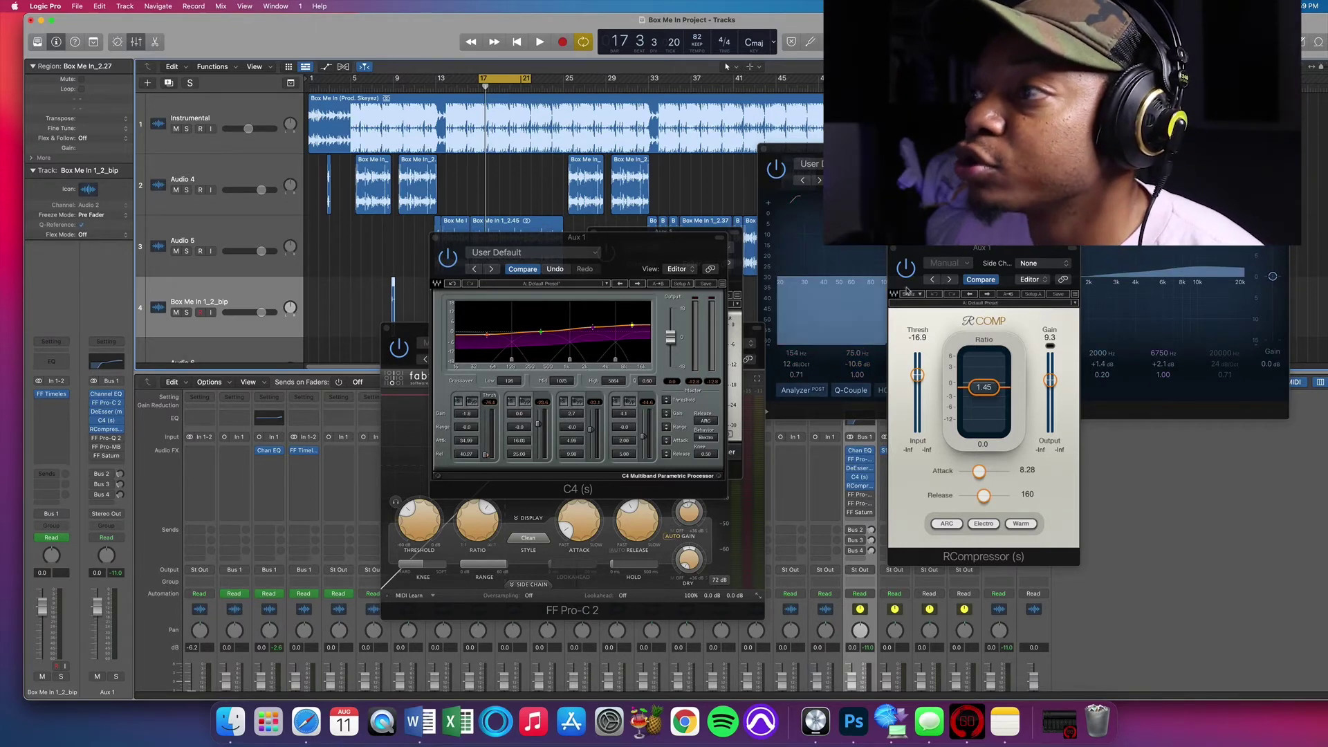
pyautogui.click(911, 273)
pyautogui.press('space')
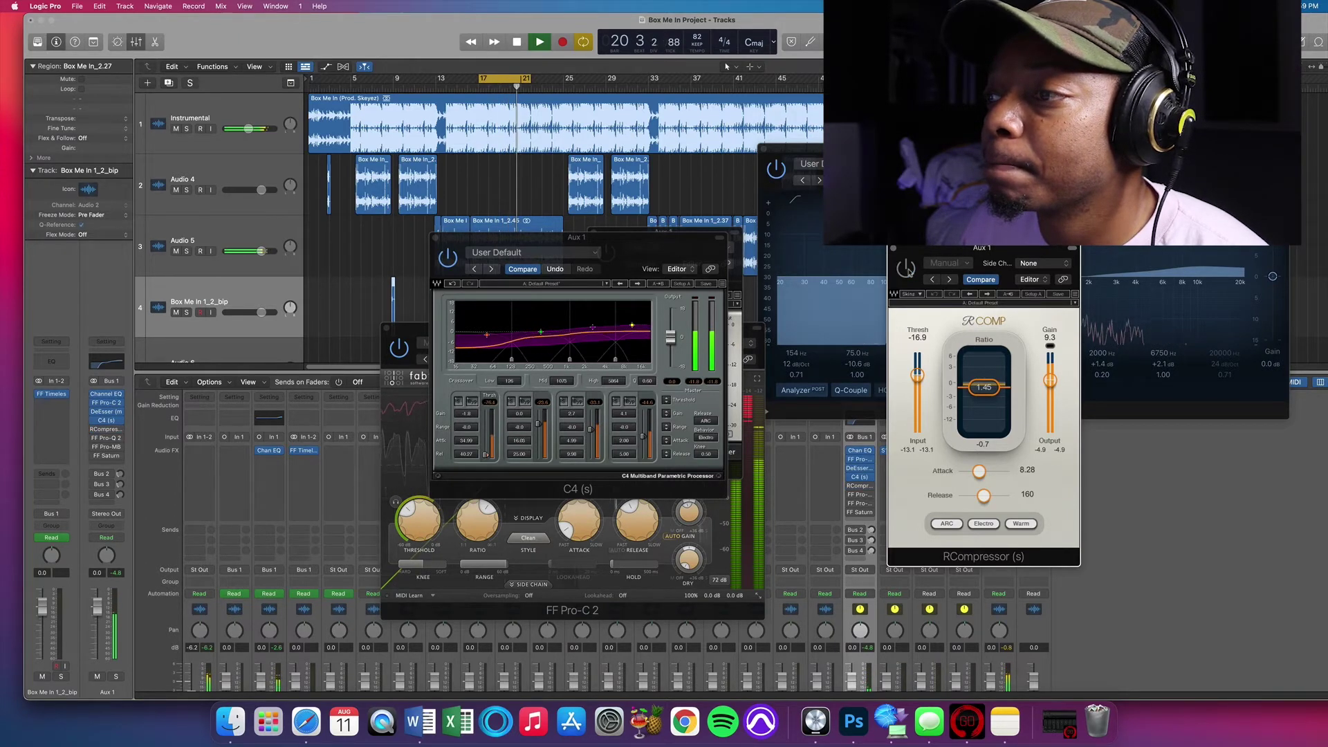
pyautogui.press('space')
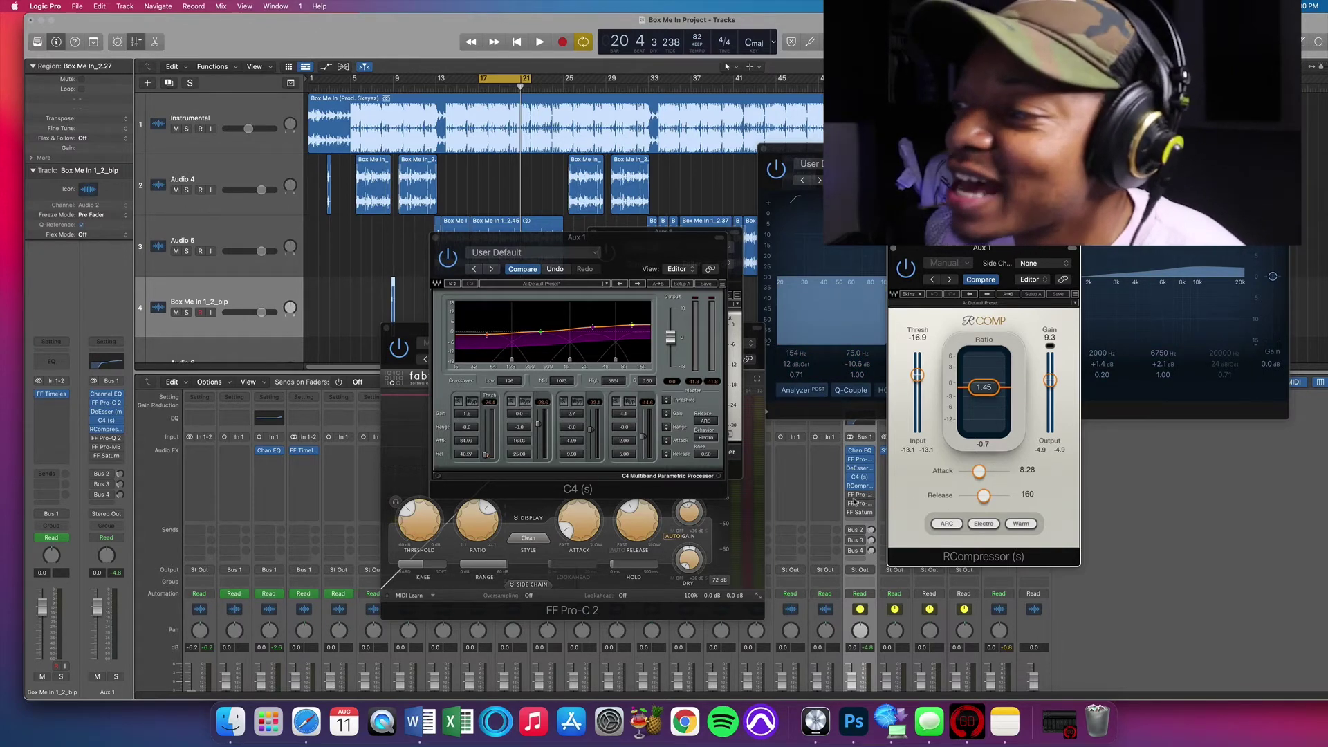
# Enable the FabFilter Pro-Q 2 insert on the Bus 1 aux and open its window over the C4
pyautogui.click(861, 496)
pyautogui.click(866, 495)
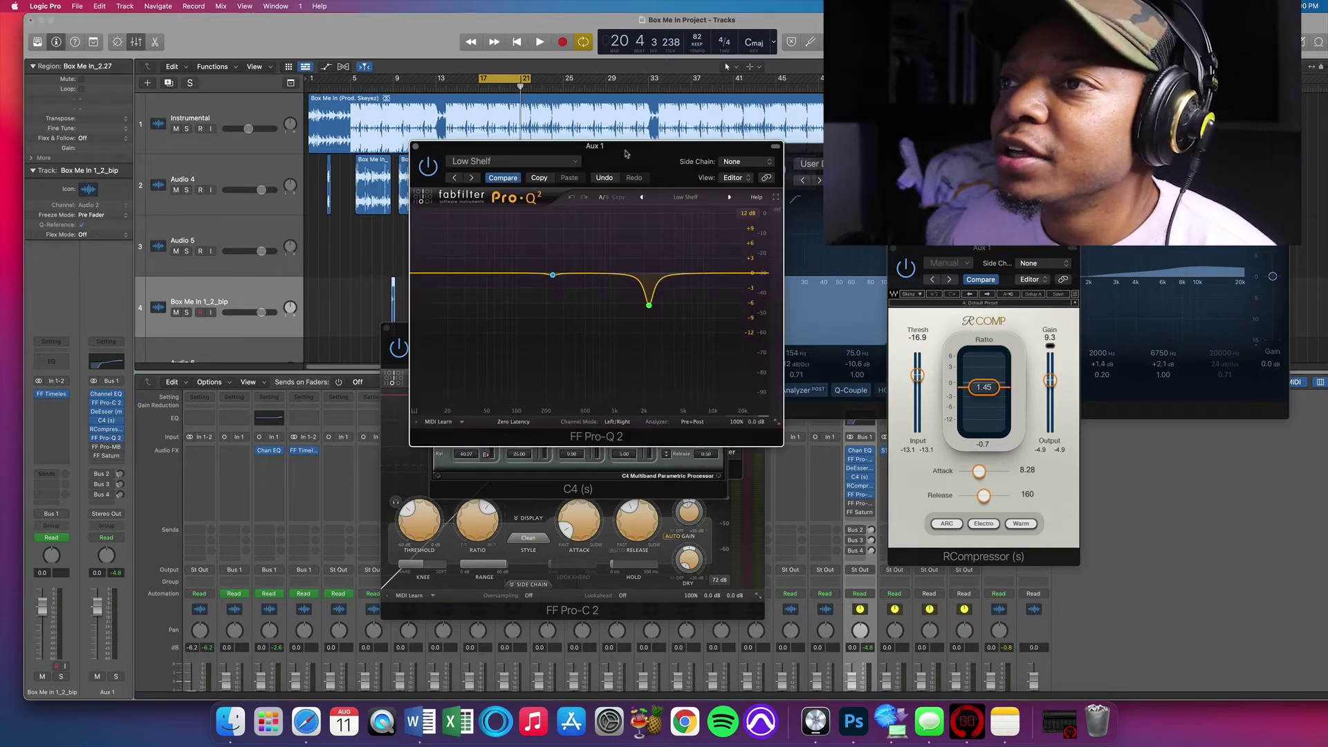
pyautogui.moveTo(626, 153); pyautogui.dragTo(792, 119)
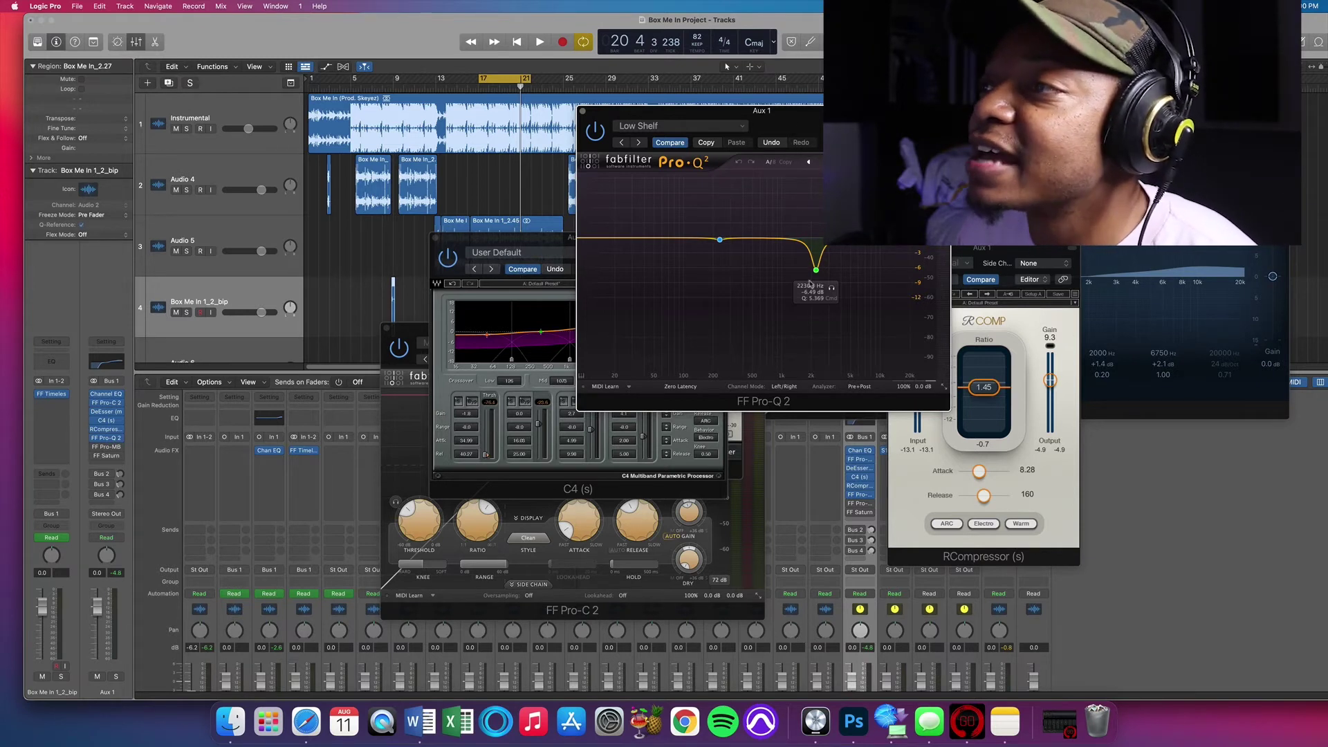
# Boost the narrow Pro-Q 2 bell to about 2.7 kHz, then return it to a cut of about 6 dB near 2.3 kHz
pyautogui.moveTo(816, 270); pyautogui.dragTo(822, 180)
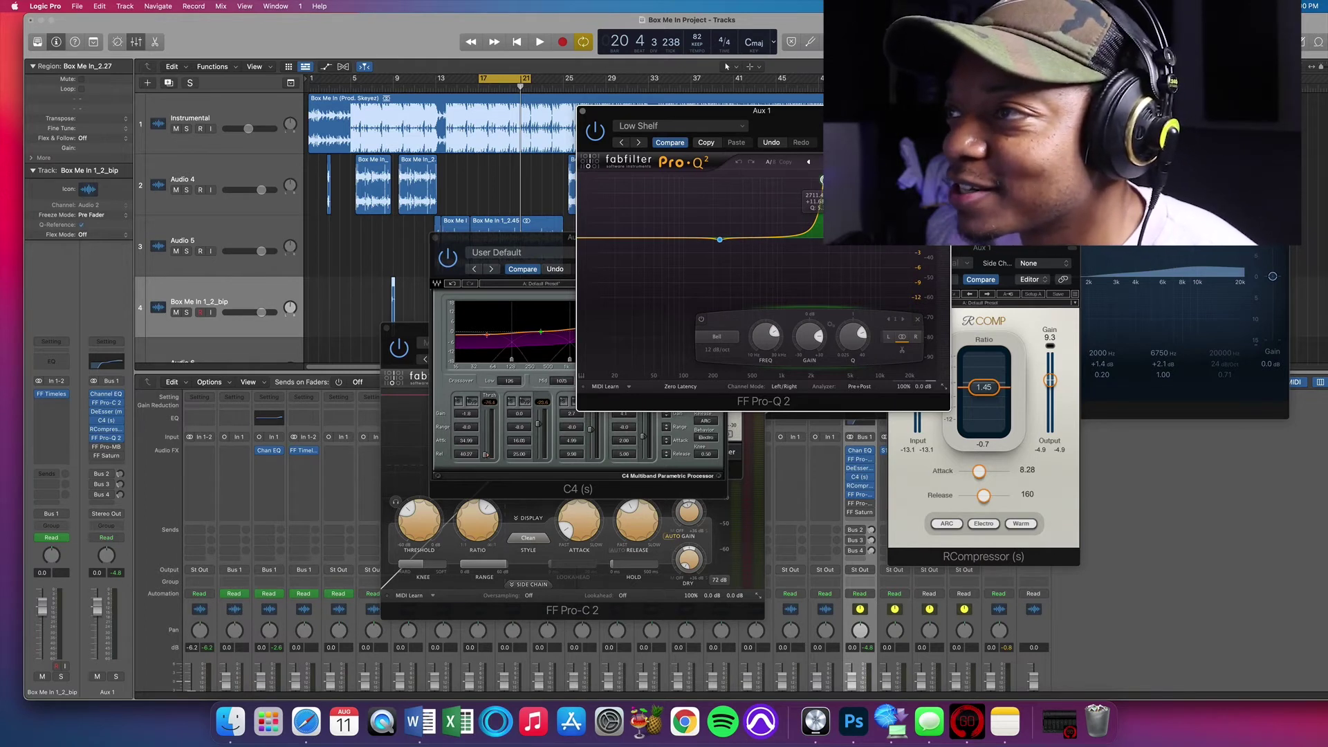
pyautogui.moveTo(823, 180); pyautogui.dragTo(818, 269)
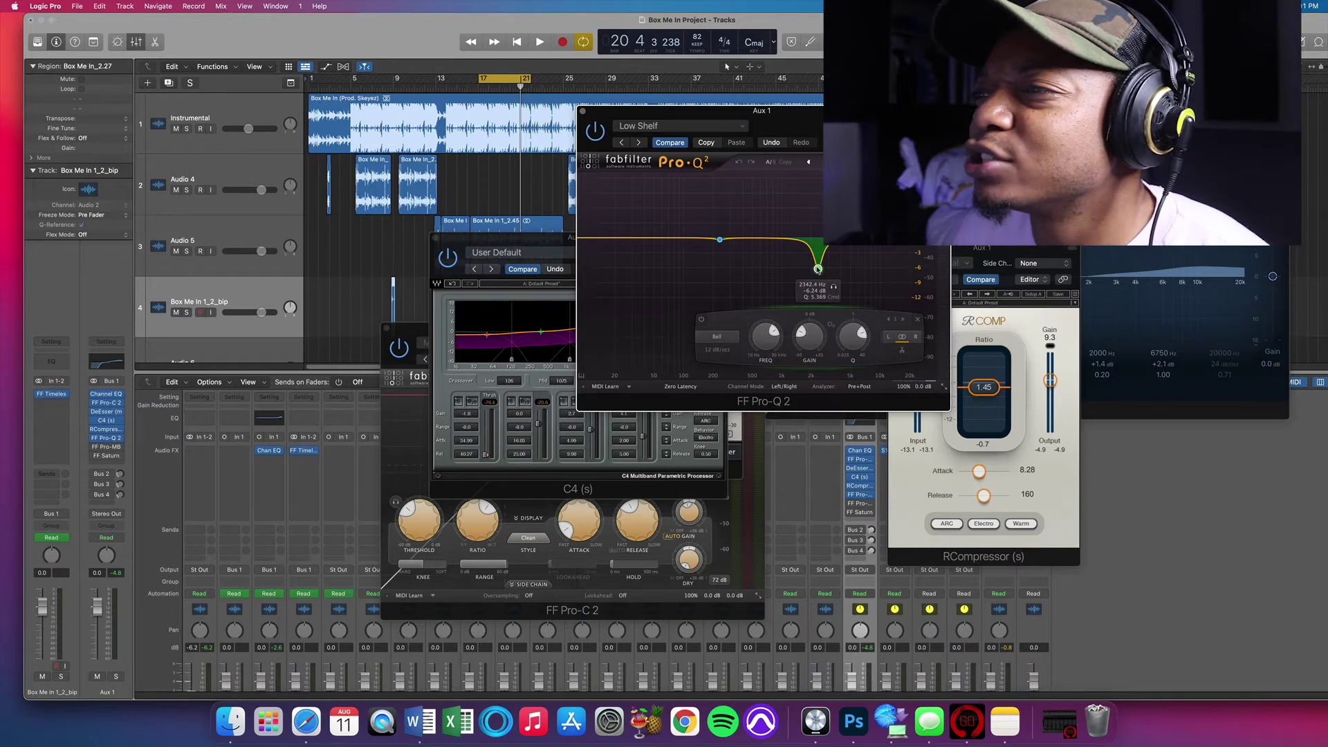
pyautogui.press('space')
pyautogui.moveTo(818, 269)
pyautogui.mouseDown()
pyautogui.moveTo(821, 188)
pyautogui.moveTo(818, 271)
pyautogui.mouseUp()
pyautogui.press('space')
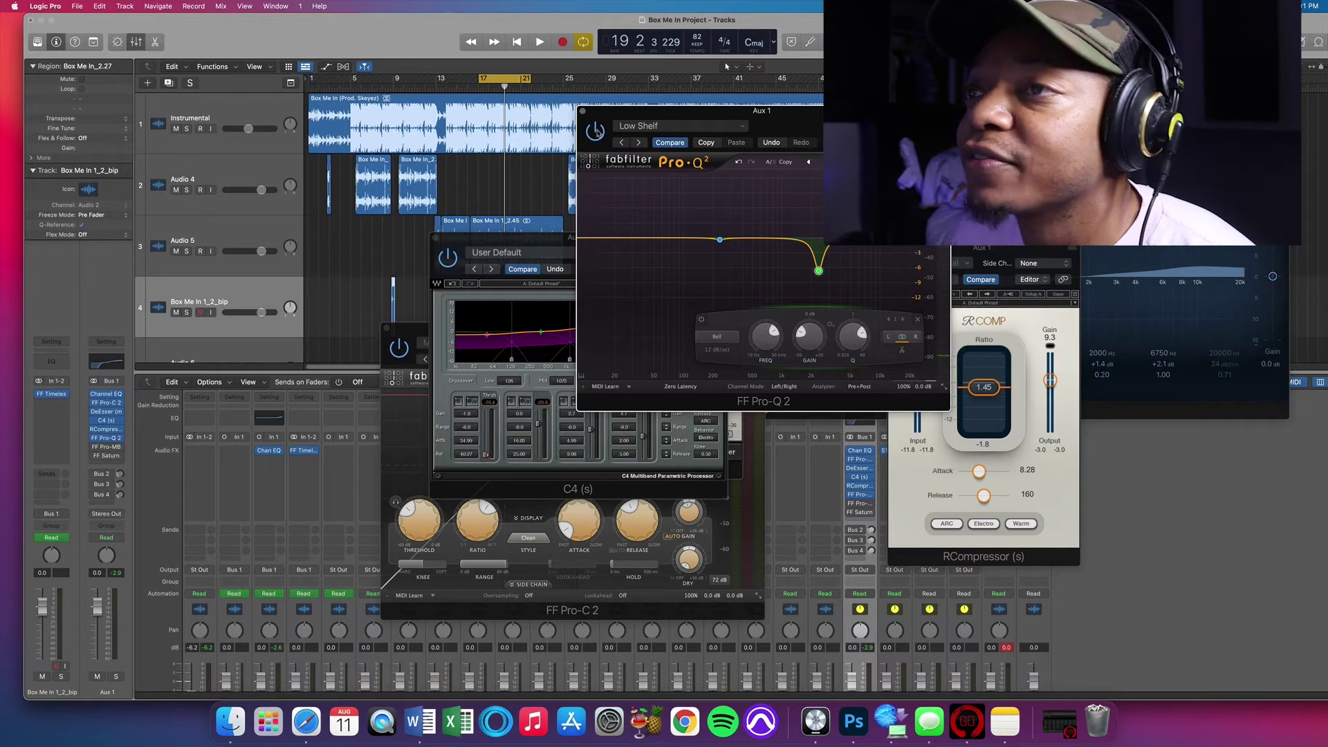
# Play the loop while bypassing and re-enabling Pro-Q 2 to compare the vocal with and without the cut
pyautogui.press('space')
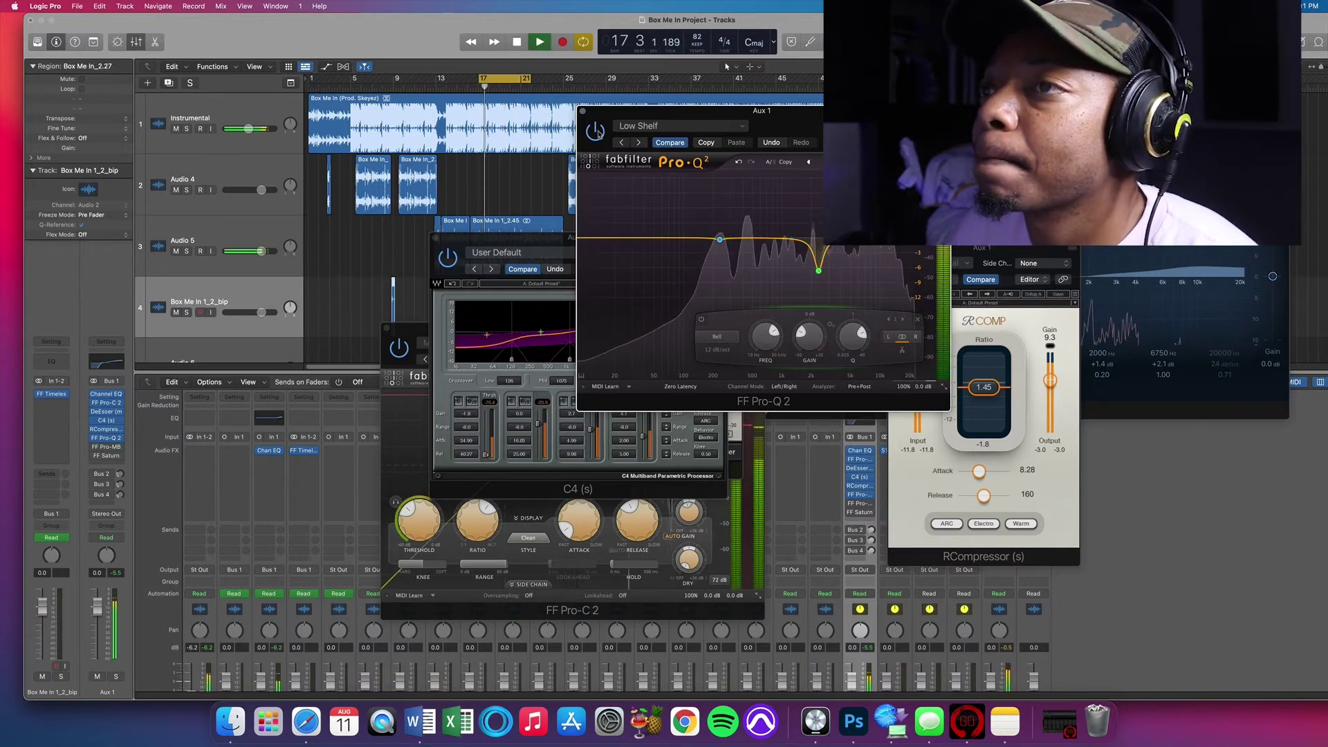
pyautogui.click(597, 132)
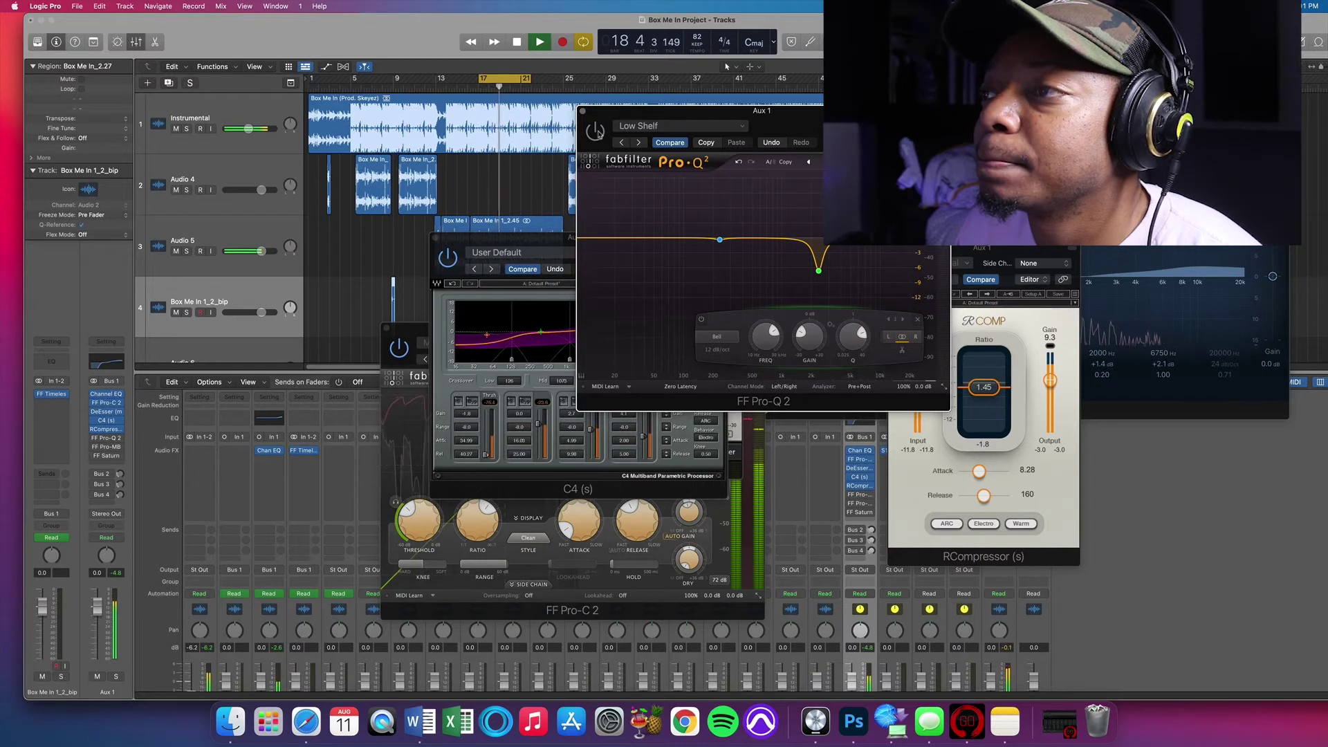
pyautogui.click(598, 132)
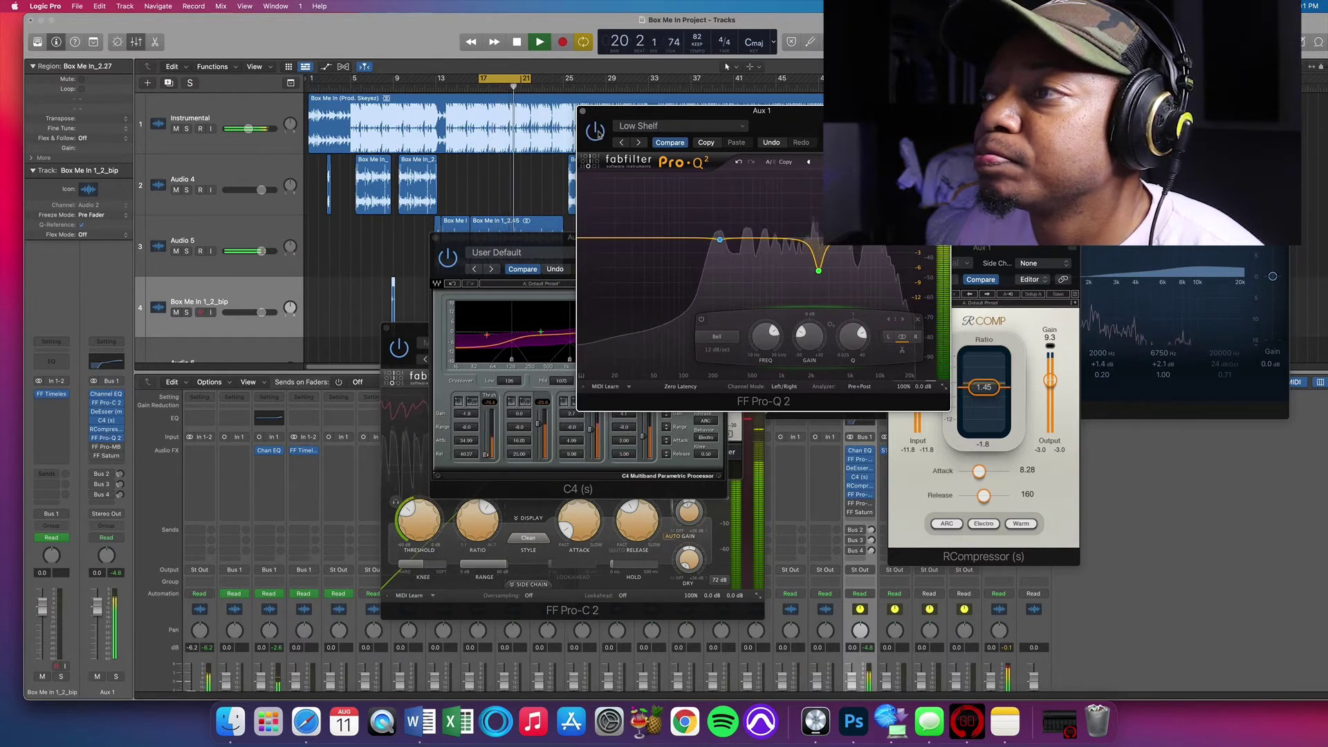
pyautogui.click(598, 133)
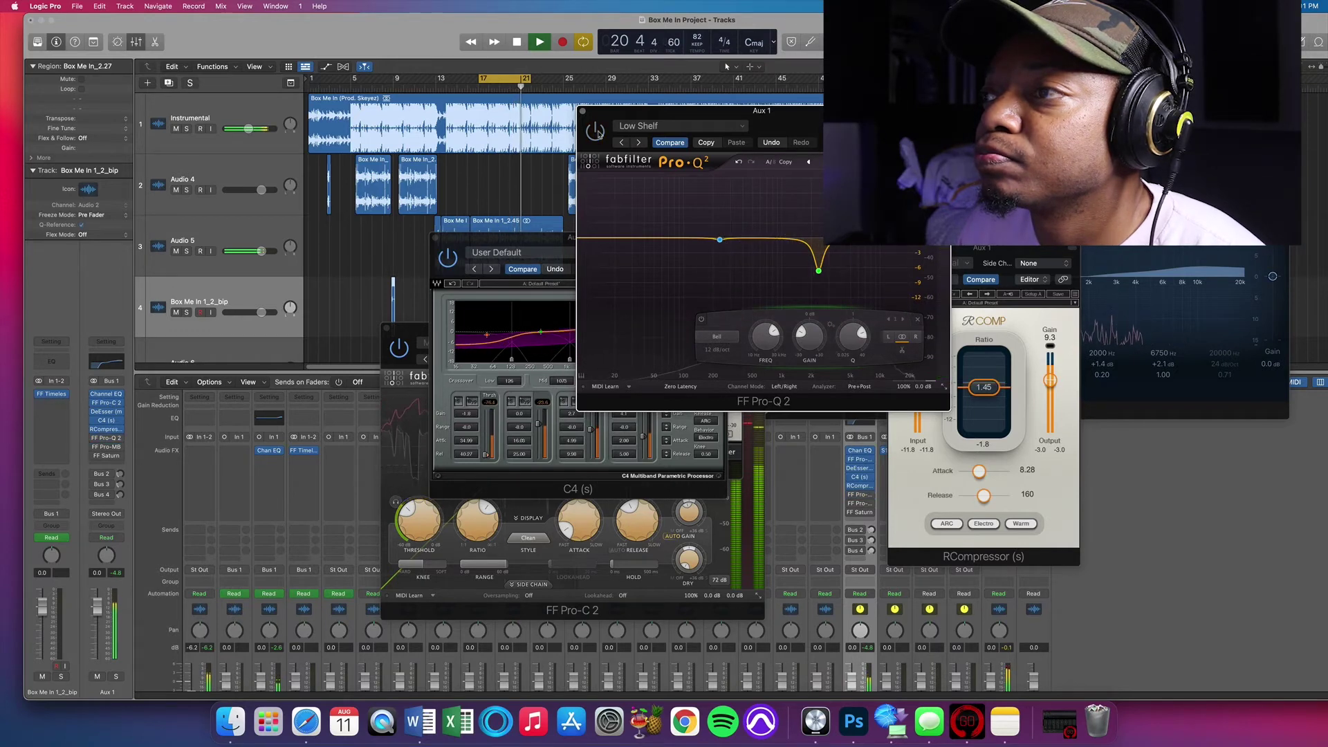
pyautogui.click(599, 132)
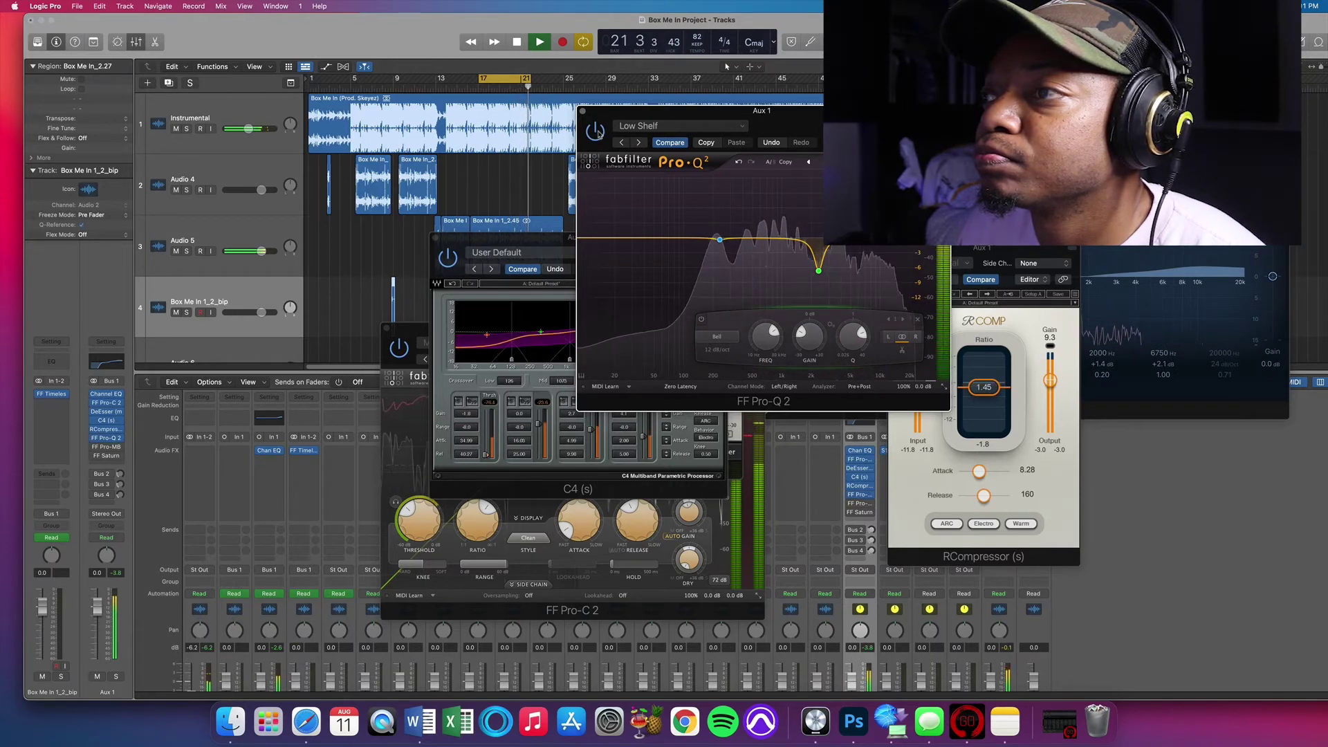
pyautogui.press('space')
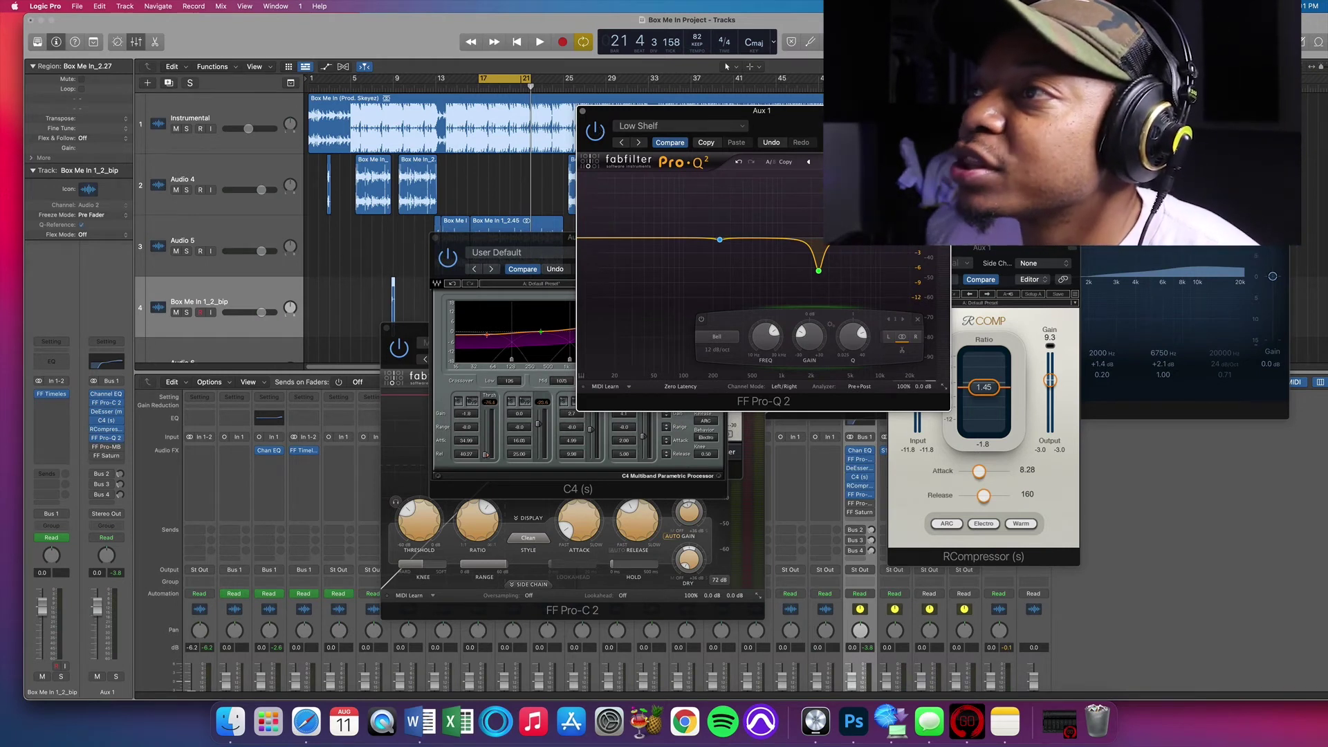
# Set Pro-Q 2 aside, then enable the FabFilter Pro-MB insert on the Bus 1 aux and open its window
pyautogui.moveTo(812, 119); pyautogui.dragTo(999, 102)
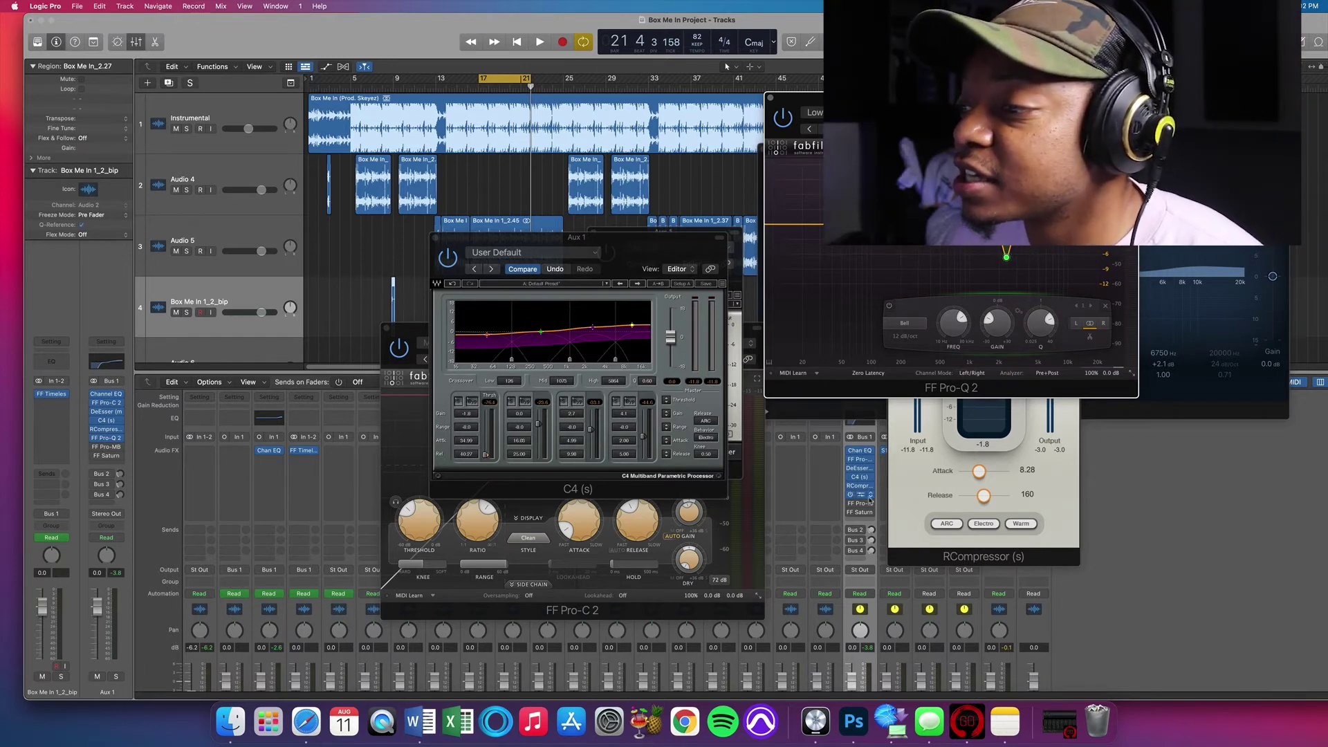
pyautogui.click(858, 507)
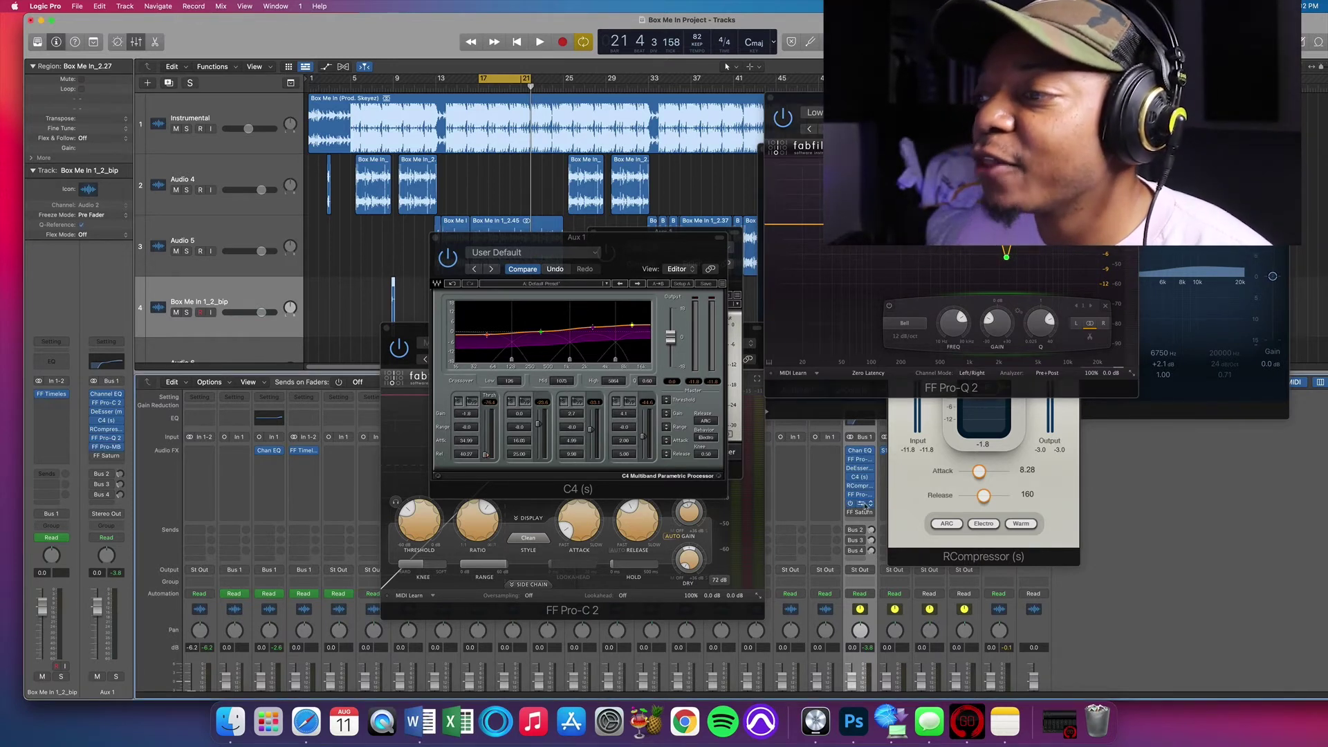
pyautogui.click(862, 505)
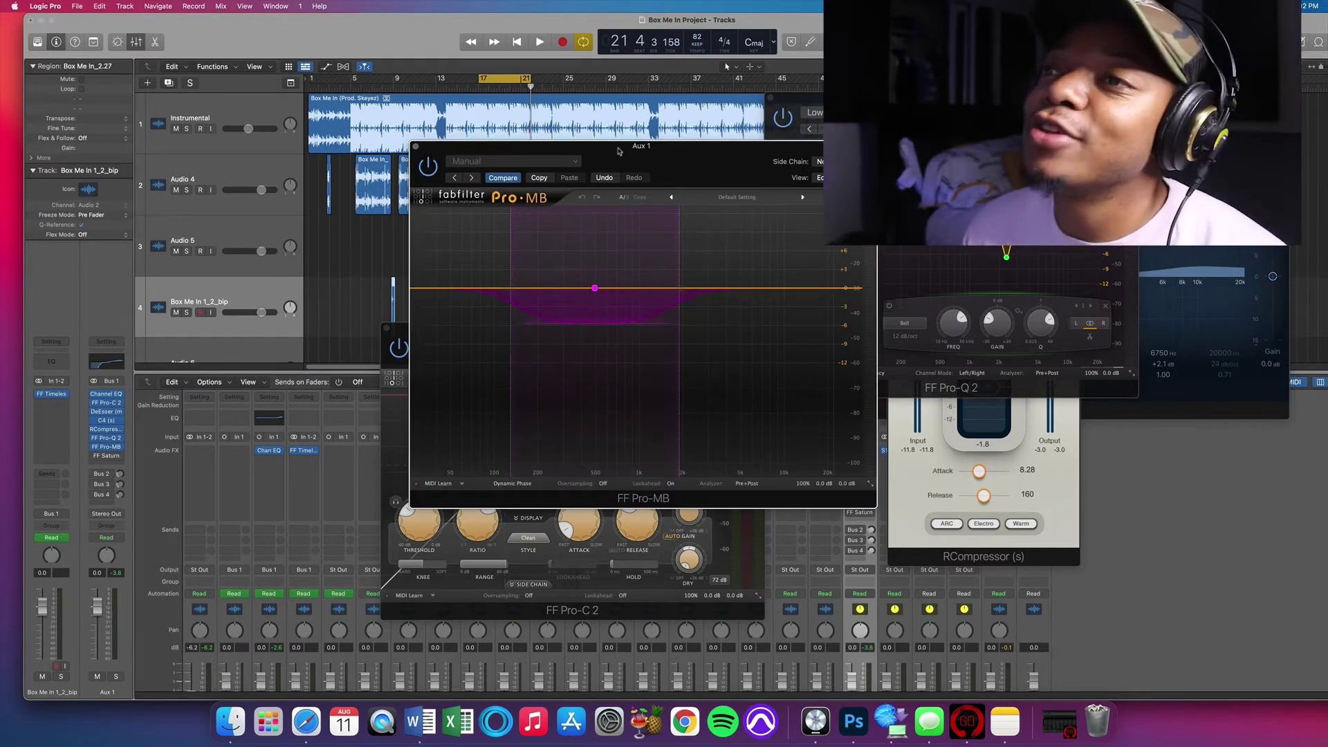
pyautogui.moveTo(623, 154); pyautogui.dragTo(627, 155)
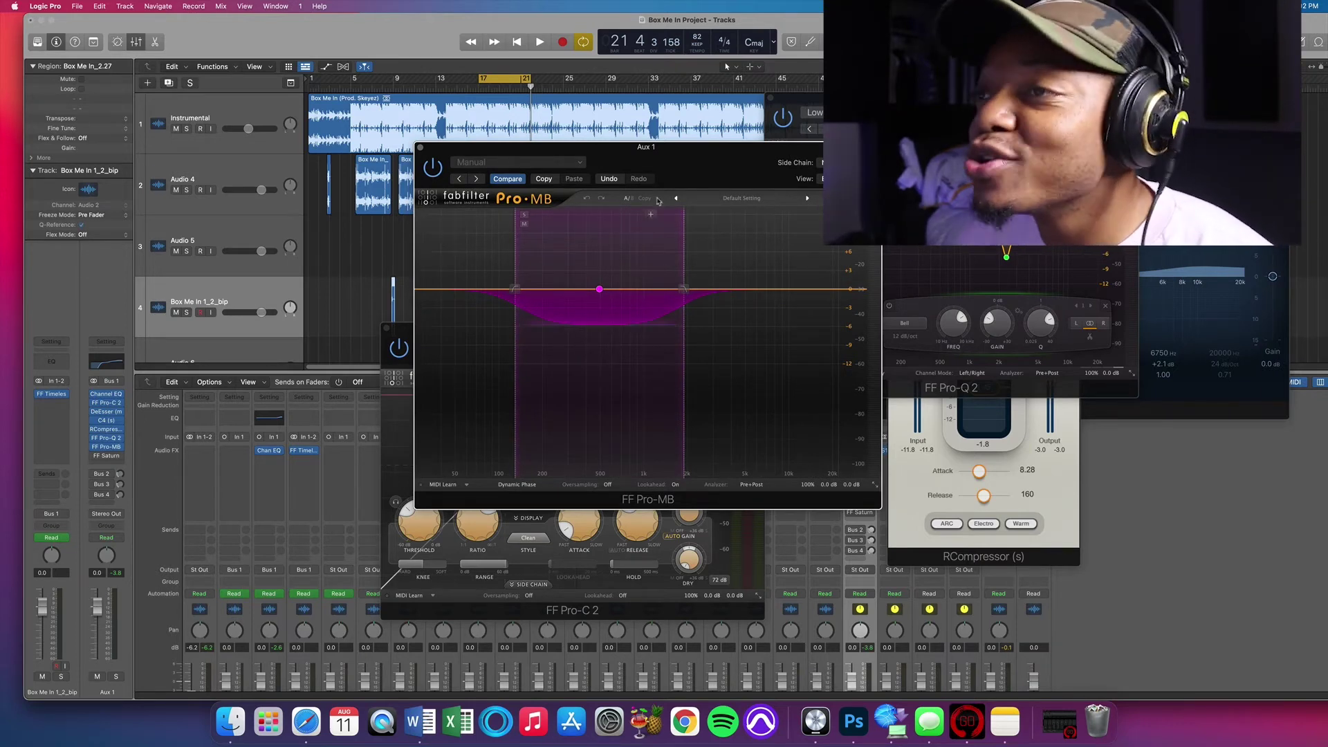
pyautogui.moveTo(689, 161); pyautogui.dragTo(782, 185)
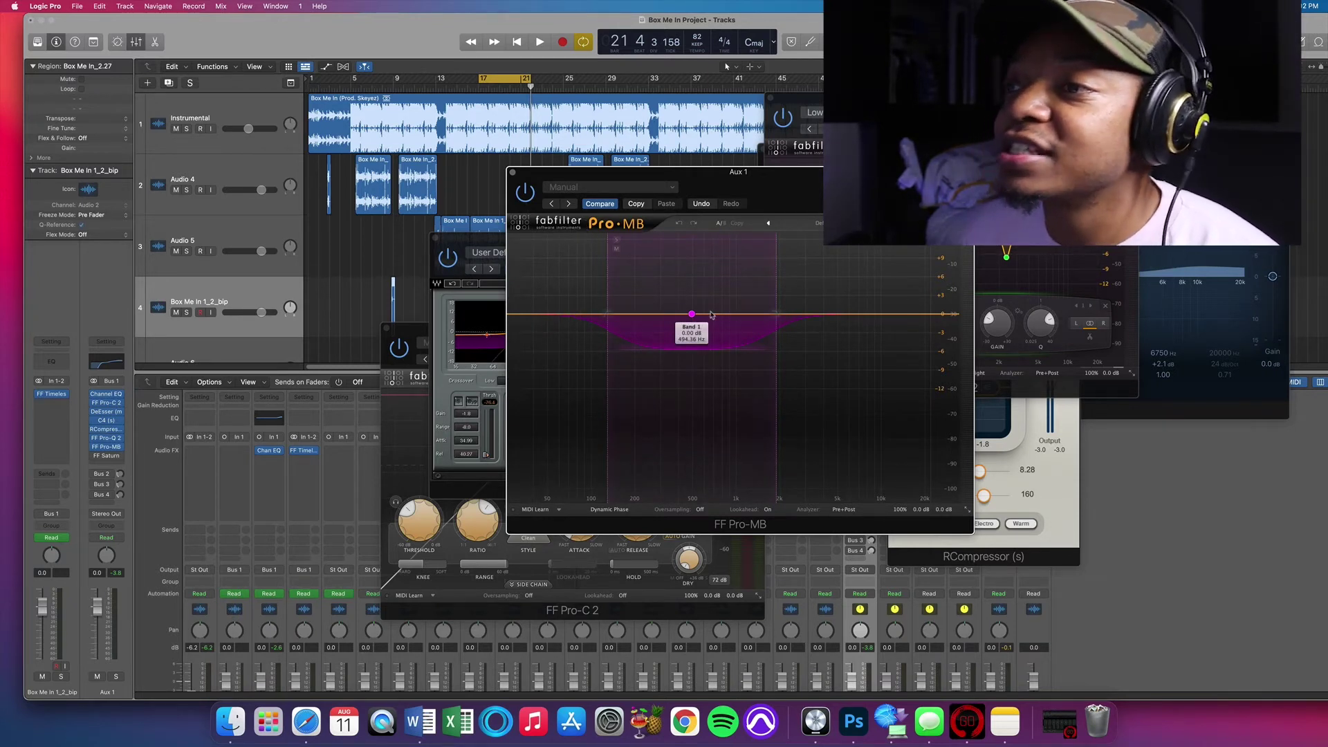
# Examine Pro-MB's Band 1 range and crossovers, and open the band's controls to check its threshold
pyautogui.moveTo(775, 314)
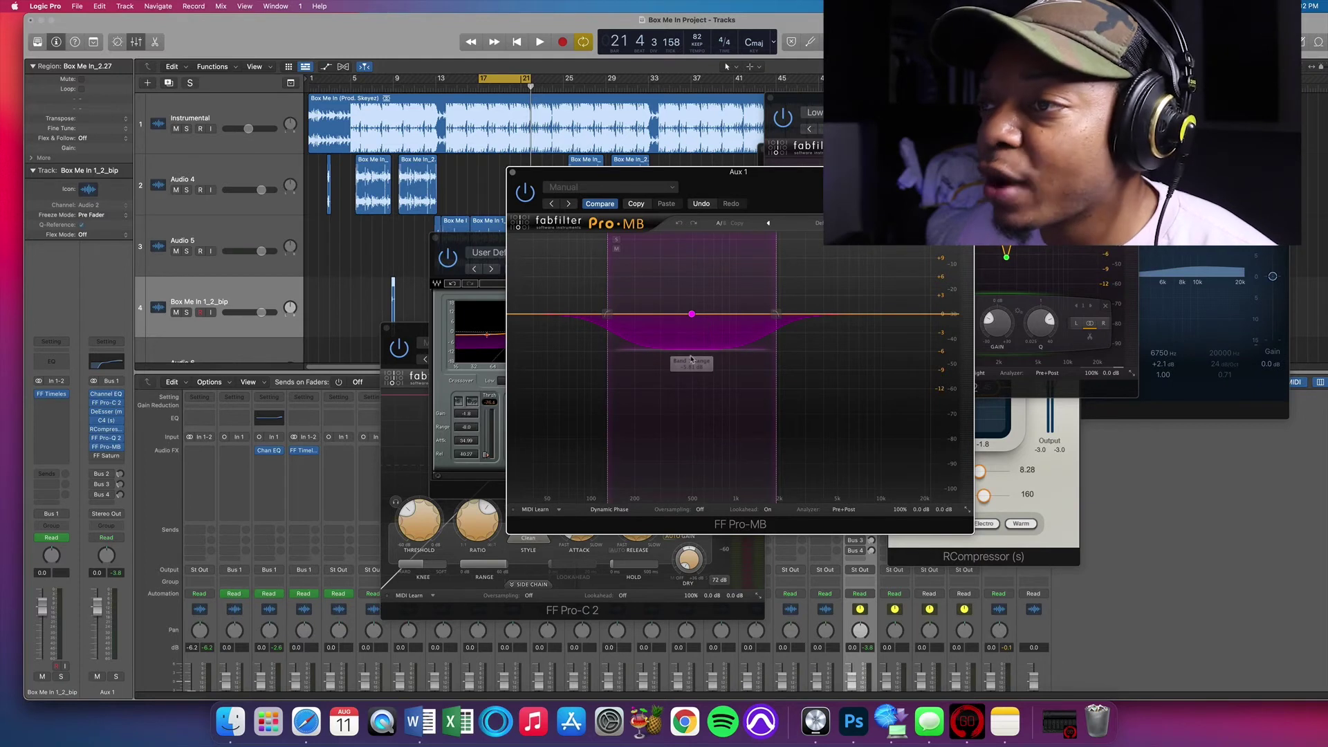
pyautogui.moveTo(693, 318)
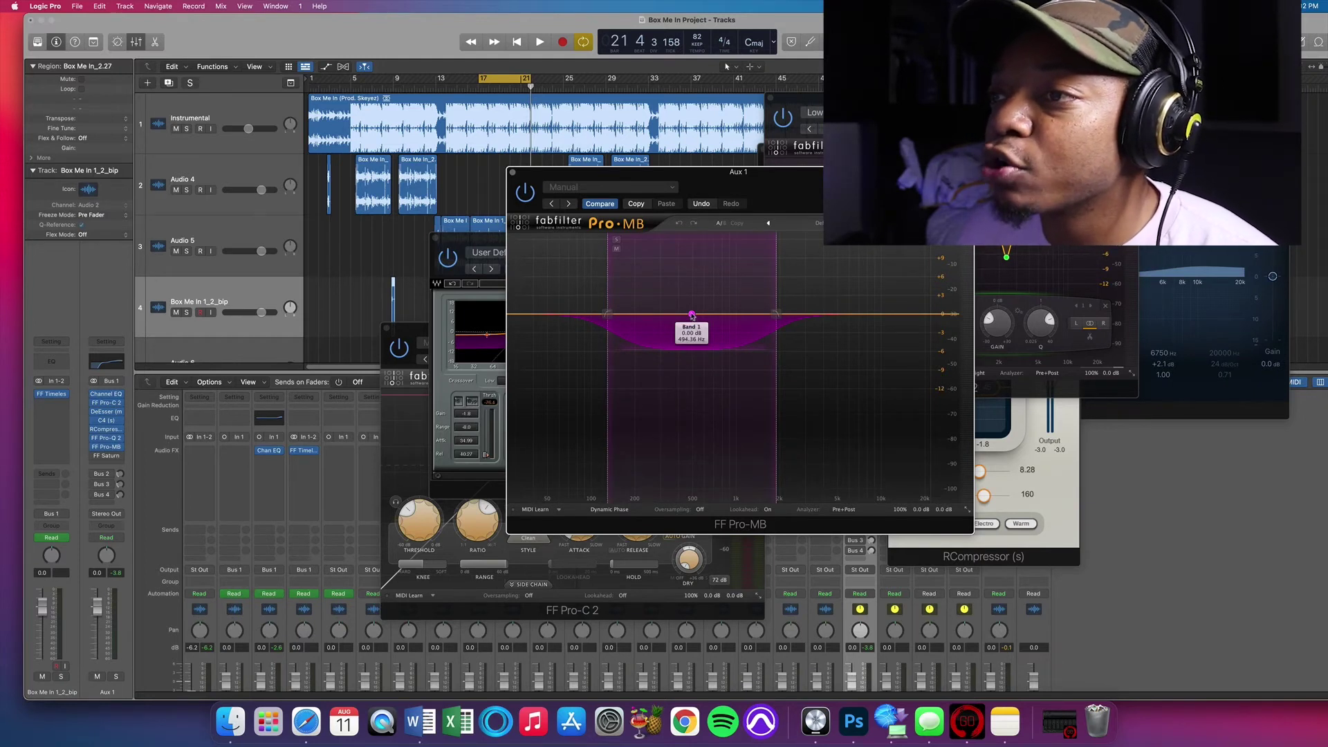
pyautogui.click(691, 316)
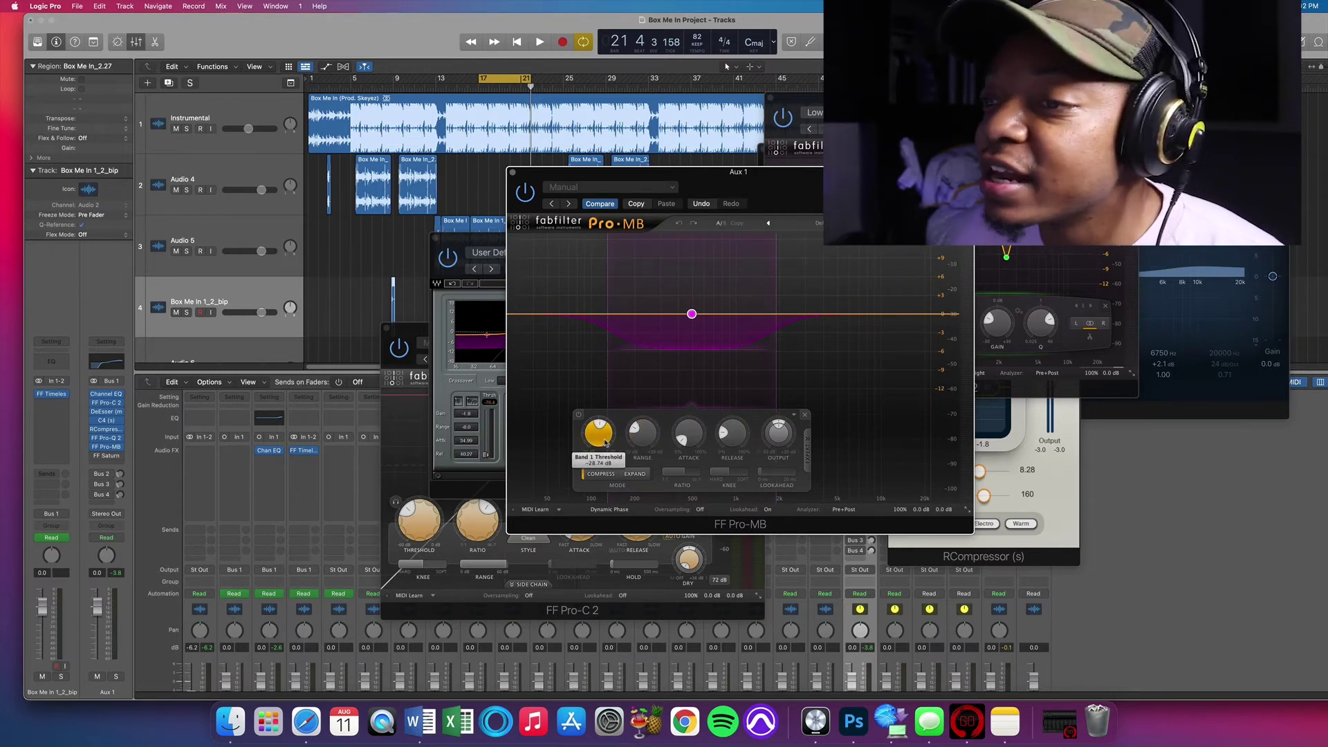
pyautogui.moveTo(605, 441)
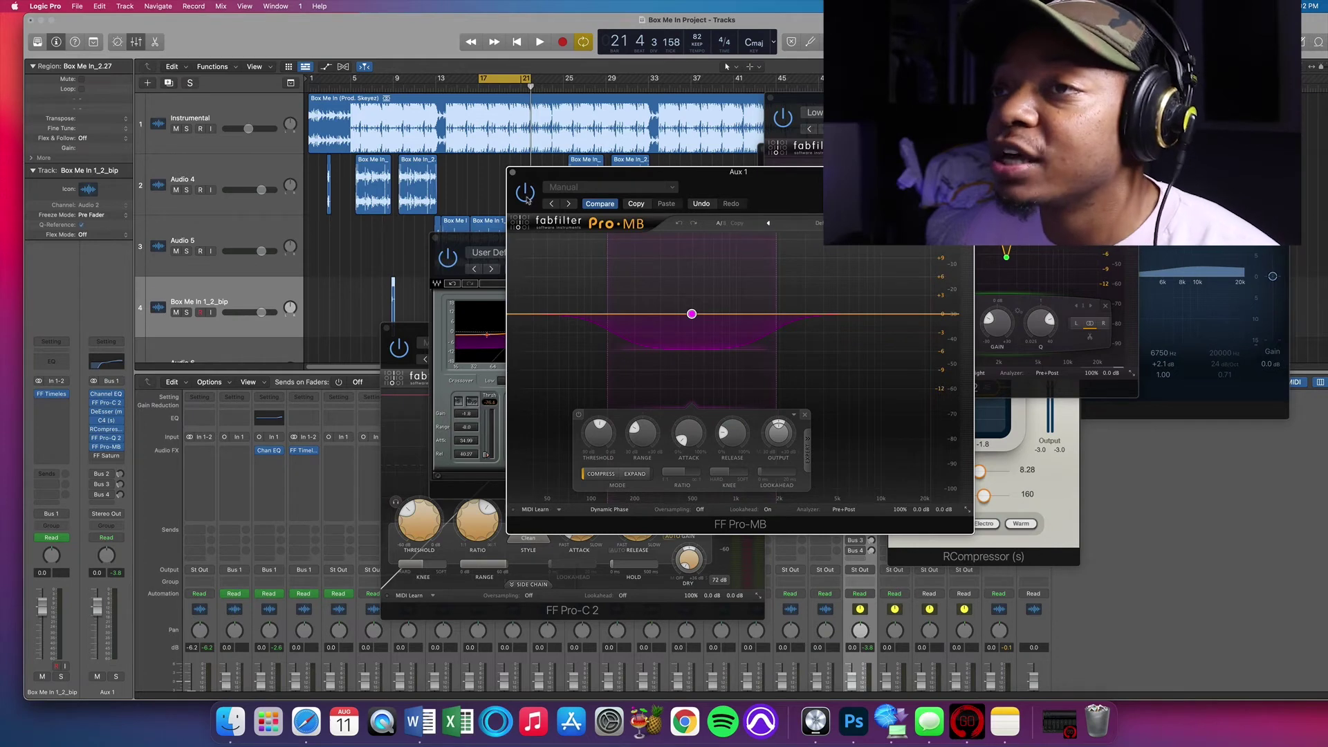
# Play the loop through Pro-MB with its window moved aside, and raise RCompressor's gain to 10.5
pyautogui.press('space')
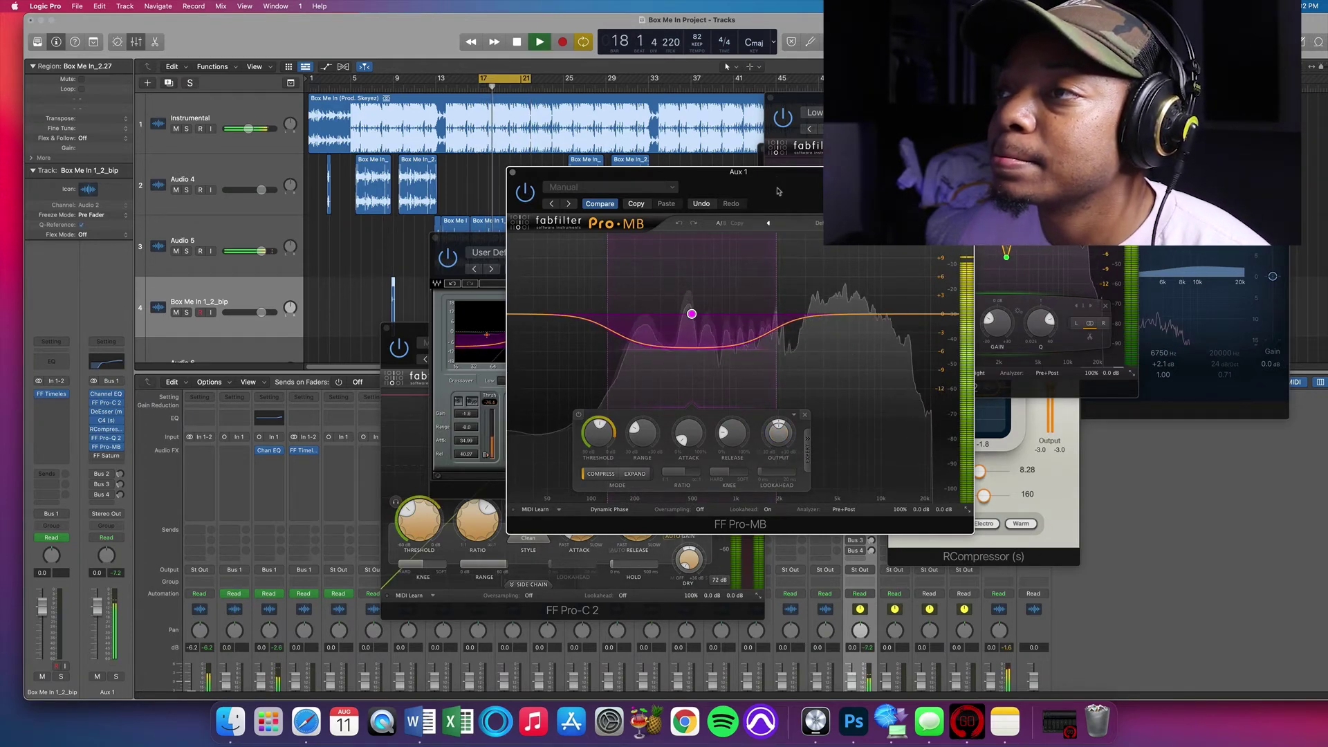
pyautogui.moveTo(778, 191); pyautogui.dragTo(531, 242)
pyautogui.click(1058, 425)
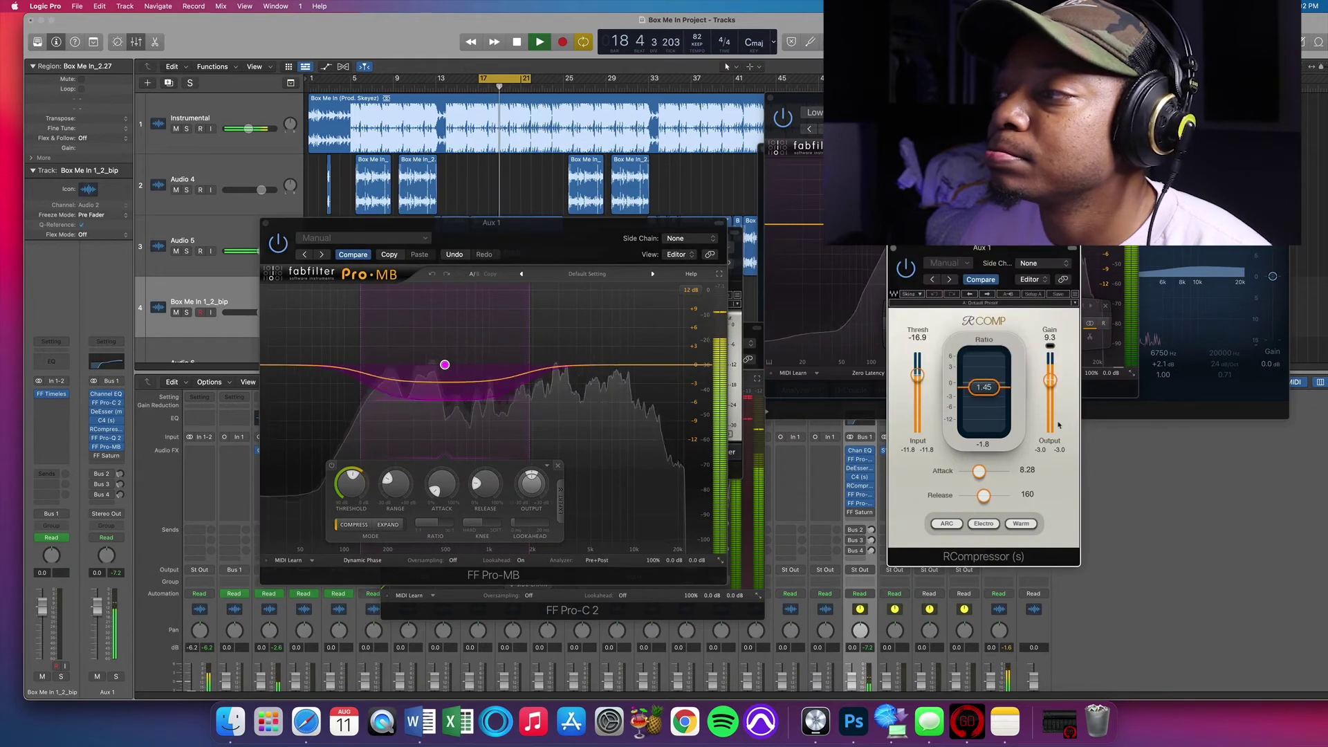
pyautogui.moveTo(1050, 379); pyautogui.dragTo(1050, 379)
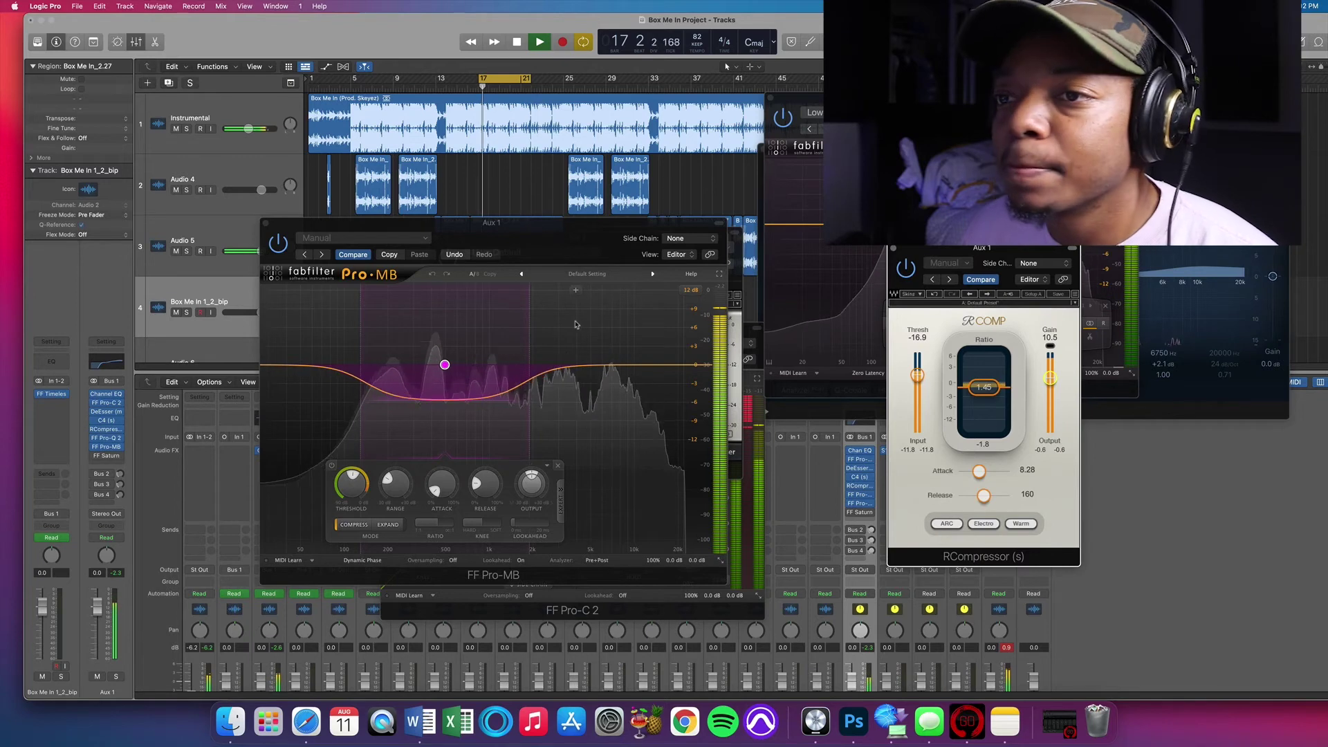
# Play the loop while bypassing and re-enabling Pro-MB to compare the vocal with and without it
pyautogui.press('space')
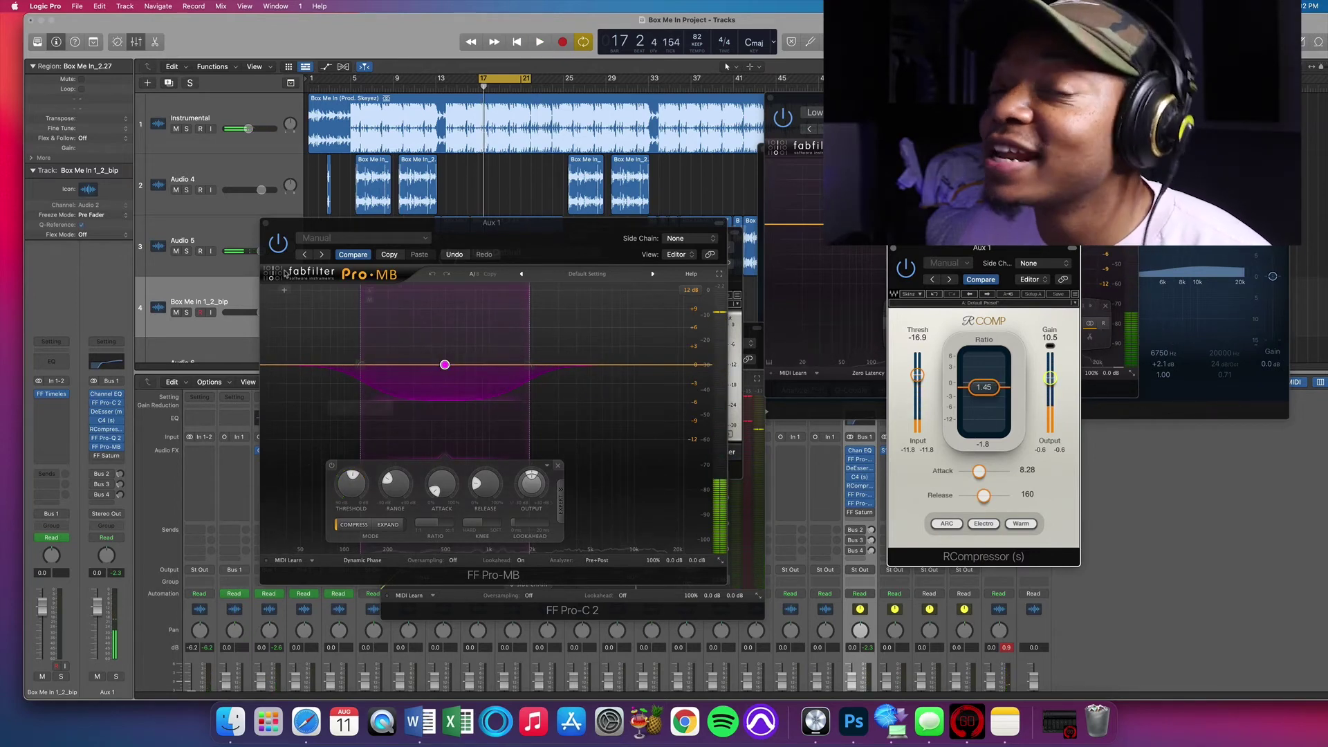
pyautogui.press('space')
pyautogui.click(279, 244)
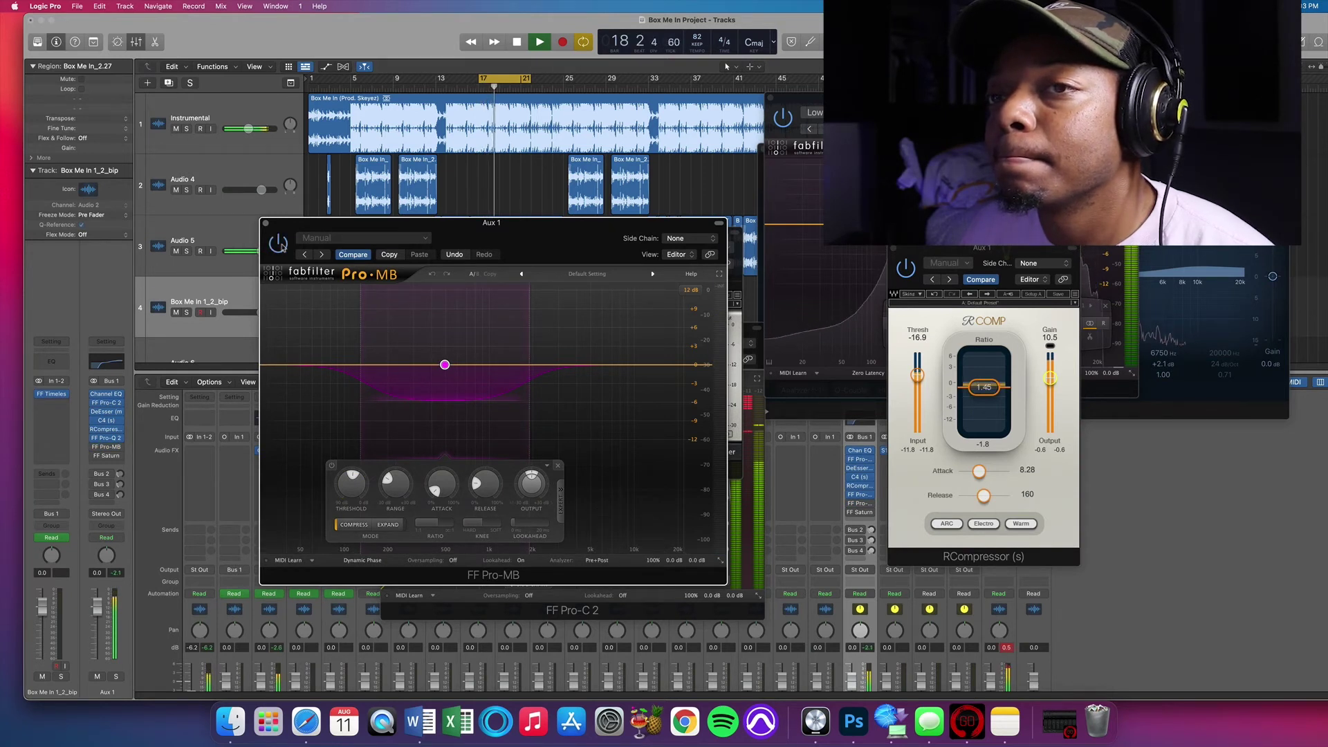
pyautogui.click(280, 245)
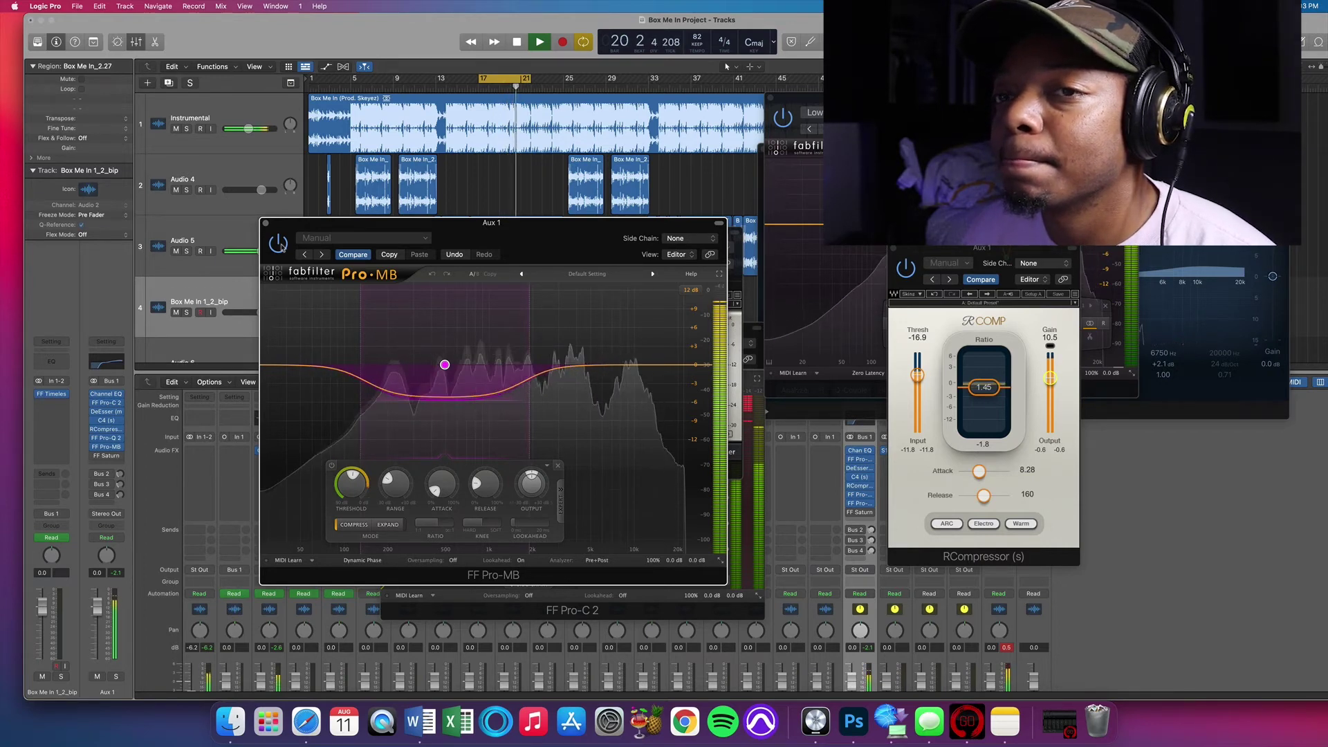
pyautogui.press('space')
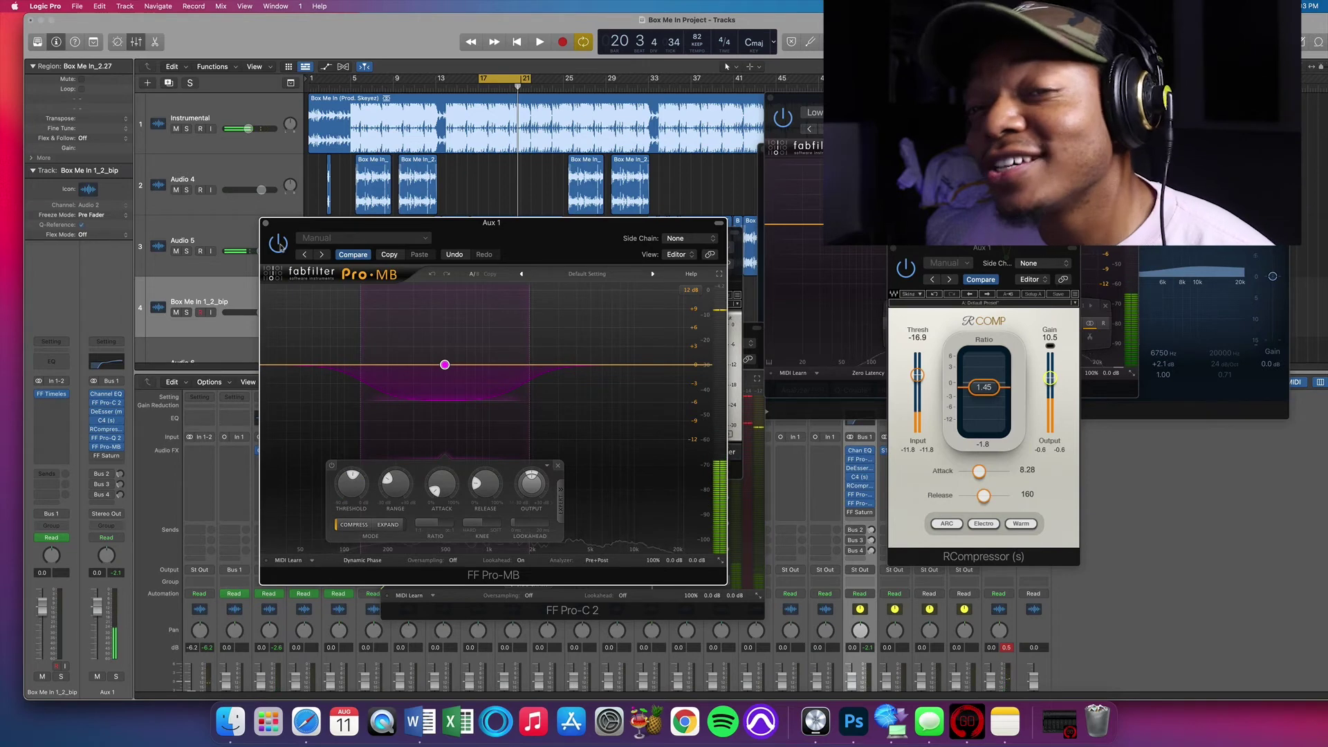
# Set Pro-MB aside, then enable the FabFilter Saturn insert on the Bus 1 aux and open its window
pyautogui.moveTo(345, 226); pyautogui.dragTo(431, 236)
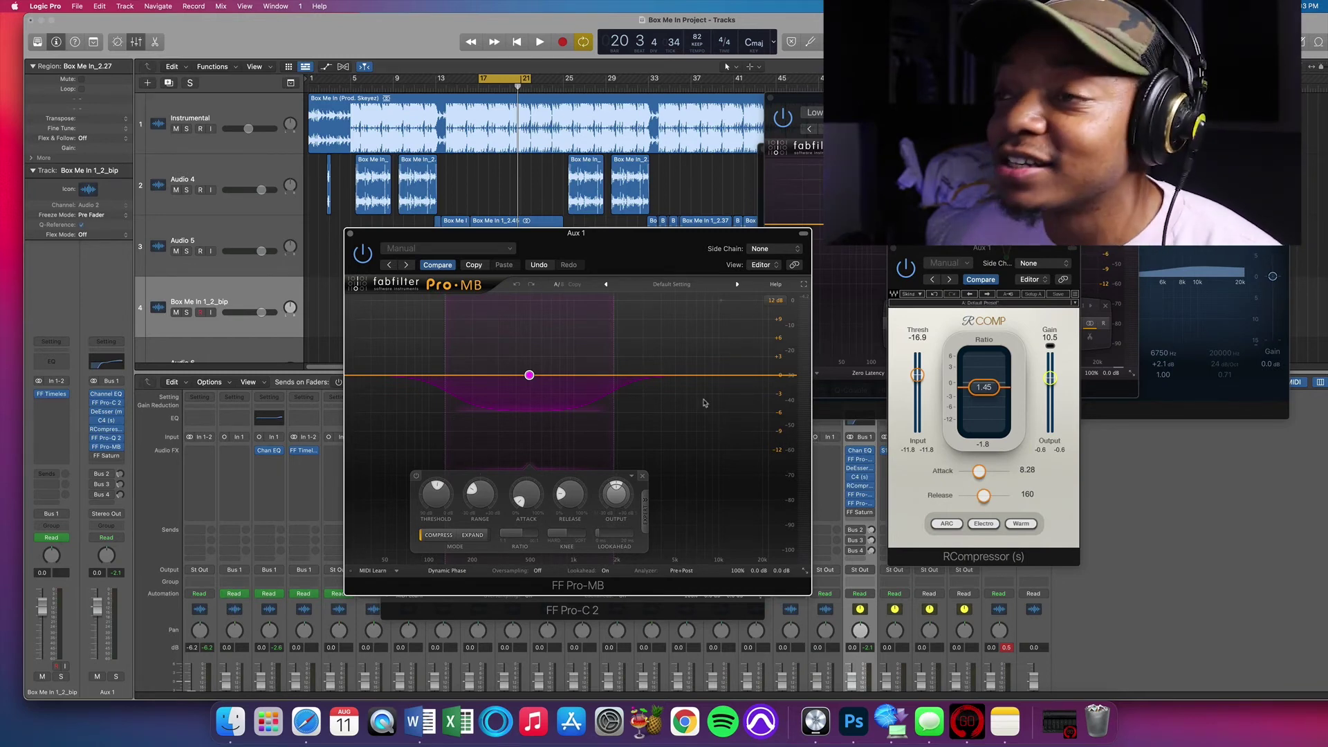
pyautogui.moveTo(674, 252); pyautogui.dragTo(285, 154)
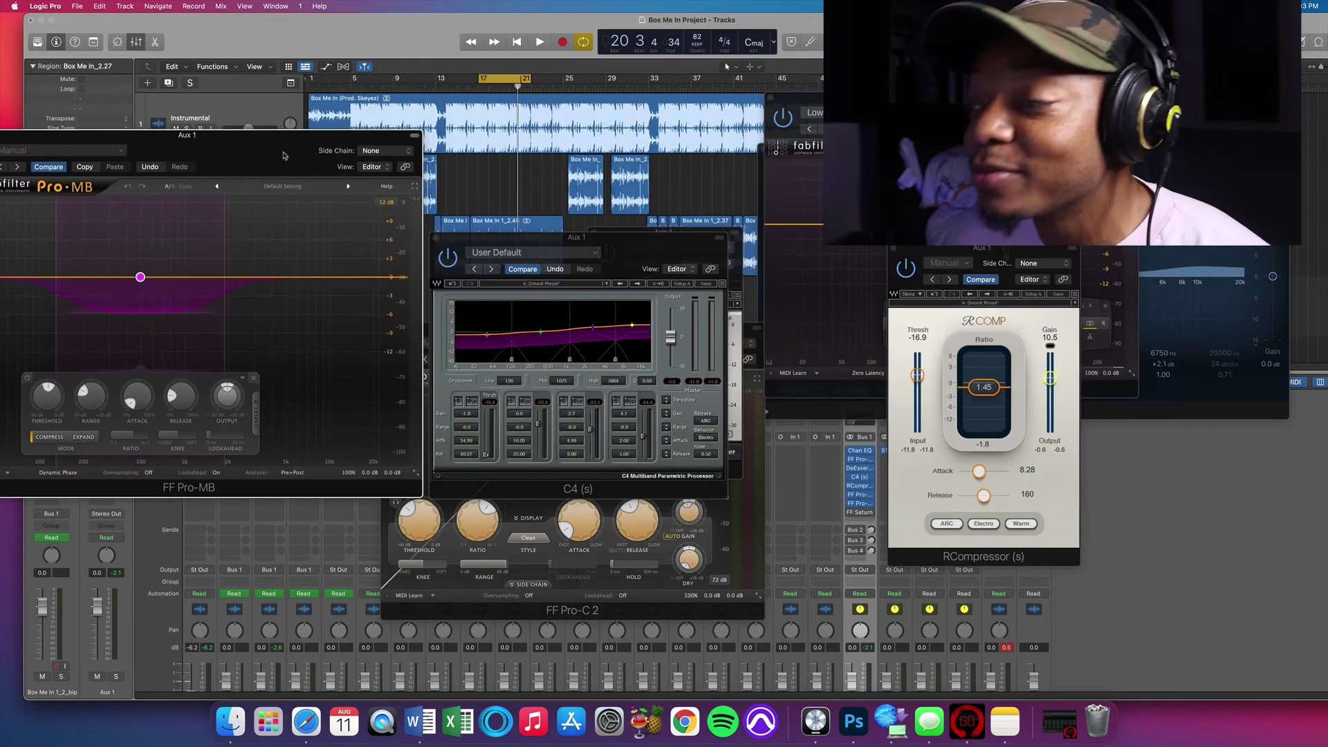
pyautogui.click(859, 514)
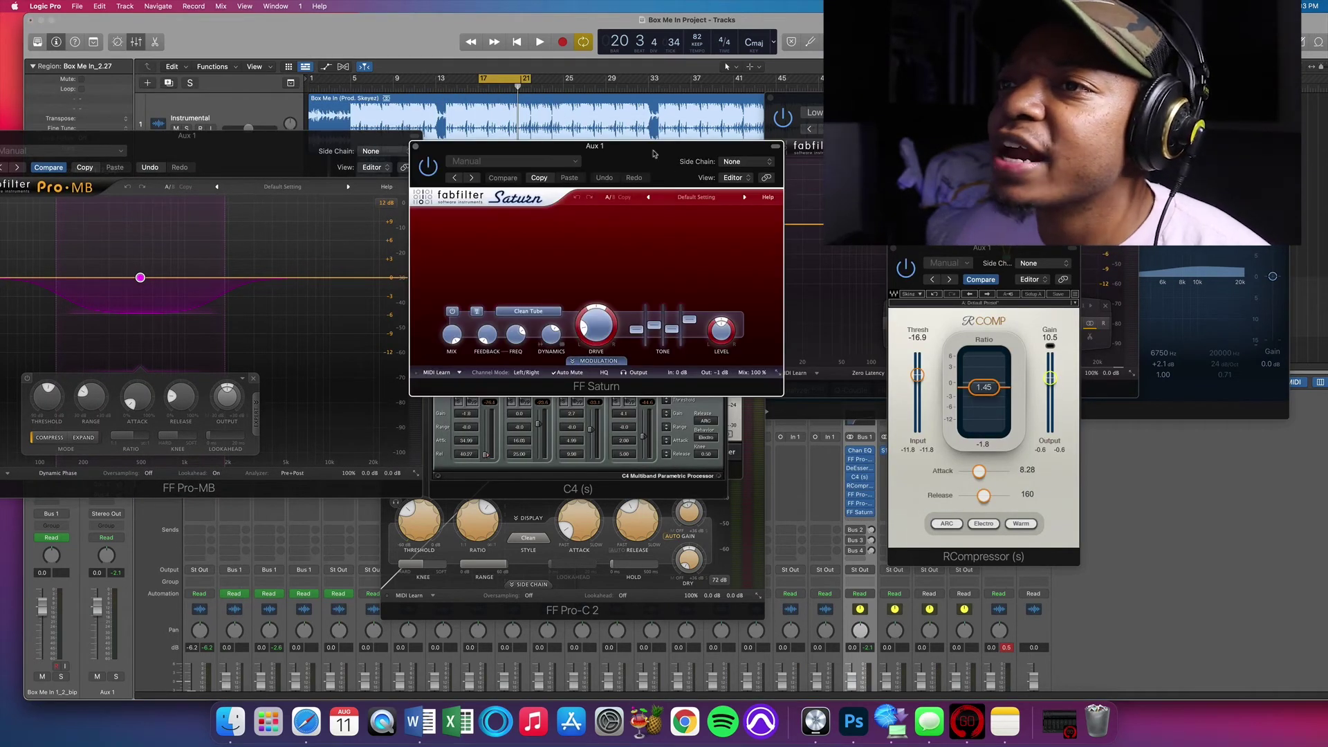
pyautogui.moveTo(648, 159); pyautogui.dragTo(758, 197)
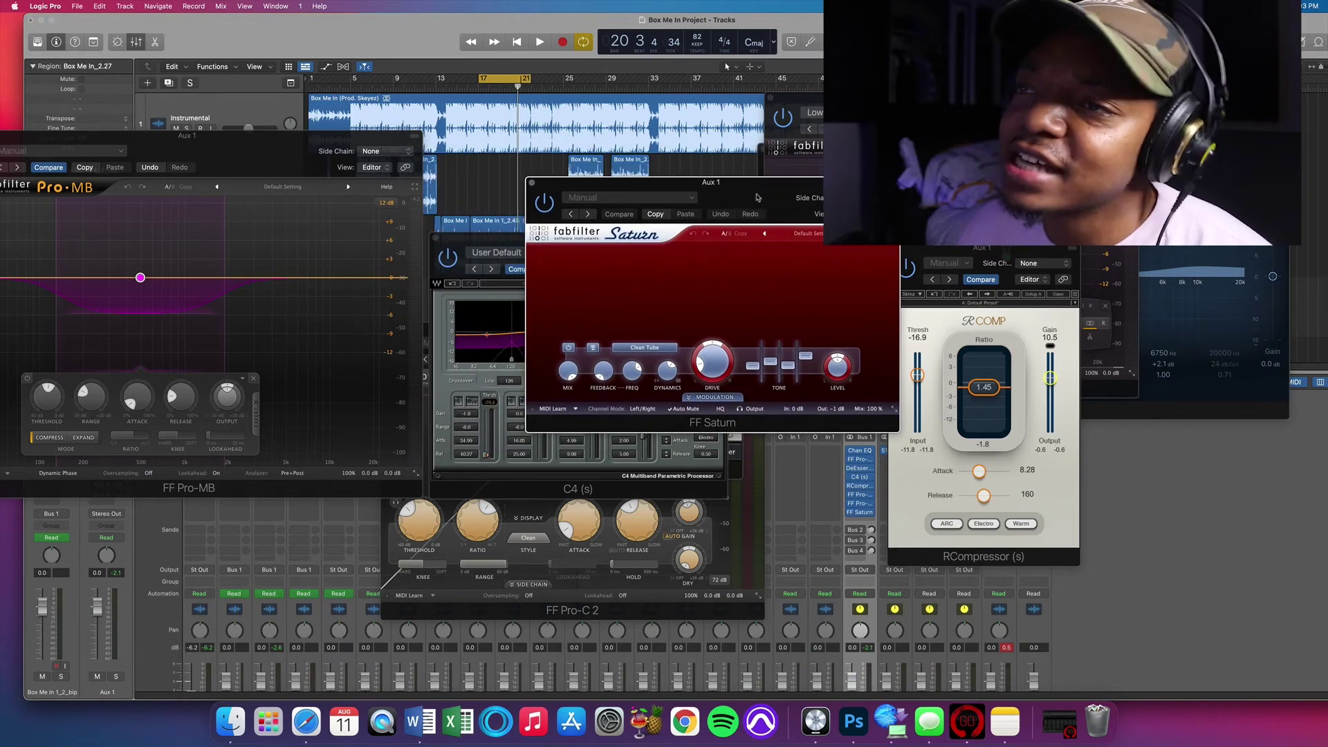
# Play the loop through Saturn to hear its saturation on the vocal, and stop playback
pyautogui.press('space')
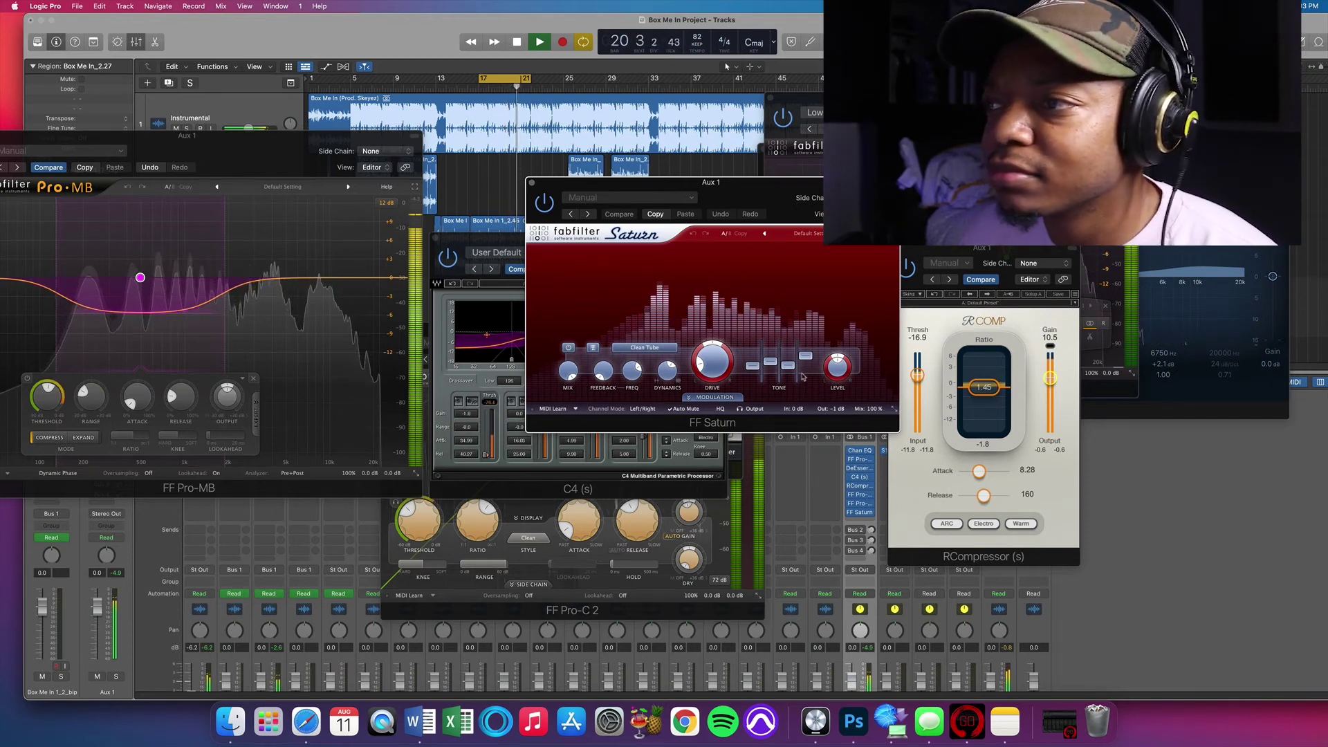
pyautogui.press('space')
pyautogui.moveTo(806, 357)
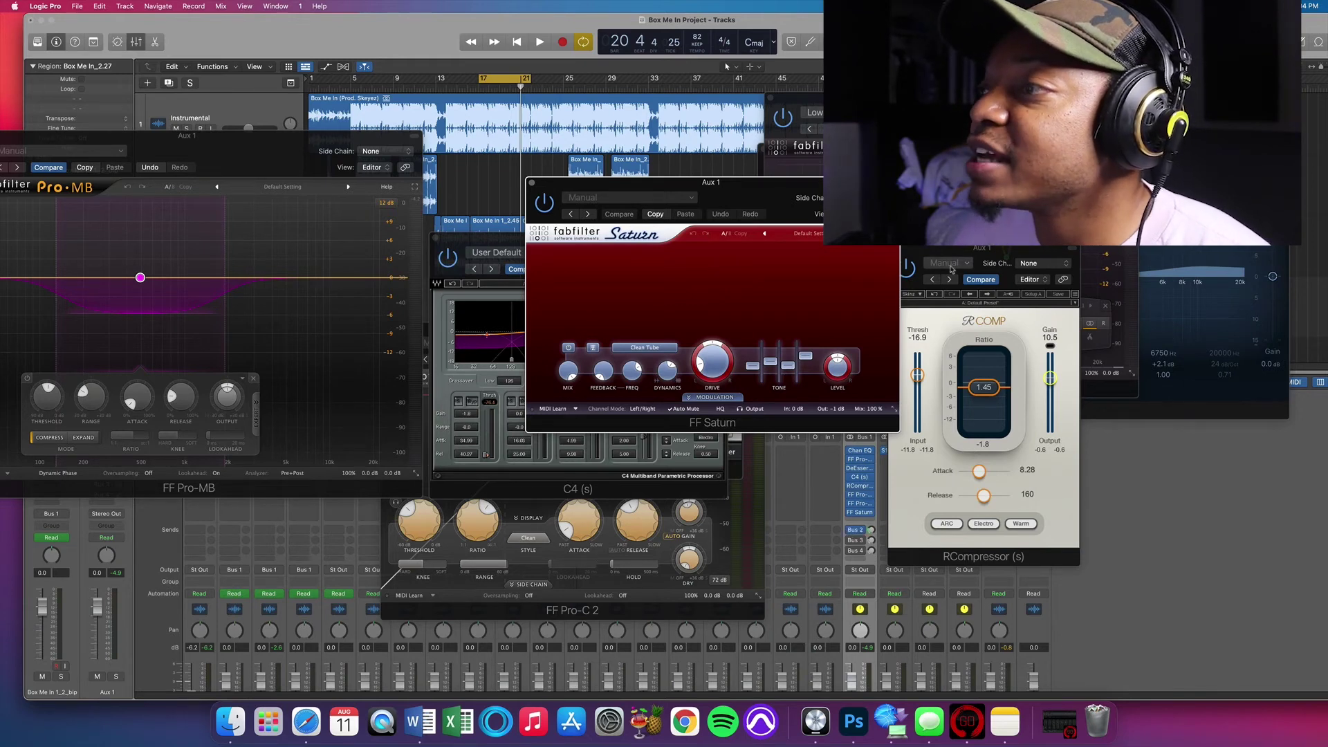
# Move RCompressor away from the mixer's aux channels and open the S1 Imager on the Bus 2 aux
pyautogui.moveTo(952, 272); pyautogui.dragTo(1150, 384)
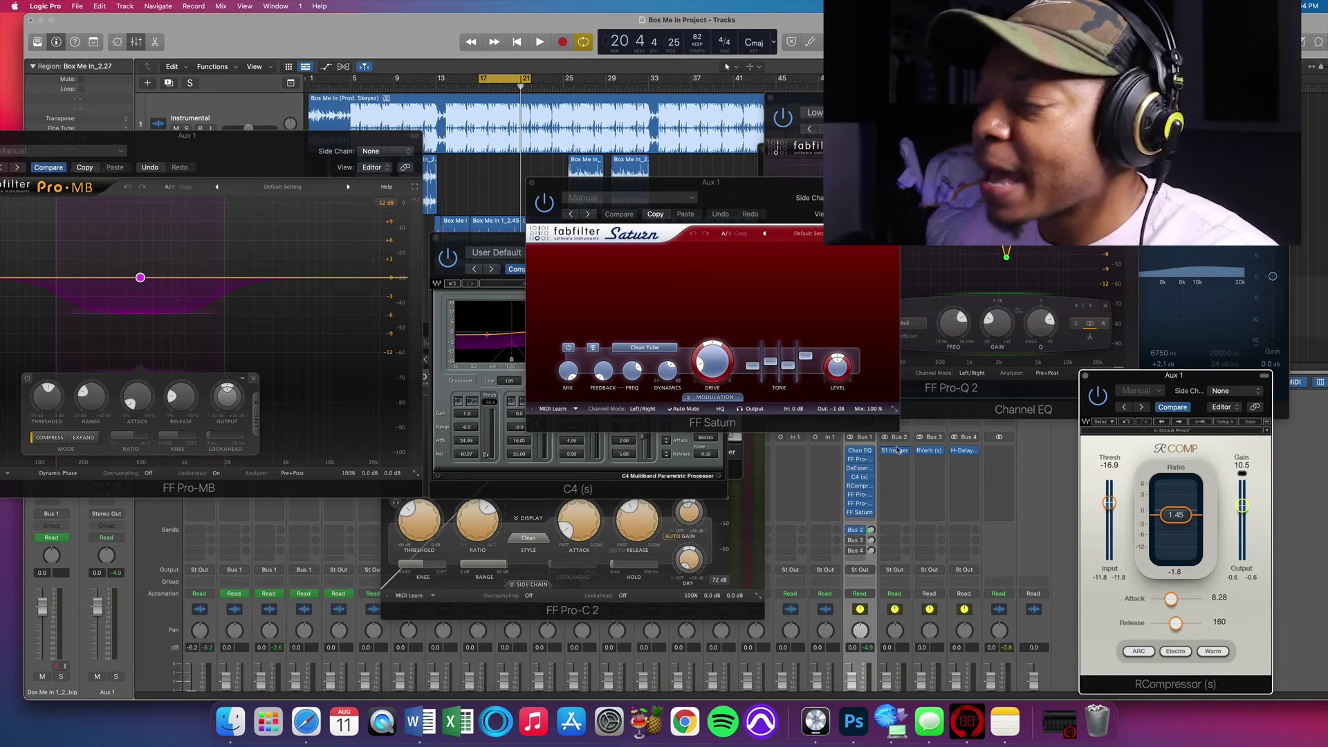
pyautogui.click(897, 453)
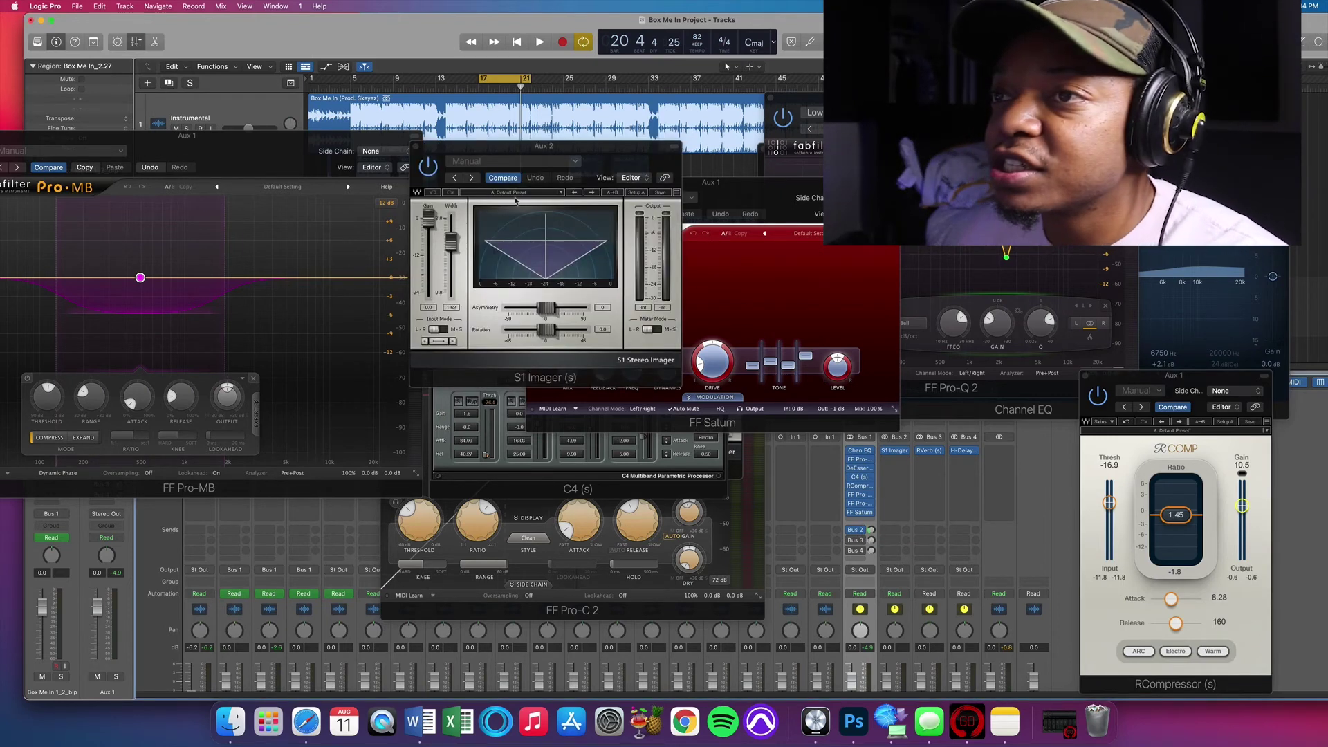
pyautogui.moveTo(550, 147); pyautogui.dragTo(679, 220)
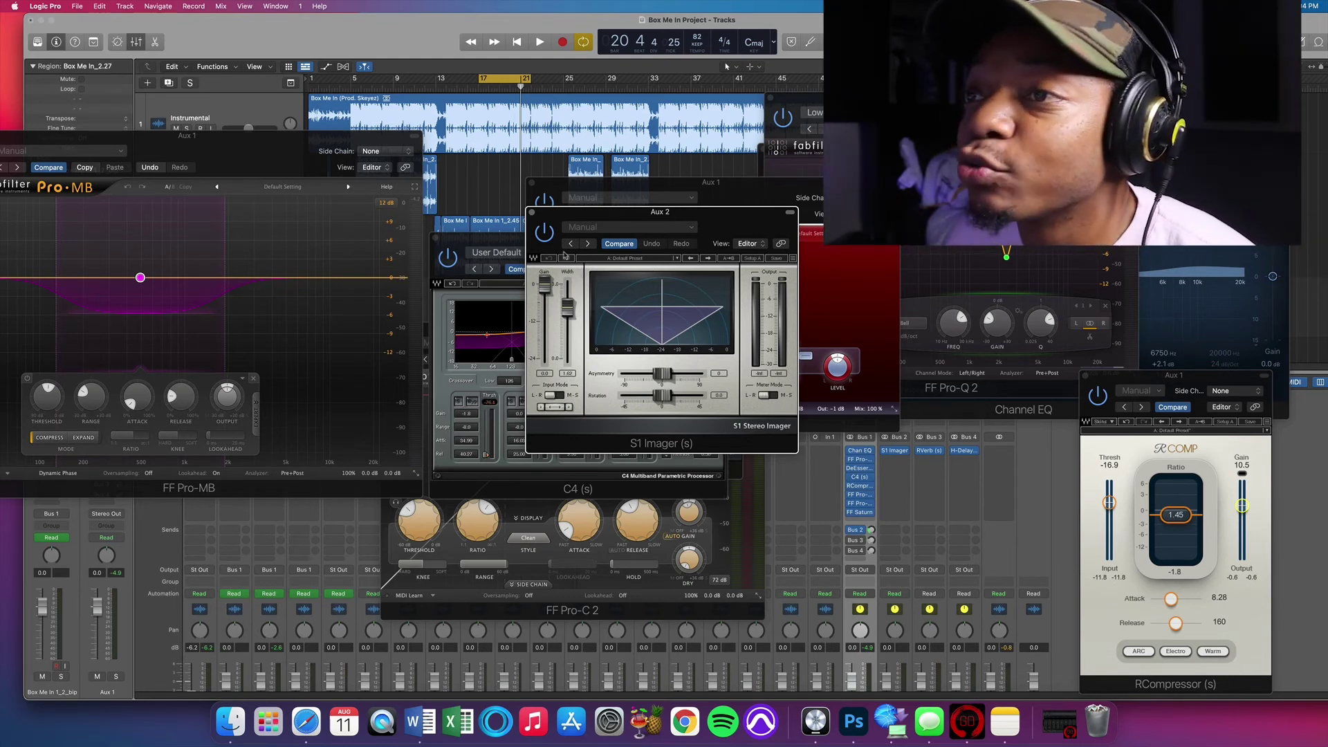
# Play the loop to hear the S1 Imager on the Bus 2 send, and stop playback
pyautogui.press('space')
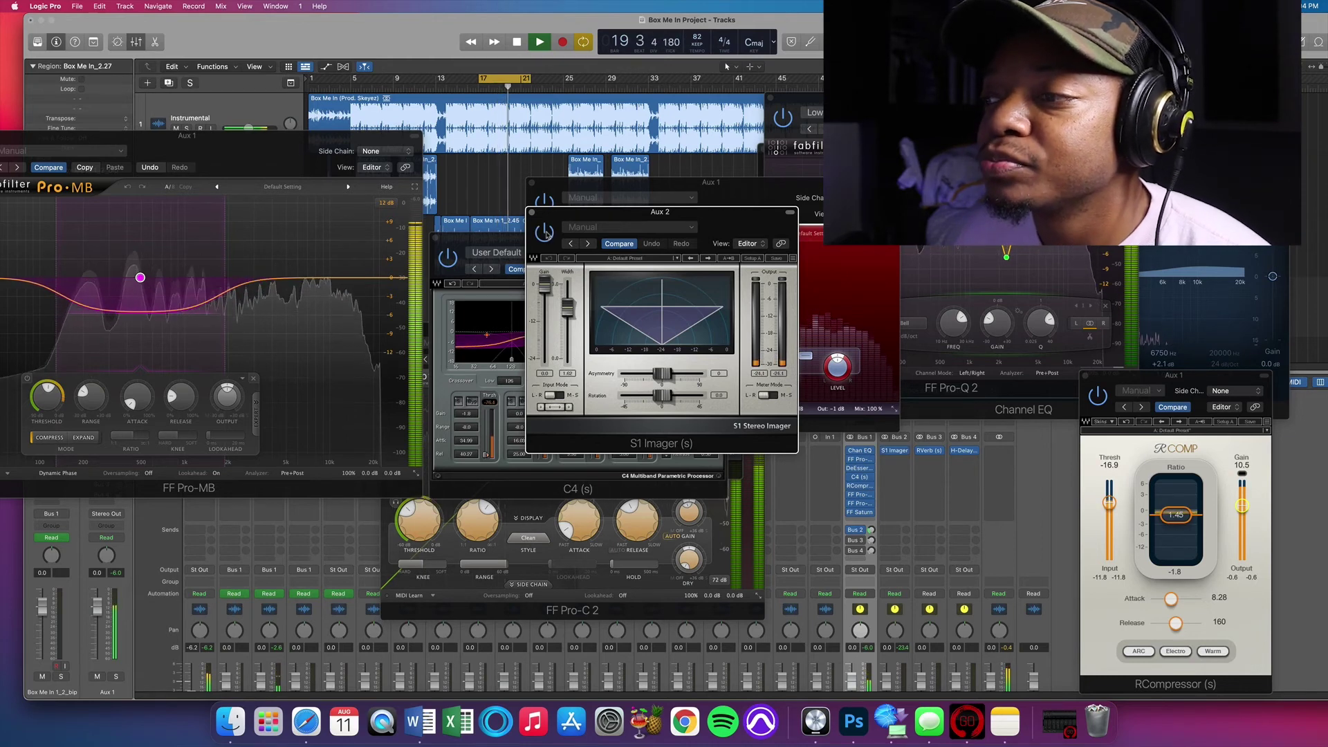
pyautogui.press('space')
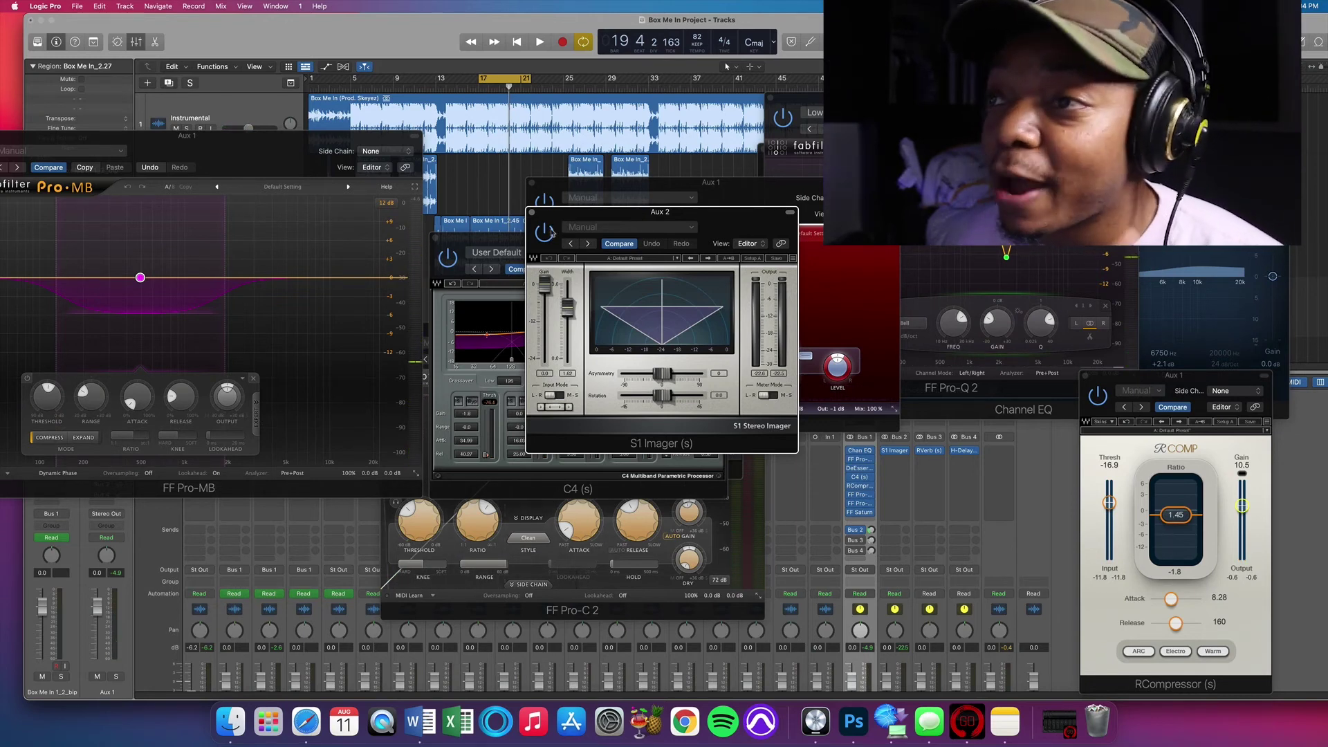
pyautogui.moveTo(608, 225); pyautogui.dragTo(618, 222)
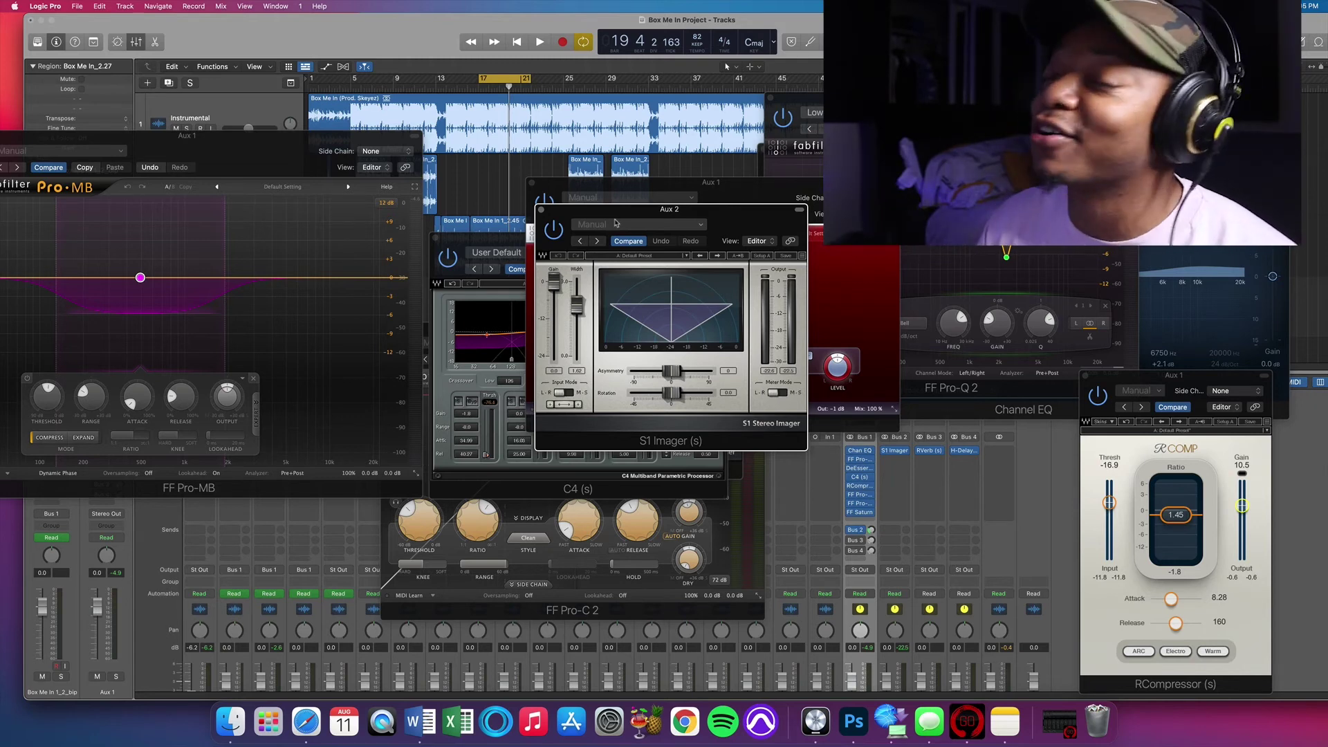
# Bring the C4 window forward and move it clear of the Bus 1 sends and the S1 Imager's display
pyautogui.click(490, 238)
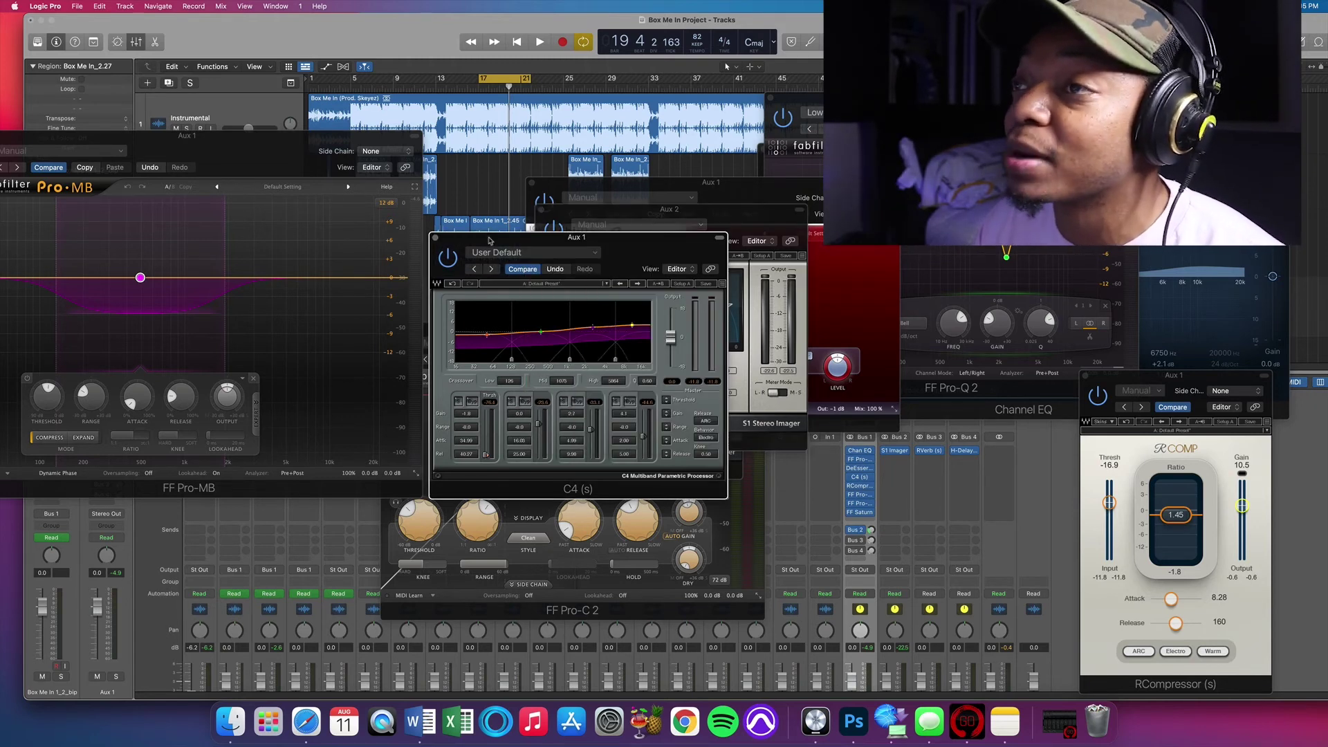
pyautogui.moveTo(490, 238); pyautogui.dragTo(821, 271)
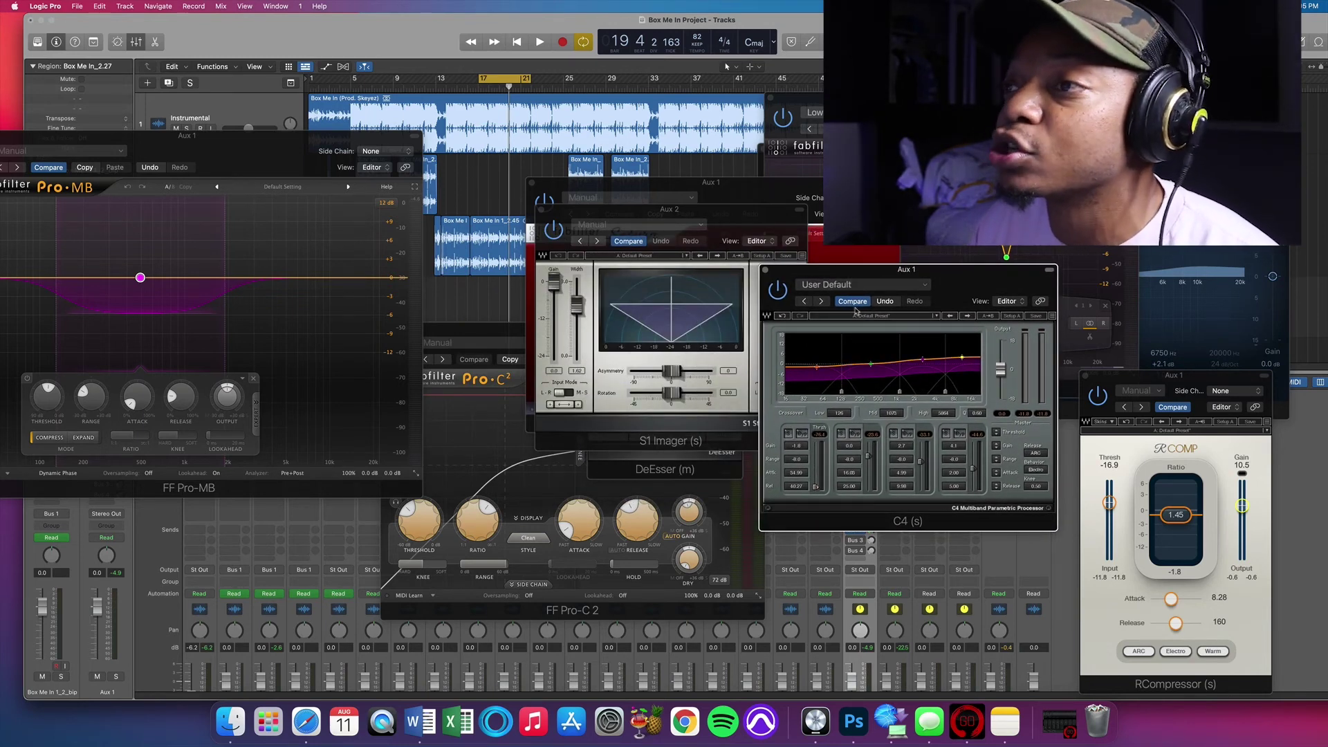
pyautogui.moveTo(868, 279); pyautogui.dragTo(399, 301)
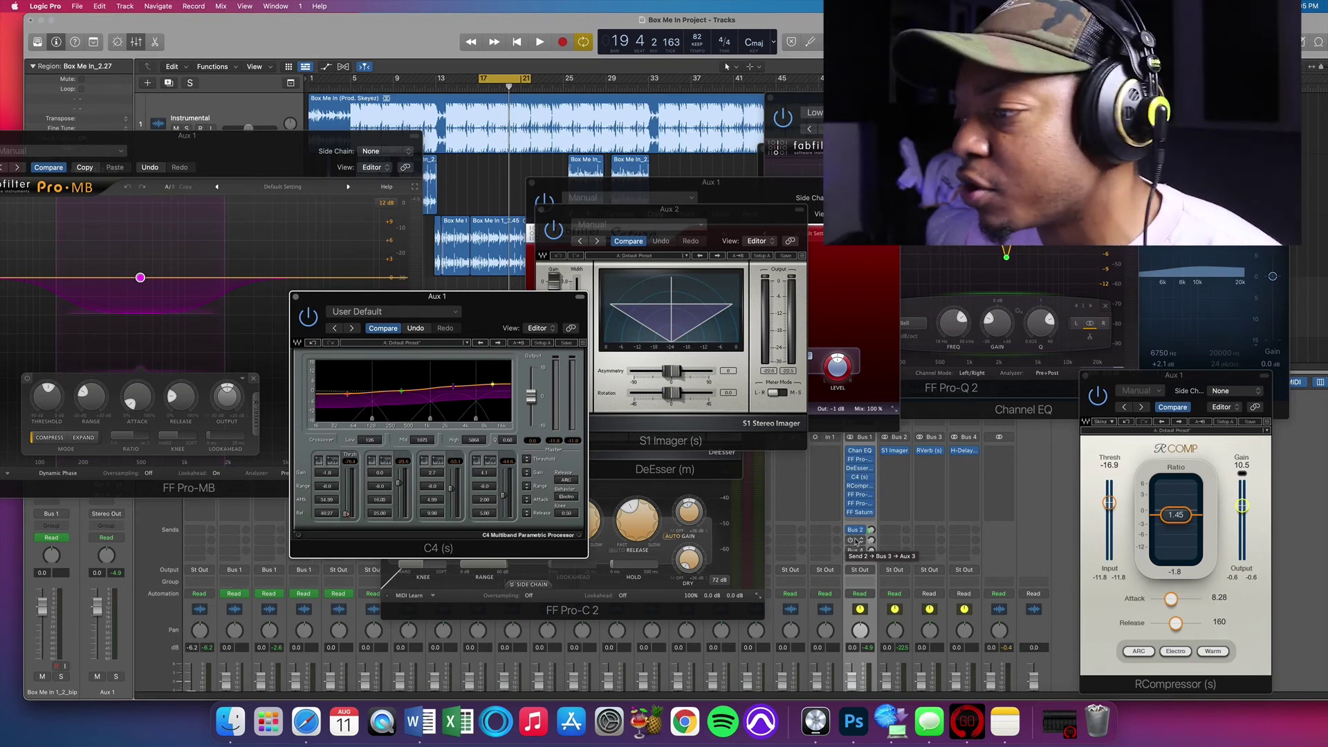
# Play the loop with the Bus 3 send active and open the RVerb on the Bus 3 aux
pyautogui.press('space')
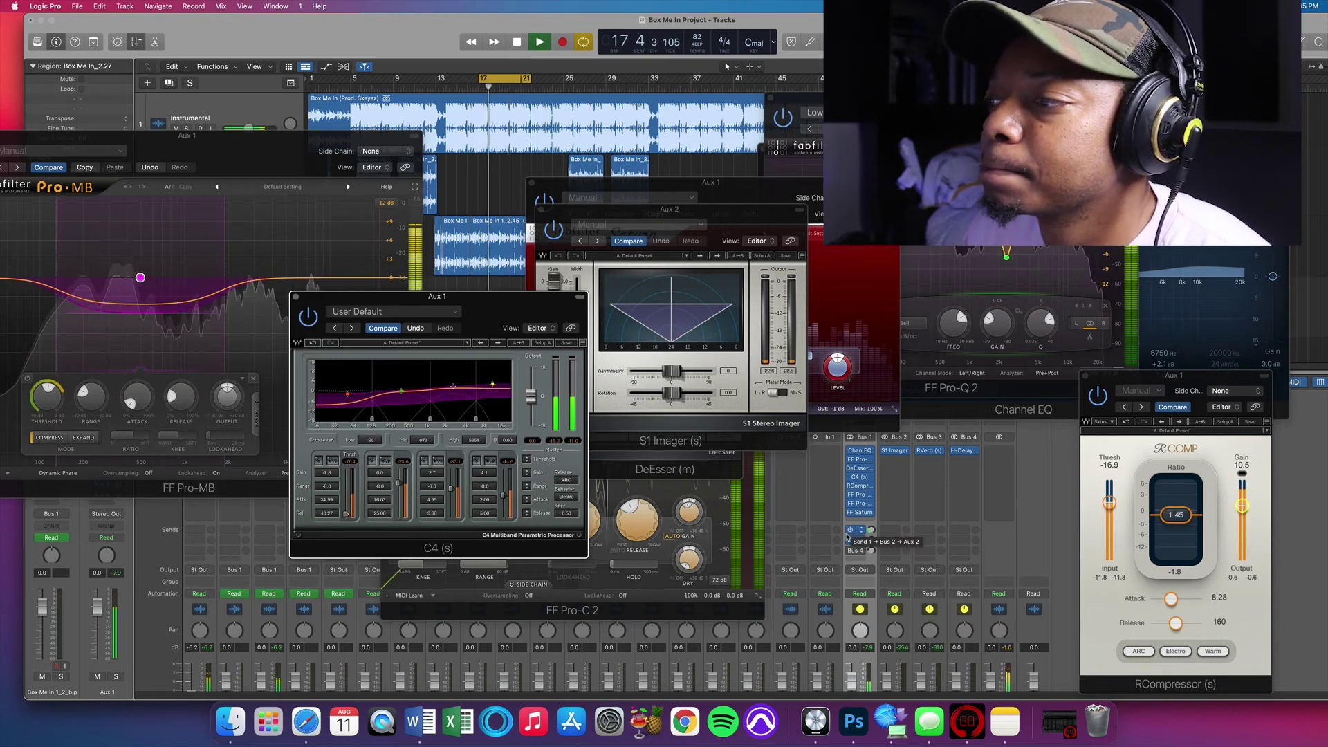
pyautogui.click(926, 451)
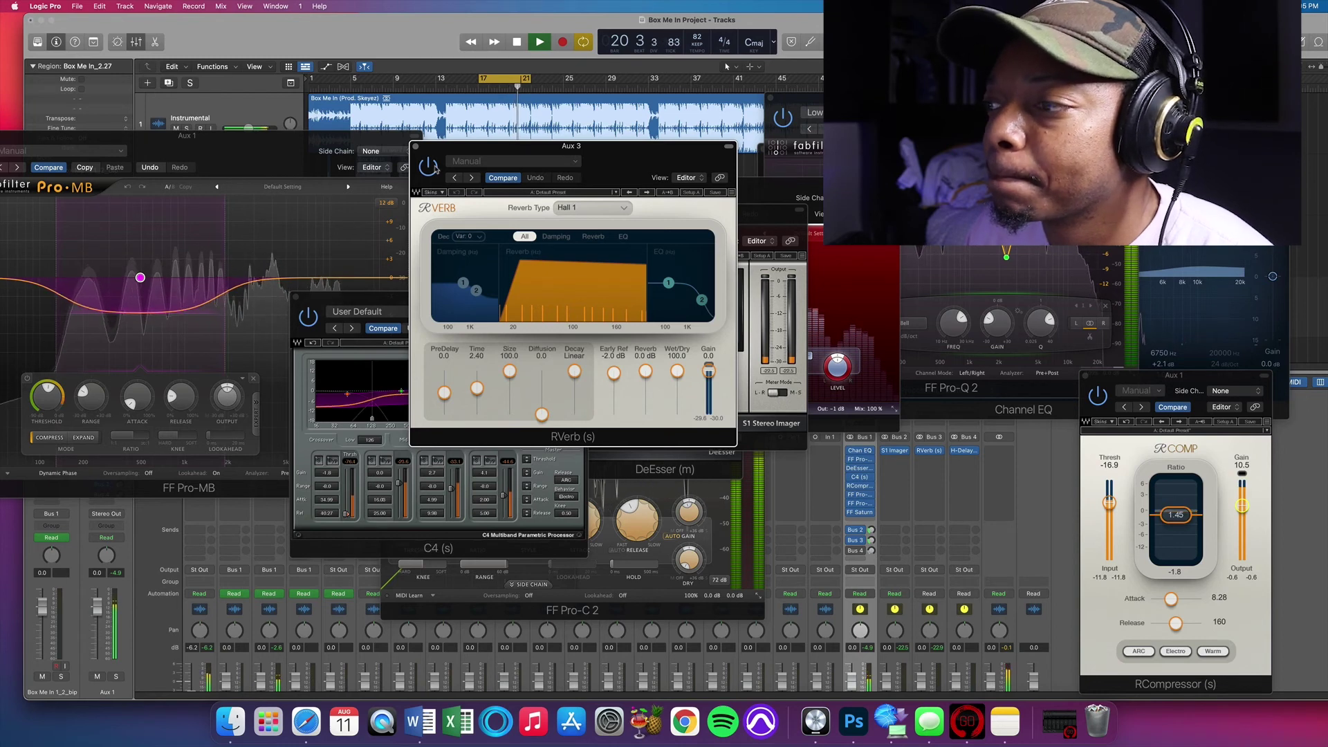
pyautogui.press('space')
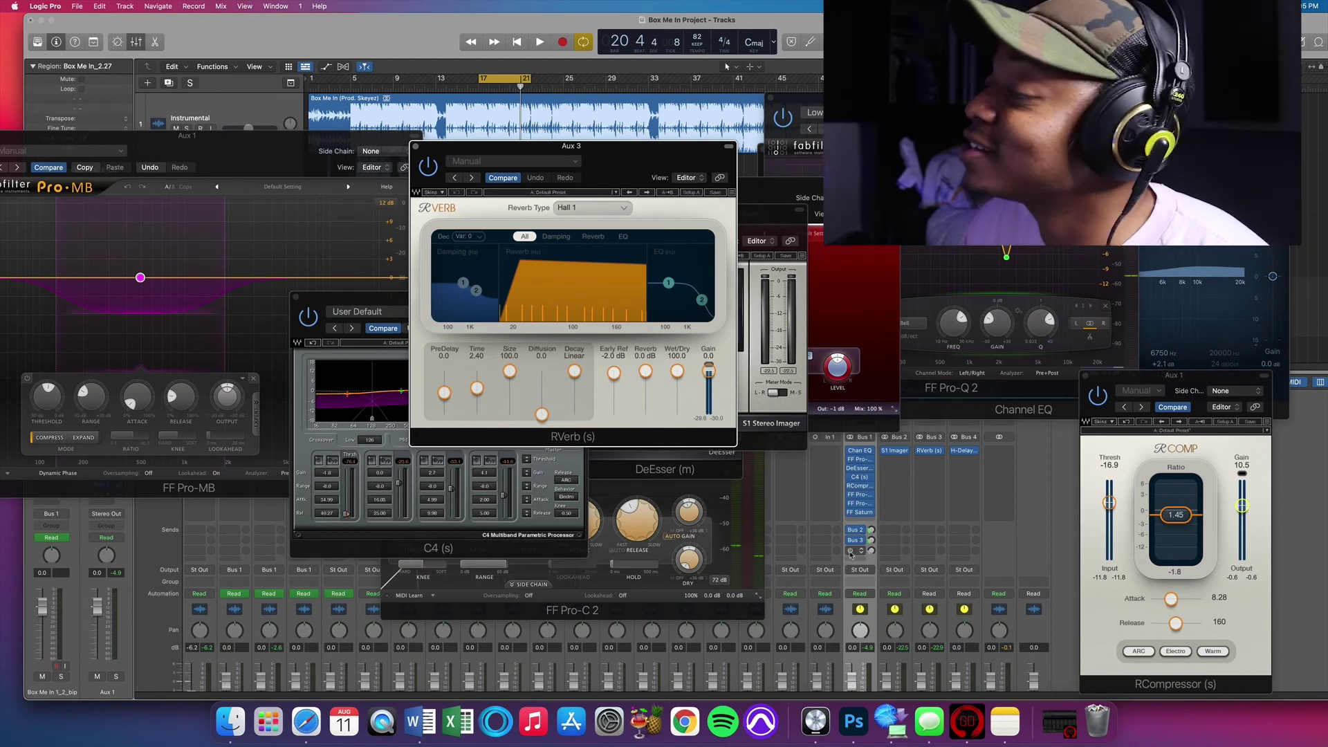
# Enable the Bus 4 send on the Bus 1 aux, then open the H-Delay on the Bus 4 aux
pyautogui.click(852, 552)
pyautogui.click(851, 551)
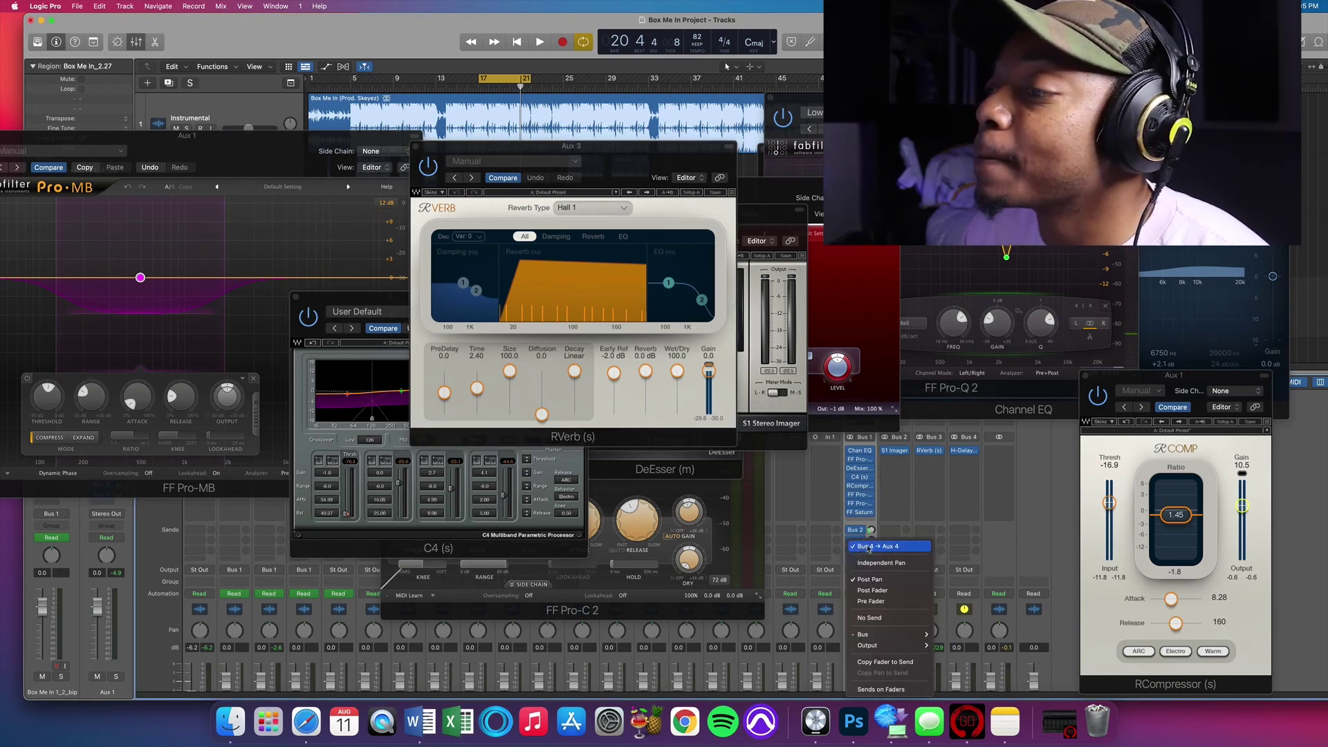
pyautogui.click(958, 485)
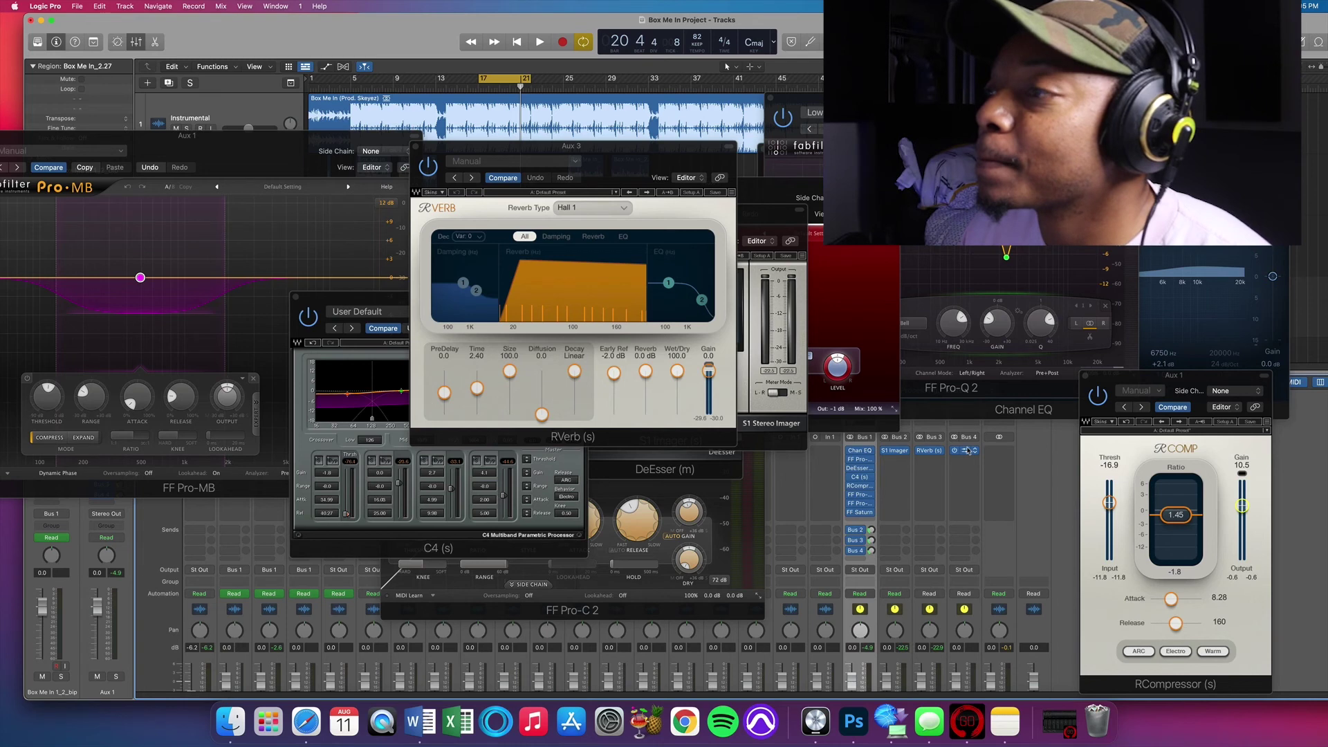
pyautogui.click(968, 451)
pyautogui.moveTo(455, 180); pyautogui.dragTo(573, 220)
# Play the loop while bypassing and re-enabling H-Delay to compare the vocal with and without the delay
pyautogui.press('space')
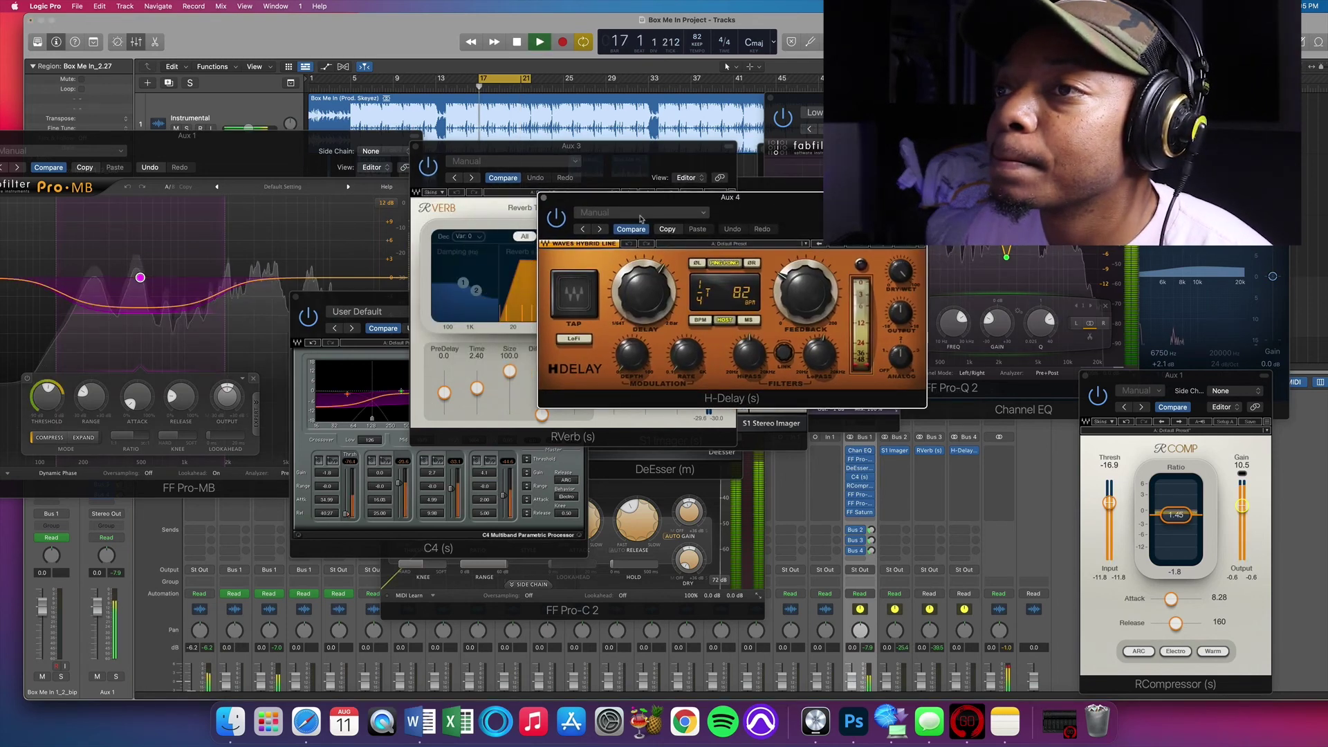
pyautogui.click(558, 219)
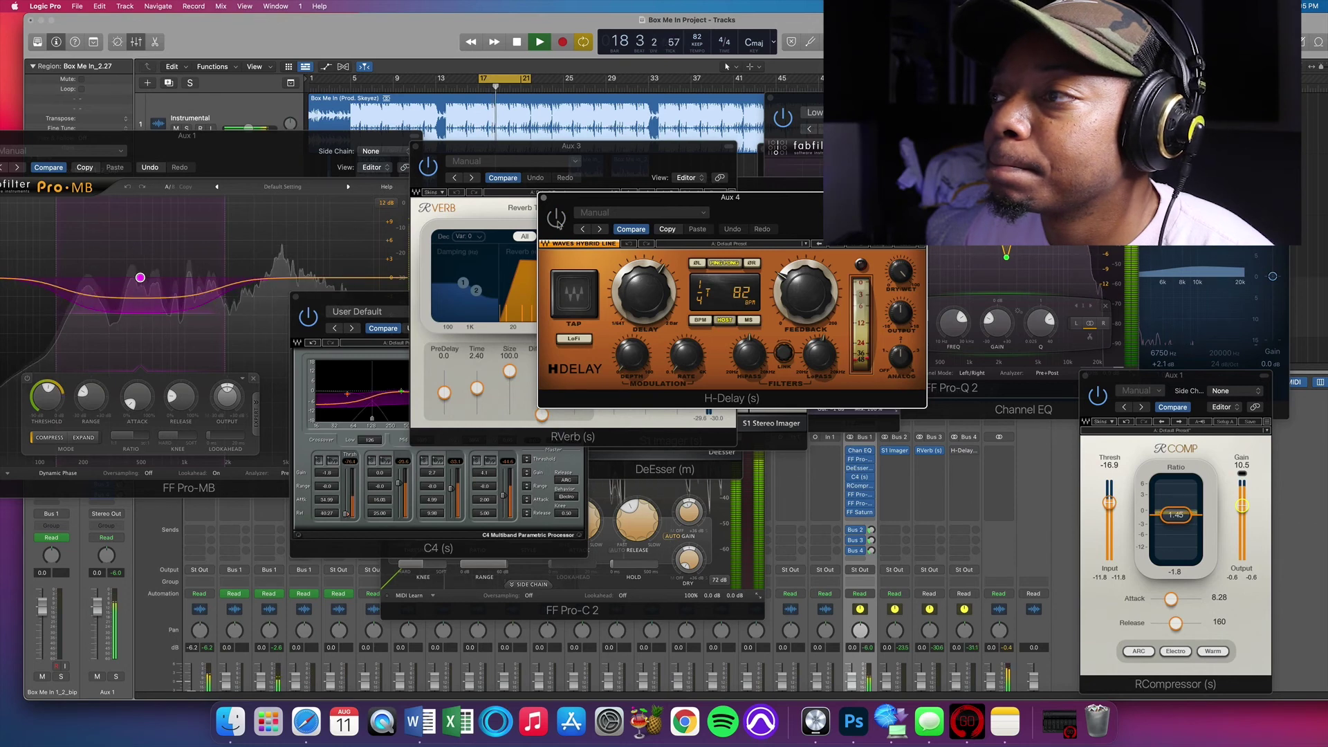
pyautogui.click(558, 220)
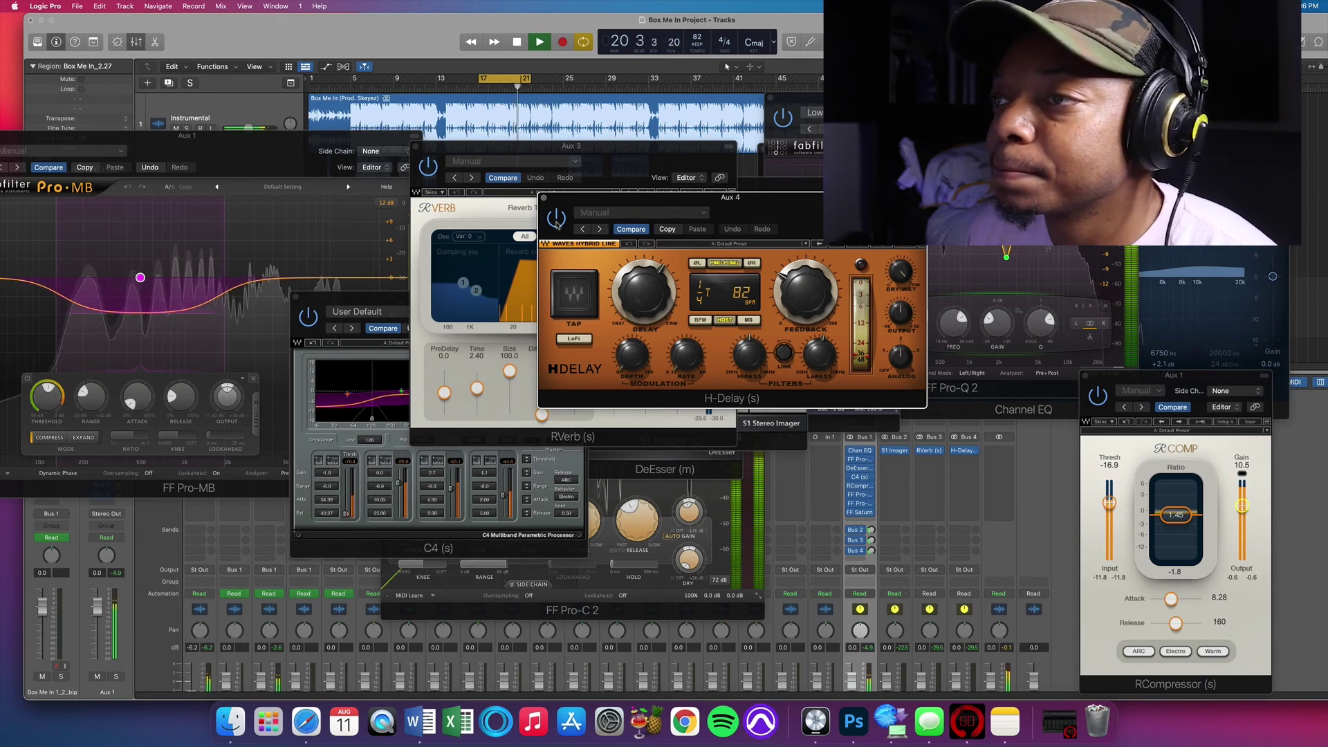
pyautogui.press('space')
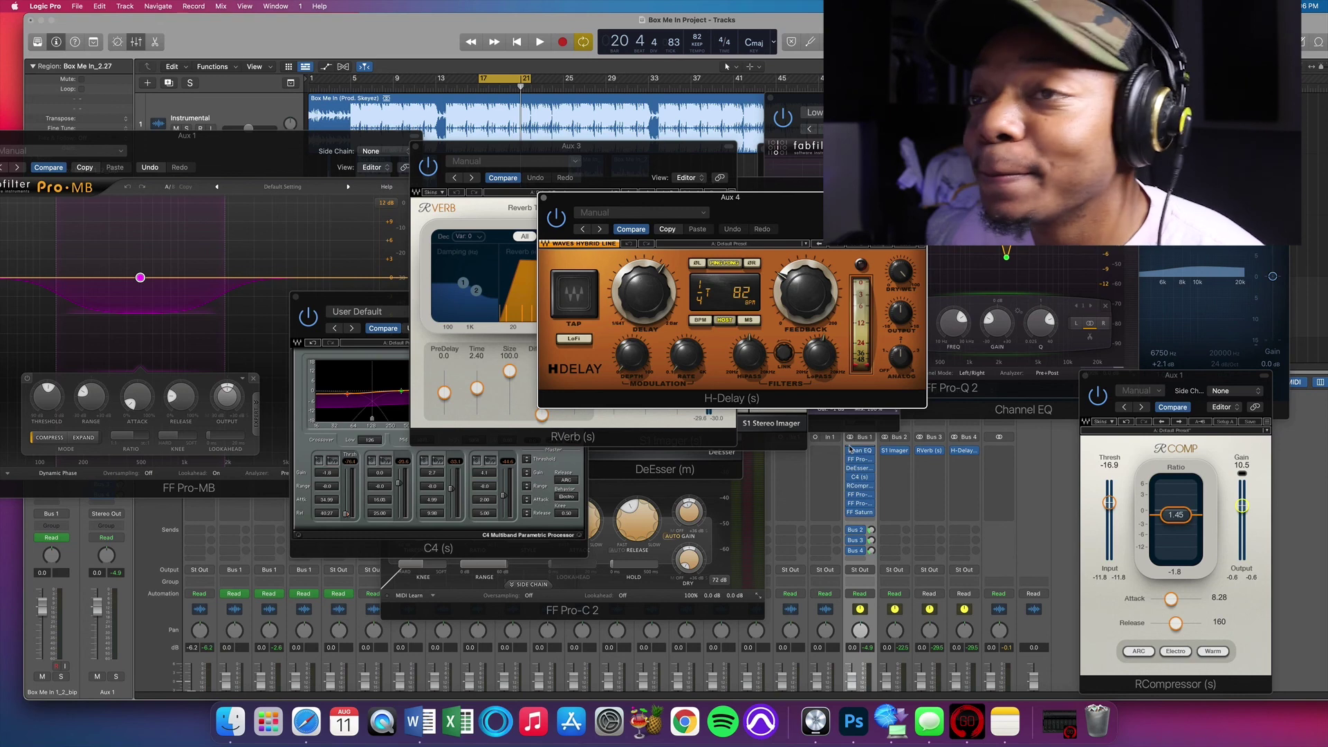
# Play the loop while bypassing and re-enabling all Bus 1 inserts and sends to compare the dry and processed vocal
pyautogui.press('space')
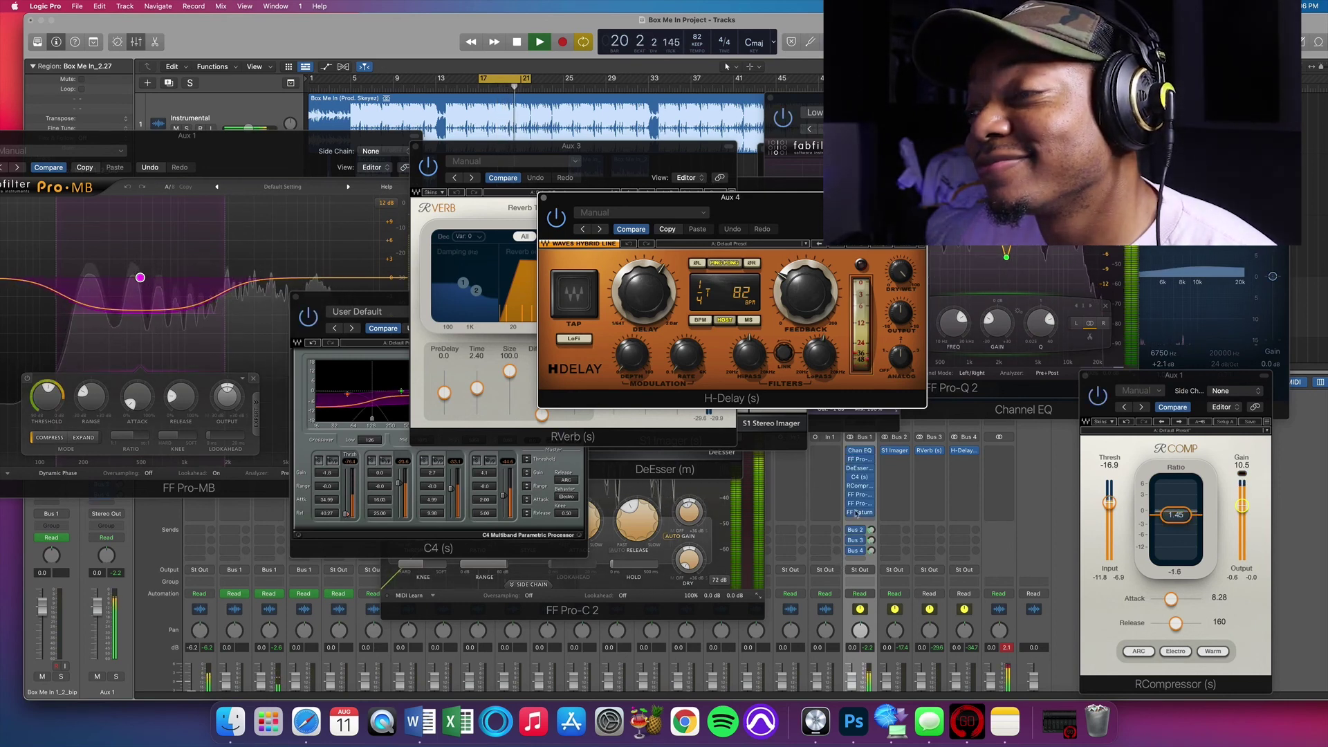
pyautogui.moveTo(851, 453)
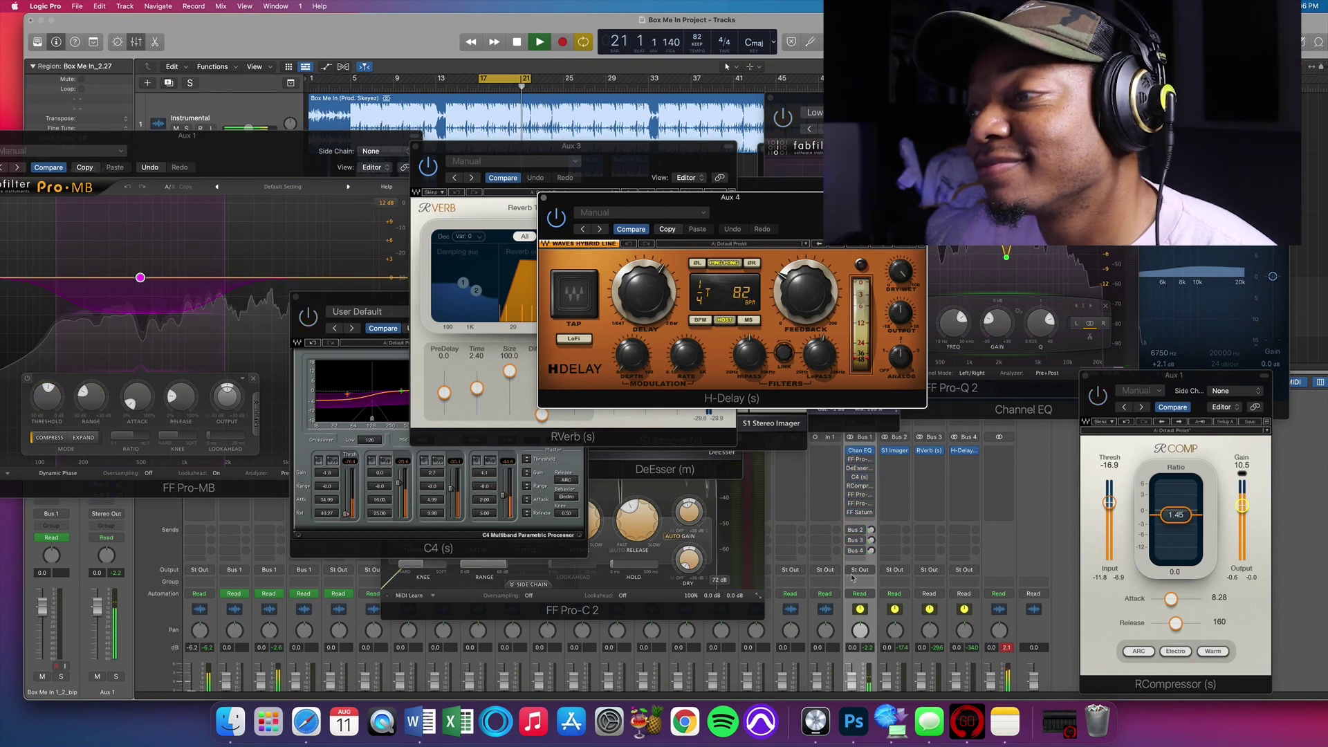
pyautogui.click(849, 450)
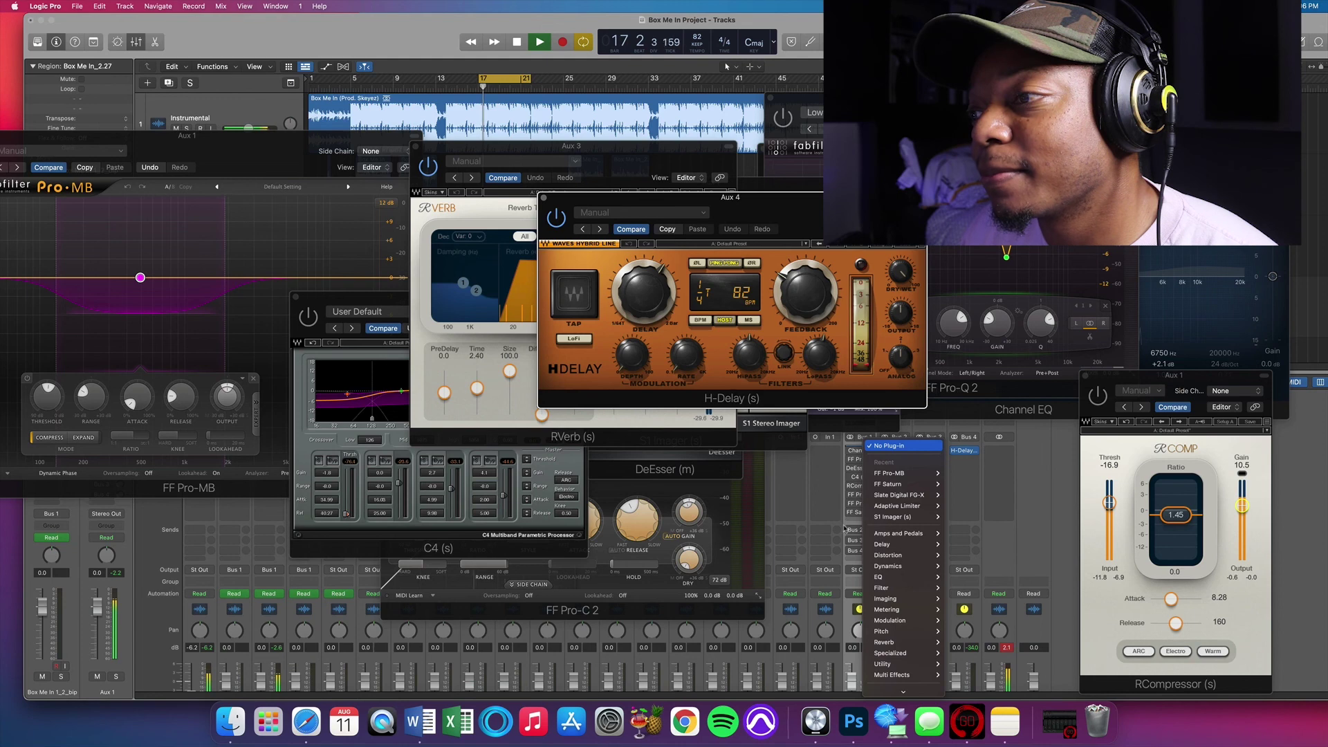
pyautogui.click(849, 530)
pyautogui.moveTo(852, 469)
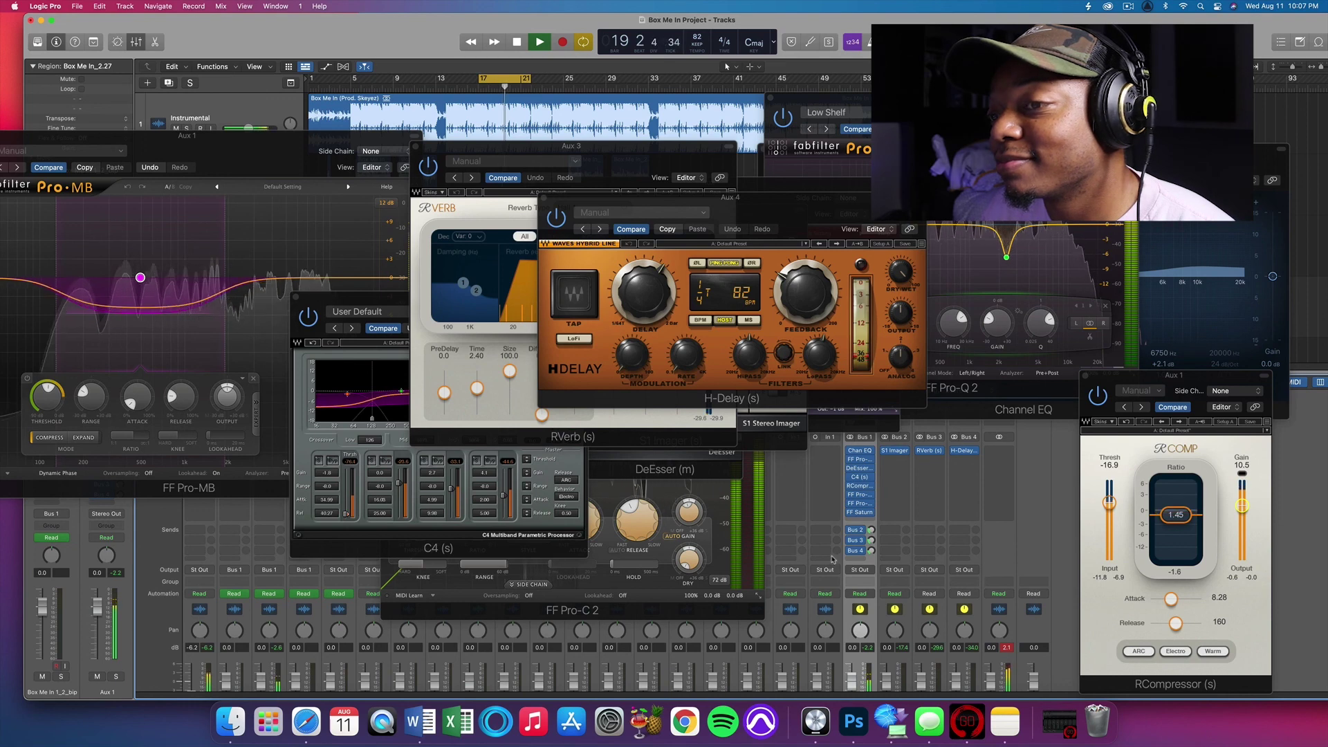
pyautogui.press('space')
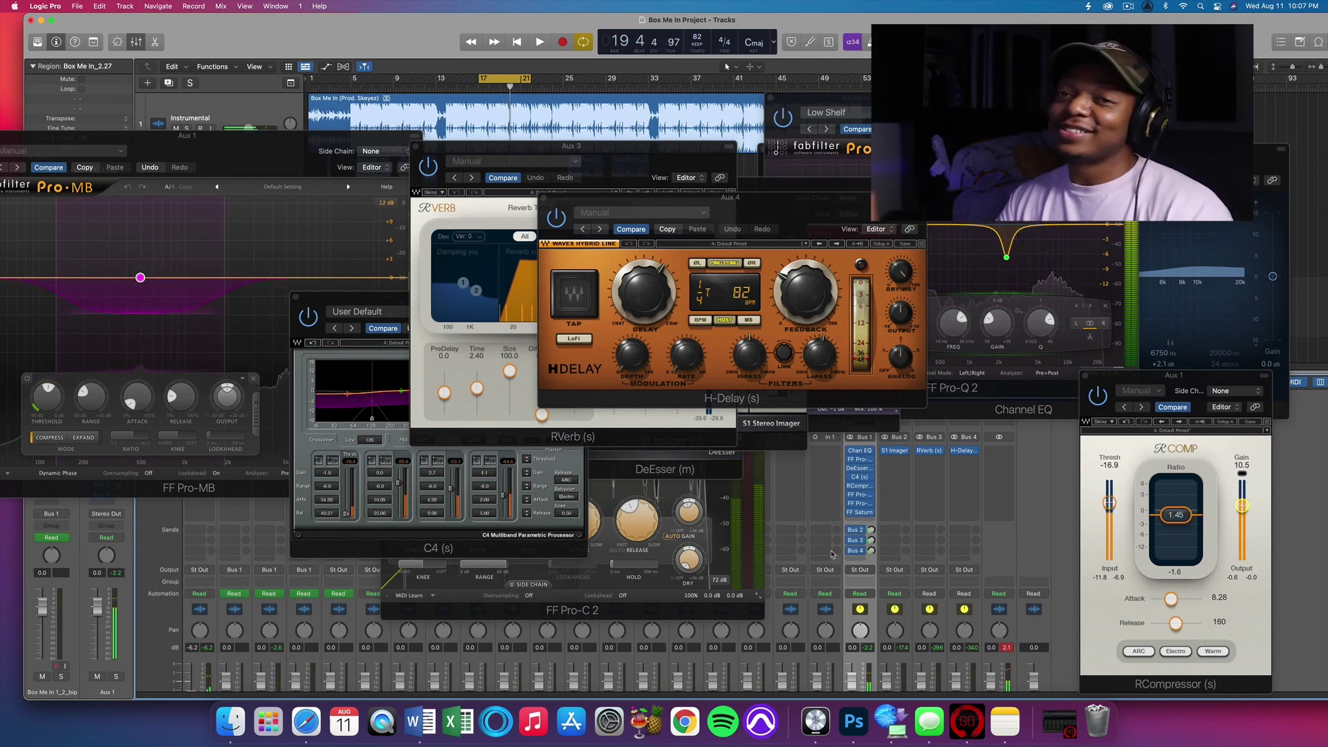